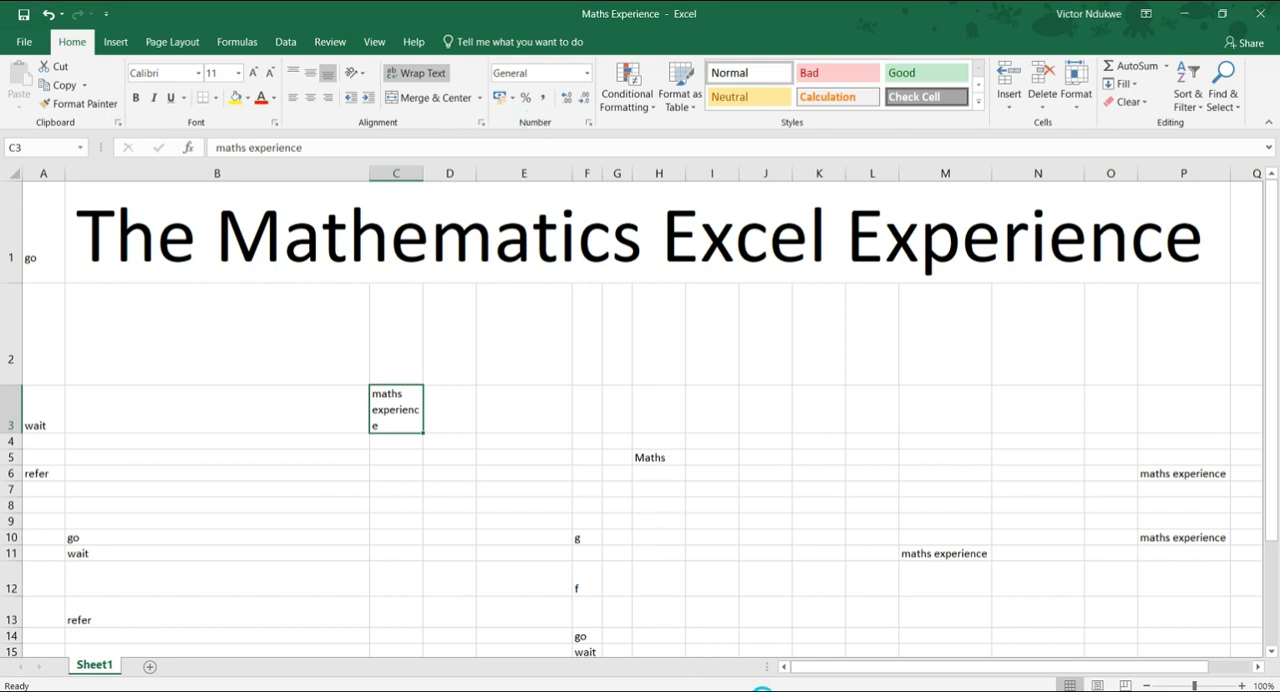
Switch to the PowerPoint slide outlining the Formatting Cells topics, review it, and return to the Excel workbook.
{"action": "left_click", "coordinate": [780, 690]}
{"action": "left_click", "coordinate": [780, 690]}
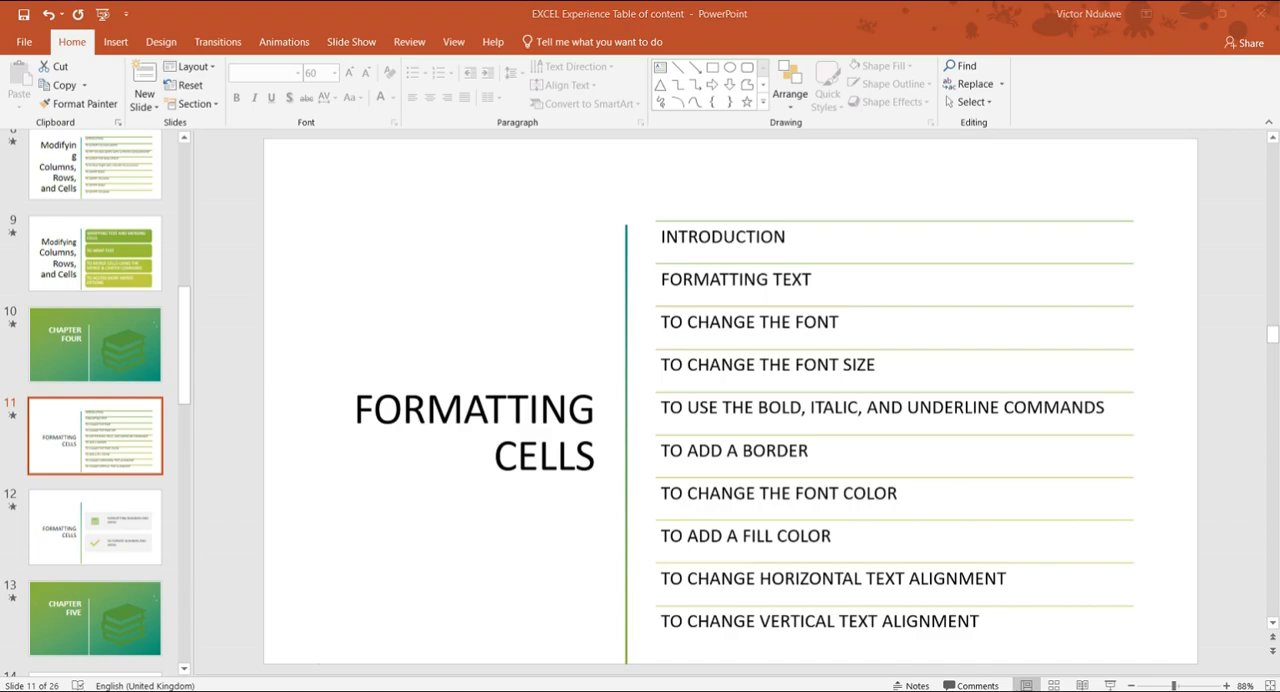
{"action": "left_click", "coordinate": [780, 690]}
{"action": "left_click", "coordinate": [780, 690]}
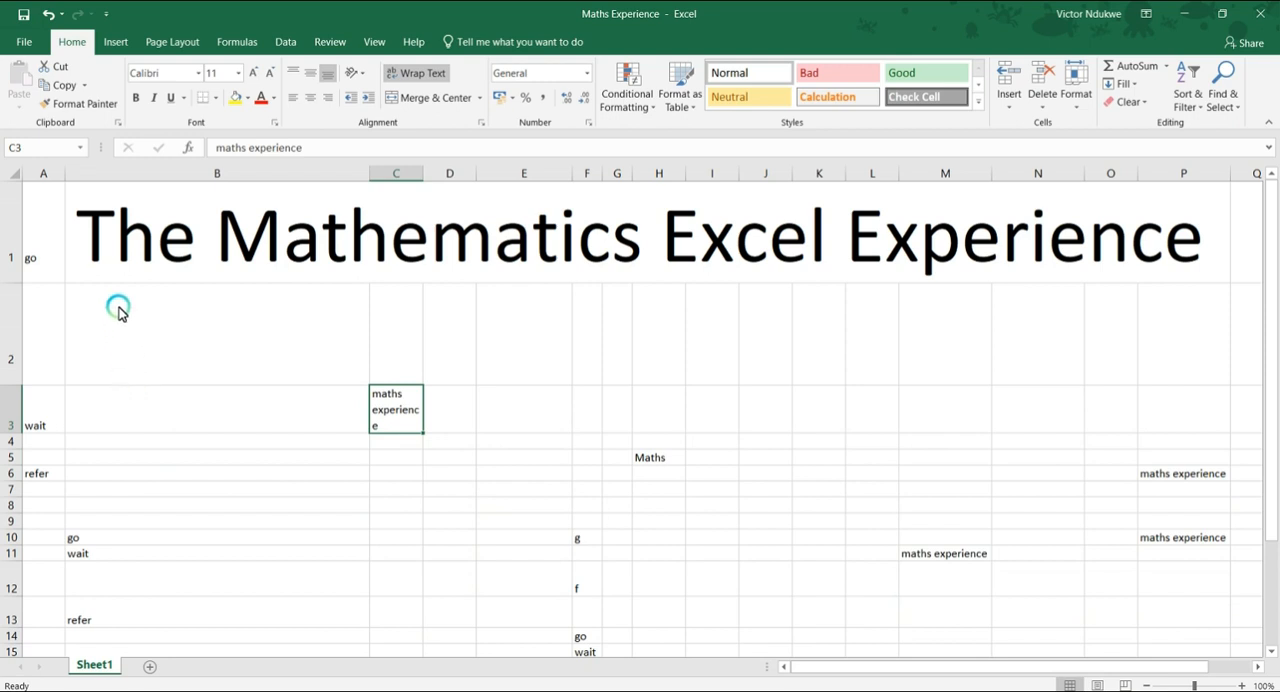
Browse and preview the available fonts on cell C3, keeping Calibri as its font.
{"action": "left_click", "coordinate": [201, 77]}
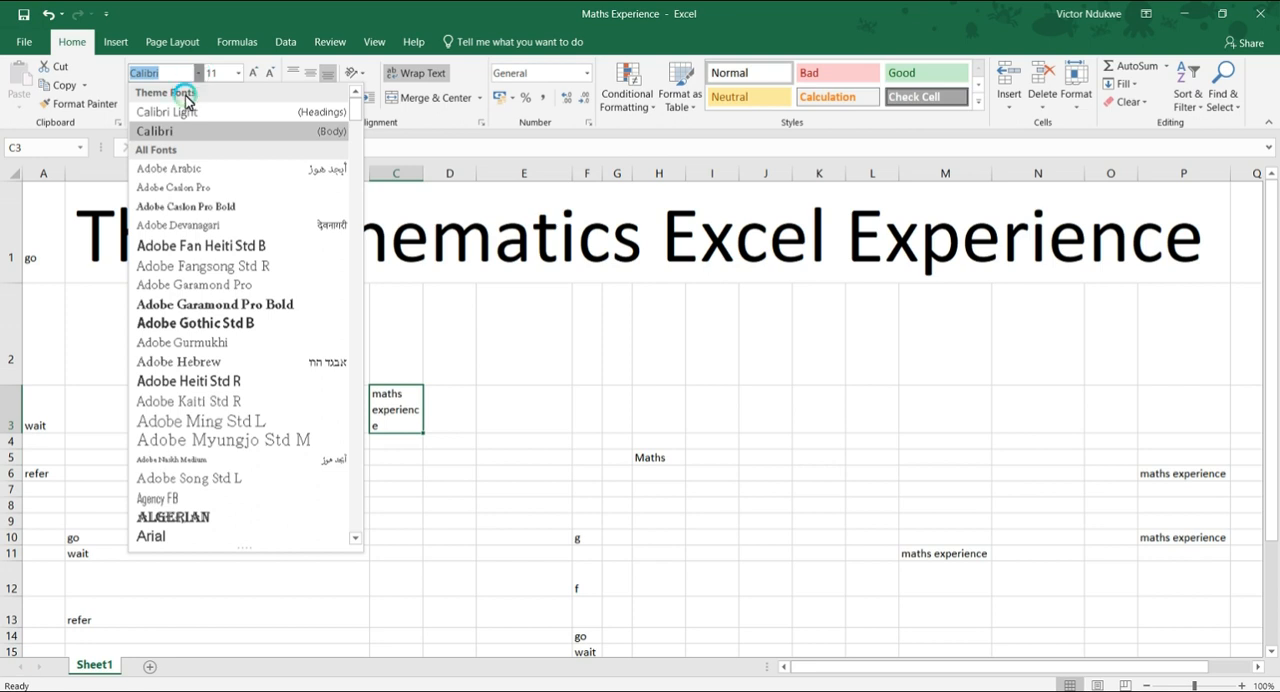
{"action": "scroll", "coordinate": [185, 253], "scroll_direction": "down", "scroll_amount": 9}
{"action": "scroll", "coordinate": [192, 314], "scroll_direction": "down", "scroll_amount": 12}
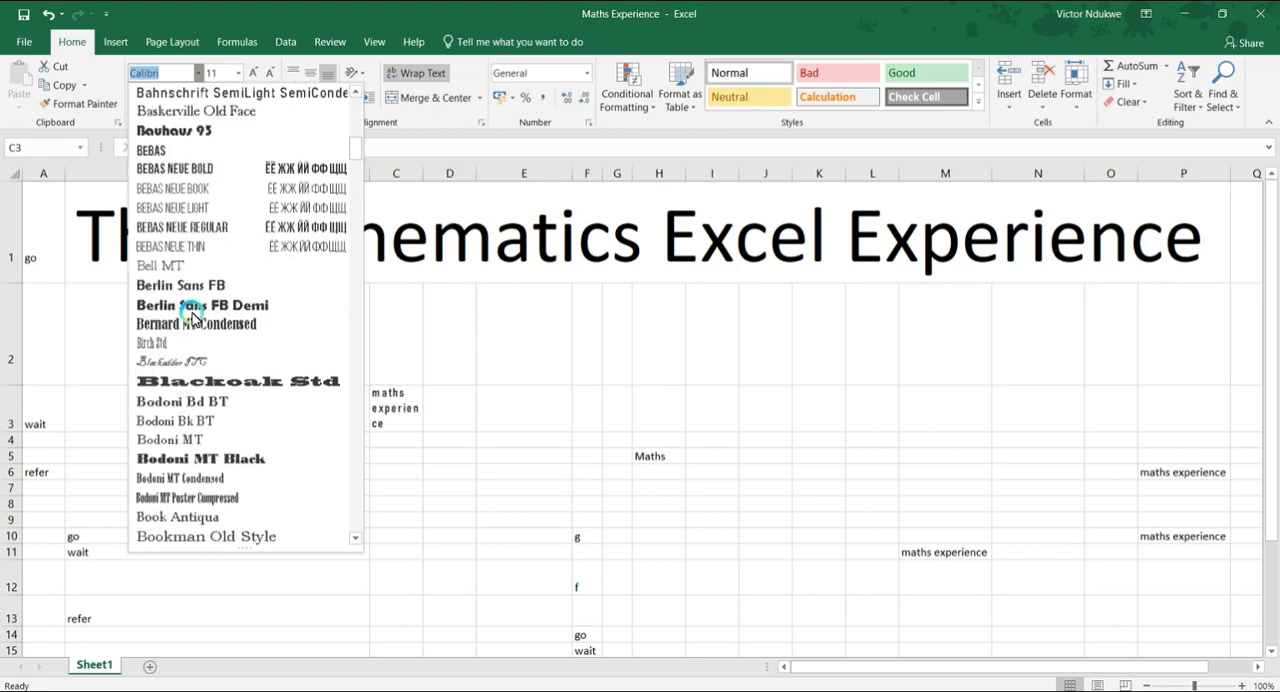
{"action": "scroll", "coordinate": [192, 318], "scroll_direction": "down", "scroll_amount": 13}
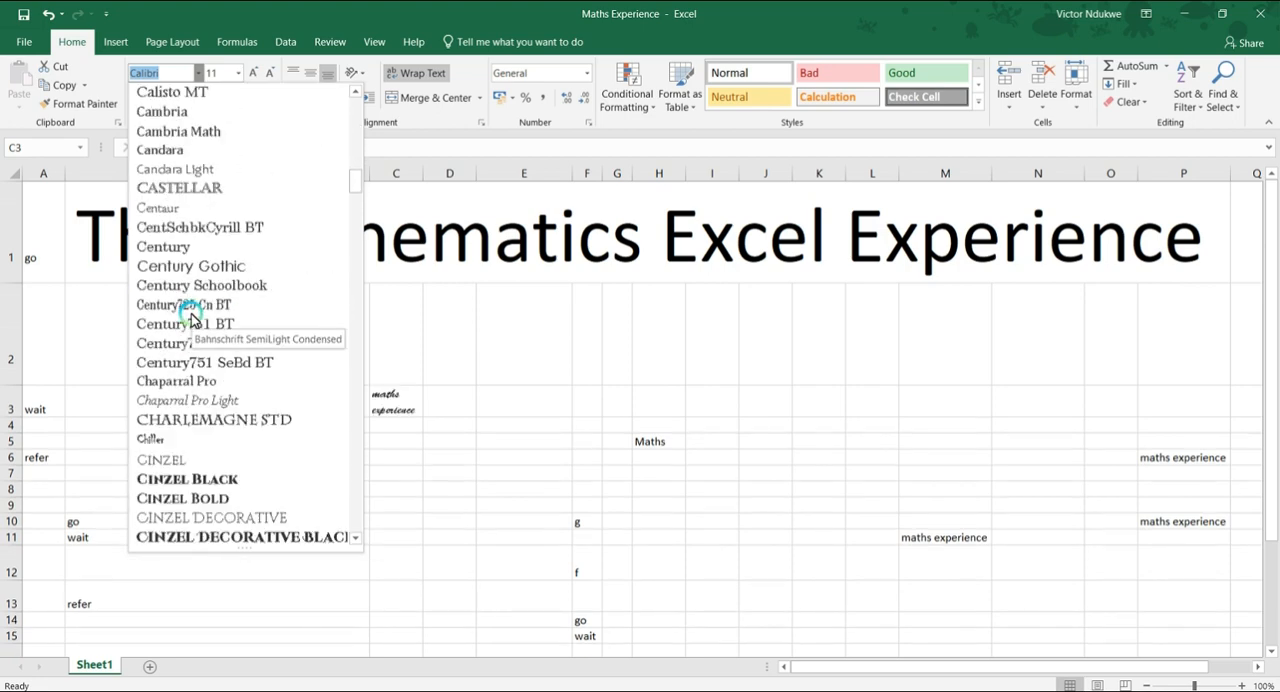
{"action": "scroll", "coordinate": [188, 318], "scroll_direction": "down", "scroll_amount": 13}
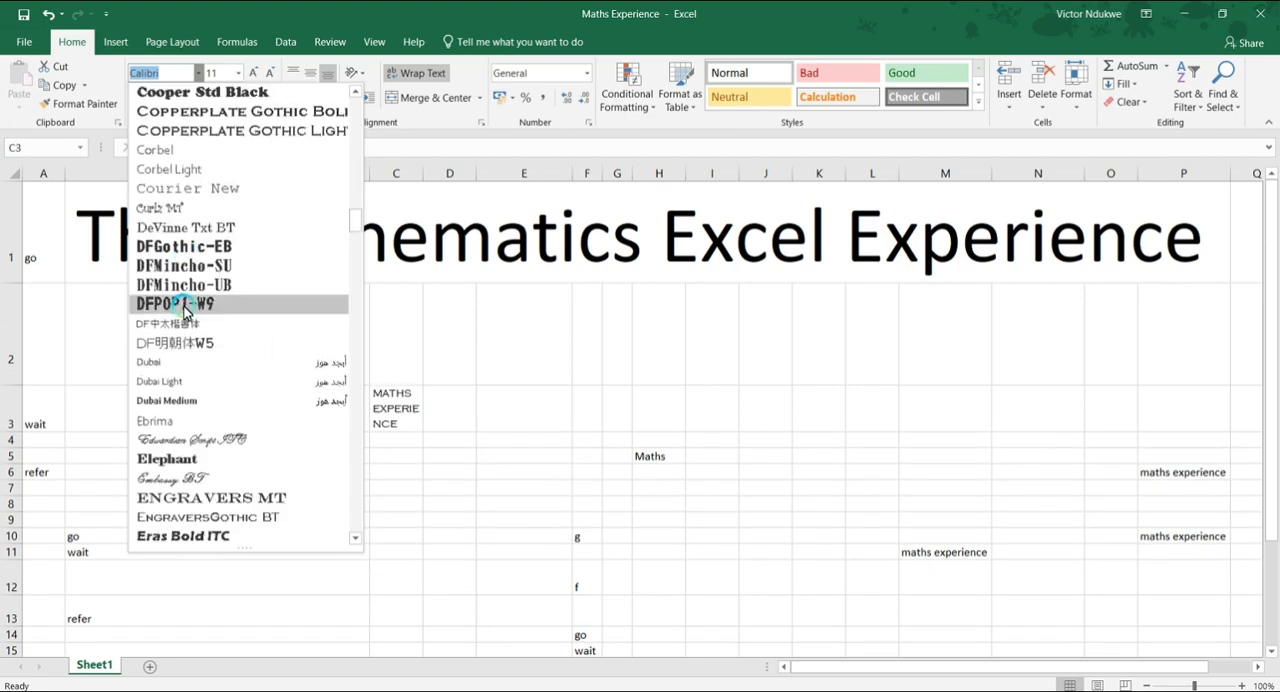
{"action": "left_click_drag", "start_coordinate": [352, 240], "coordinate": [215, 135]}
{"action": "left_click", "coordinate": [215, 133]}
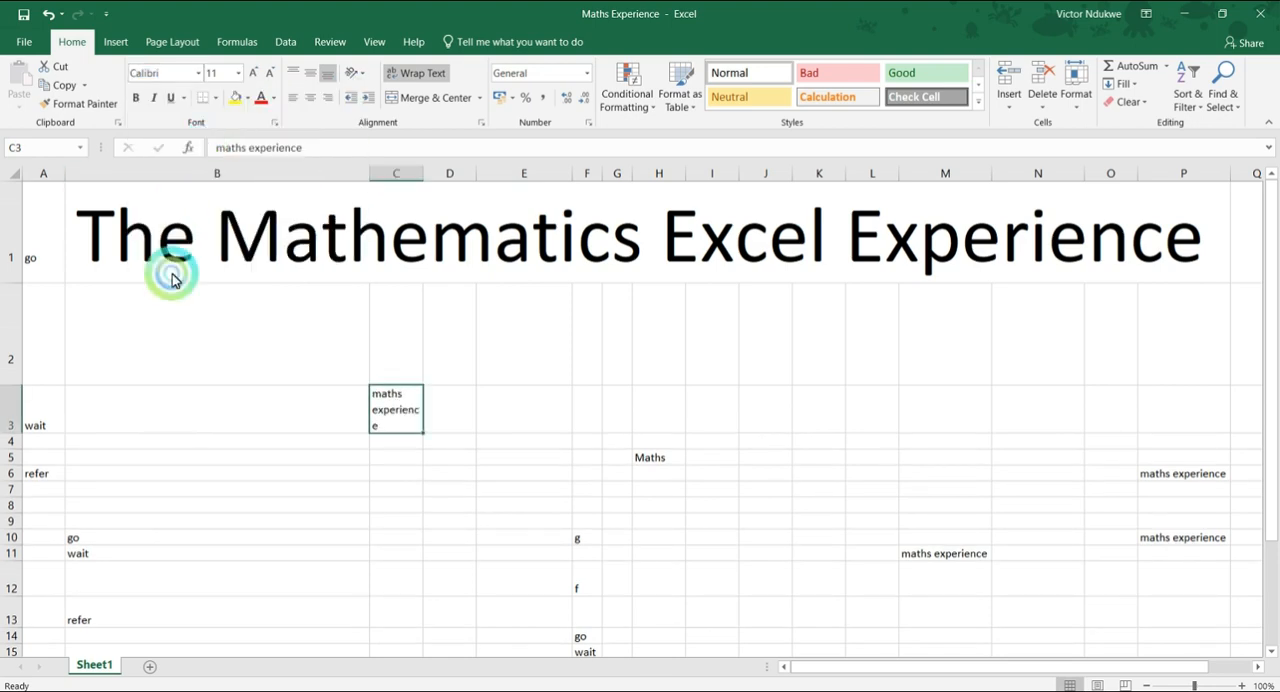
Set the font of the title in cell B1 to Adobe Garamond Pro Bold.
{"action": "left_click", "coordinate": [220, 250]}
{"action": "left_click", "coordinate": [221, 259]}
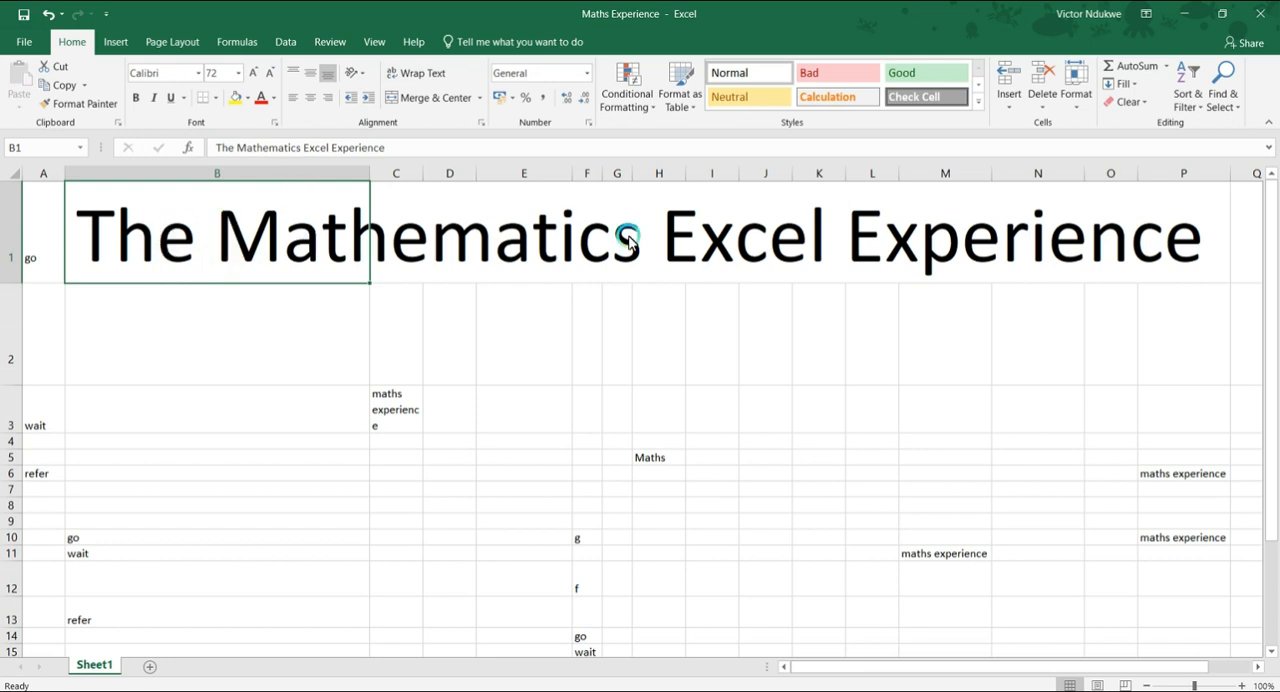
{"action": "left_click", "coordinate": [194, 74]}
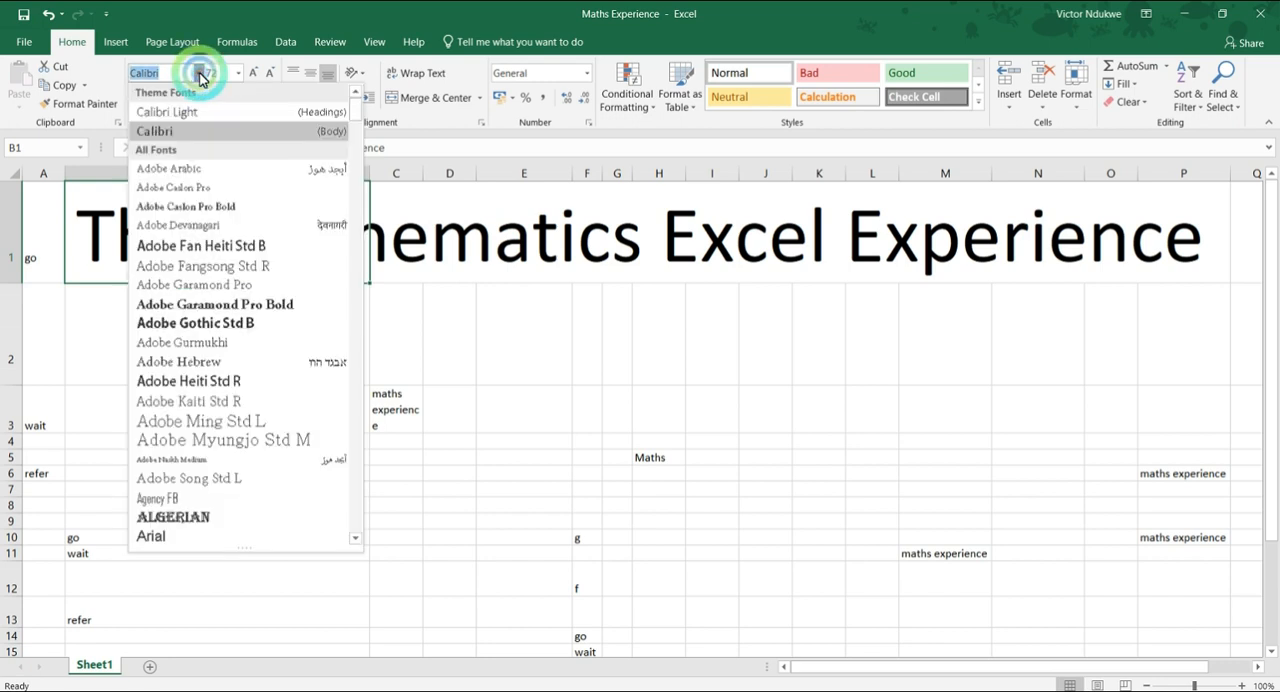
{"action": "left_click", "coordinate": [222, 302]}
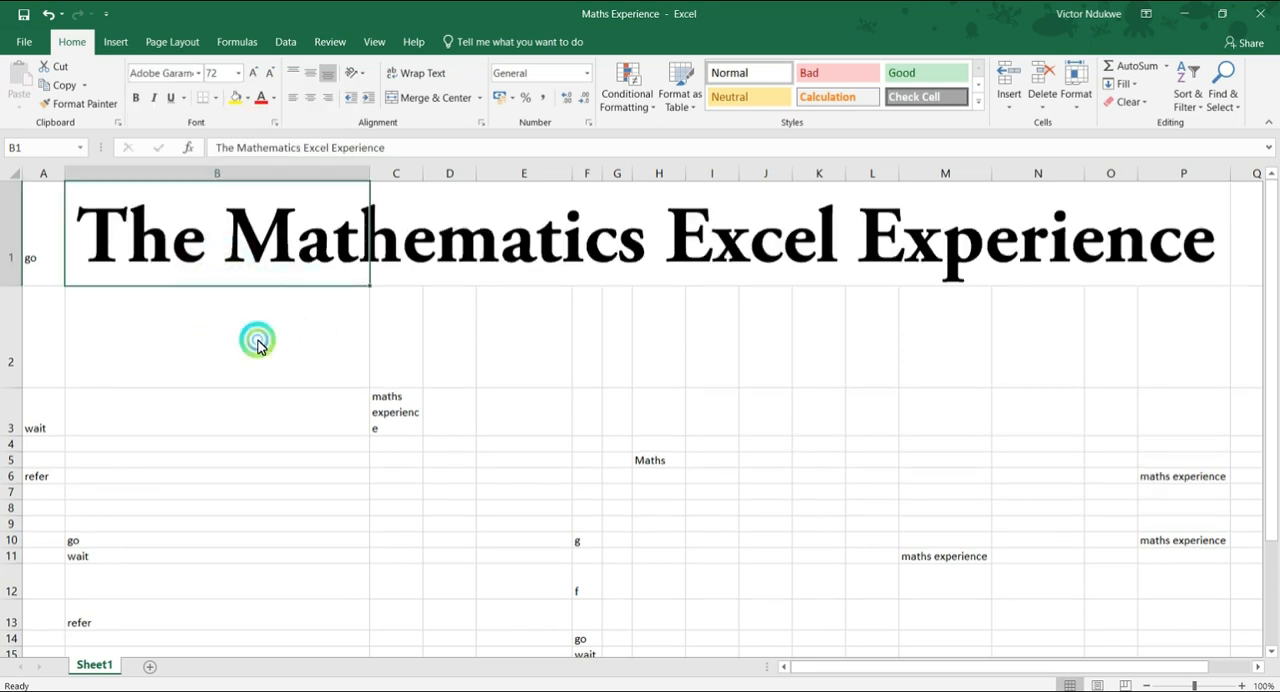
Set the font of the empty cell B2 to Bebas.
{"action": "left_click", "coordinate": [200, 288]}
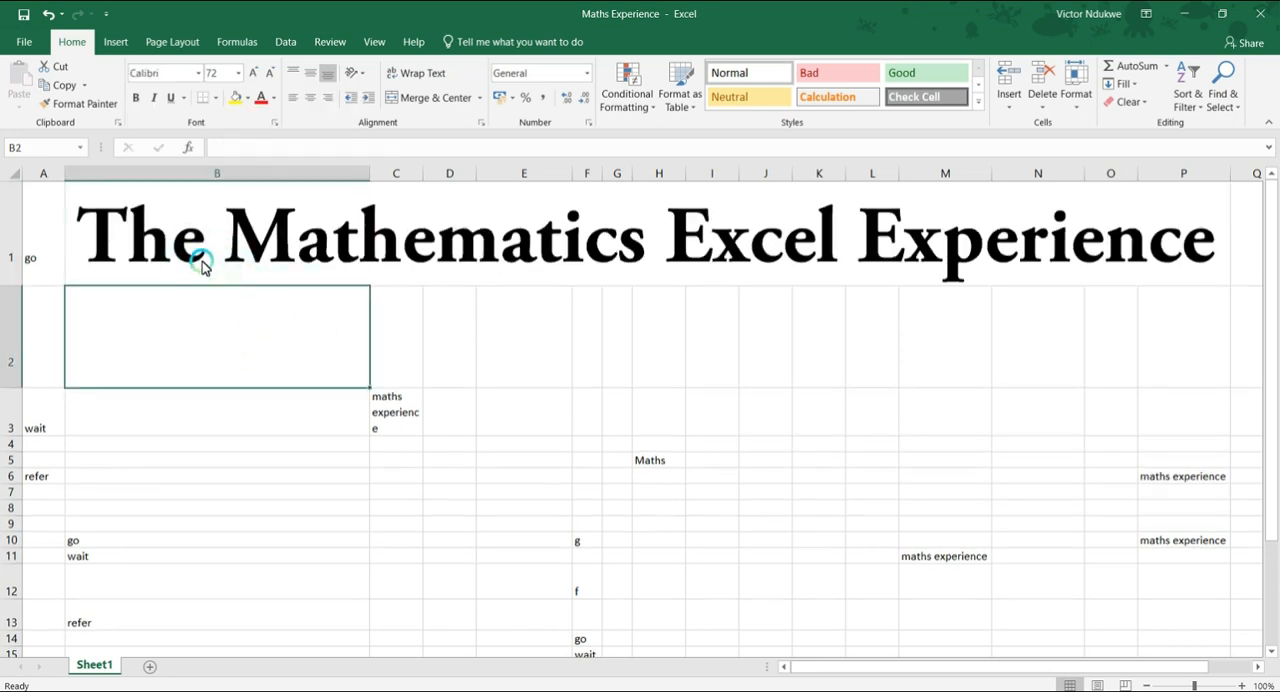
{"action": "left_click", "coordinate": [204, 74]}
{"action": "scroll", "coordinate": [200, 340], "scroll_direction": "down", "scroll_amount": 7}
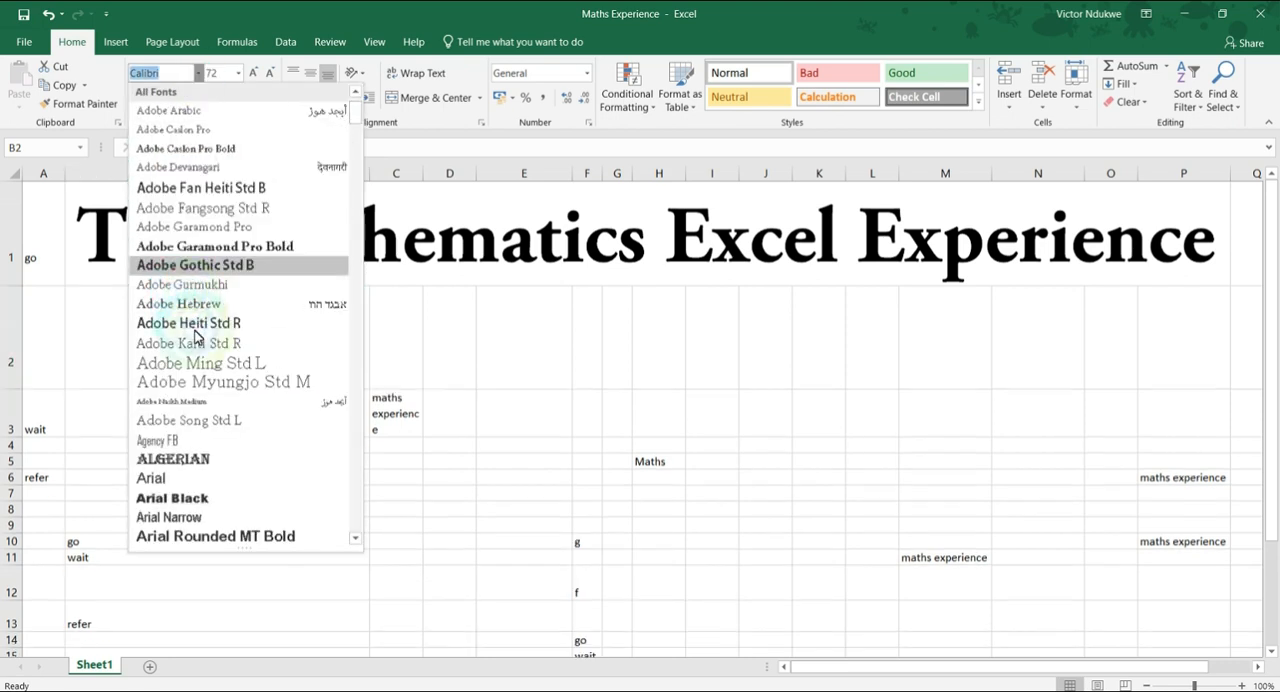
{"action": "scroll", "coordinate": [191, 337], "scroll_direction": "down", "scroll_amount": 3}
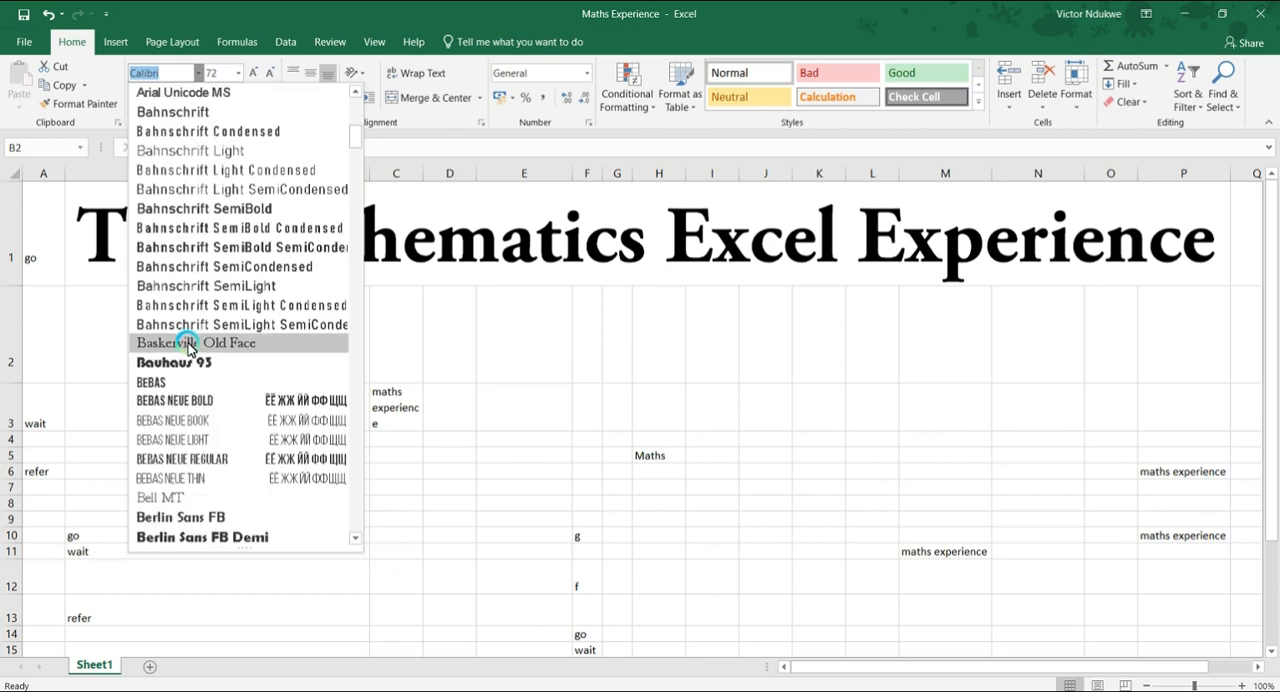
{"action": "left_click", "coordinate": [185, 388]}
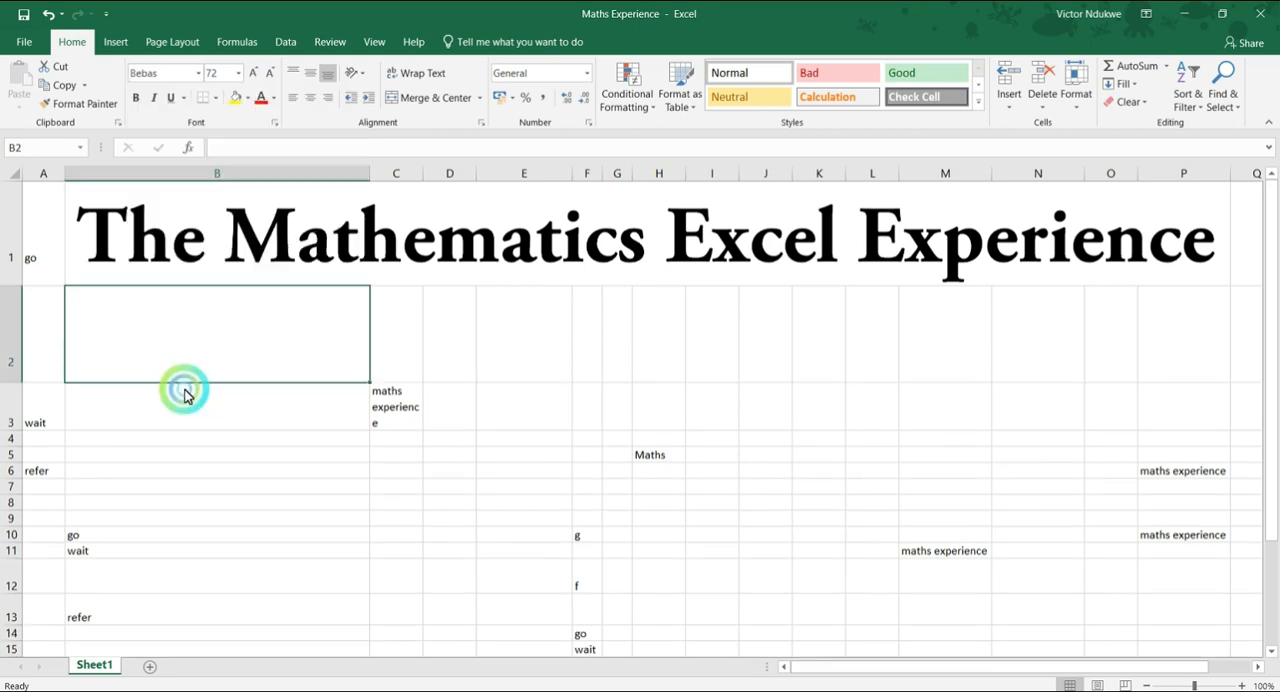
Change the font of the title in cell B1 to Bebas.
{"action": "left_click", "coordinate": [197, 220]}
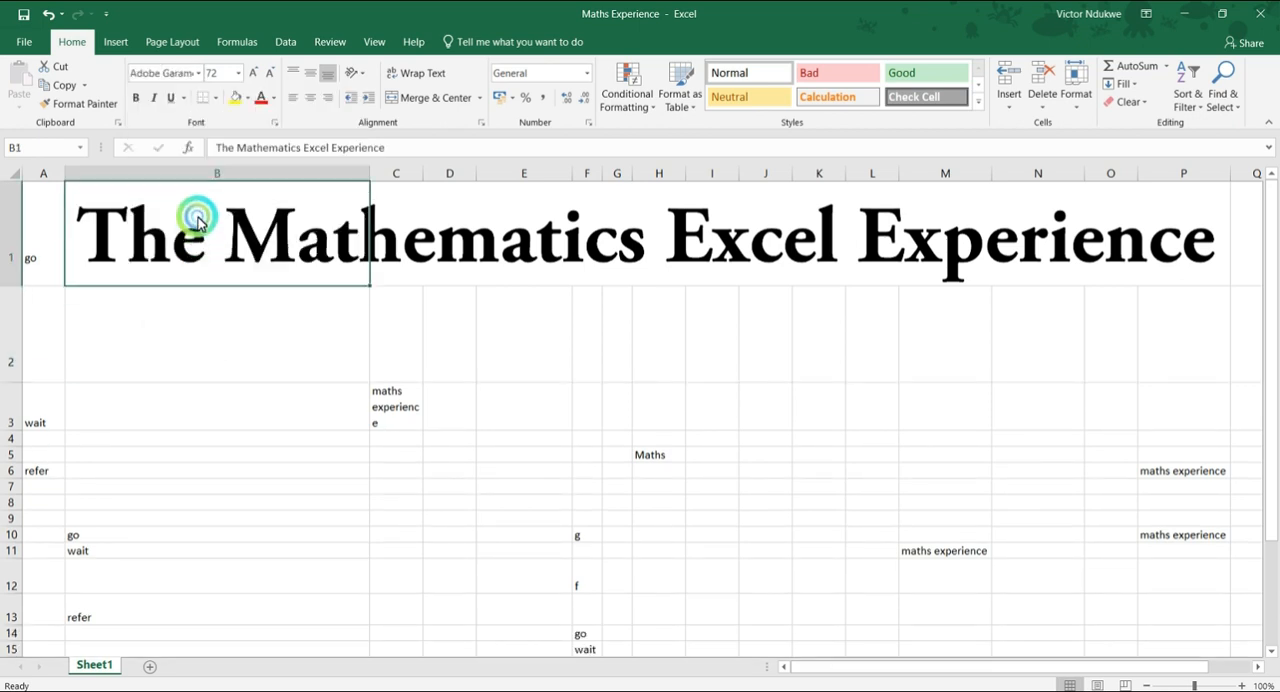
{"action": "left_click", "coordinate": [199, 74]}
{"action": "scroll", "coordinate": [160, 337], "scroll_direction": "down", "scroll_amount": 7}
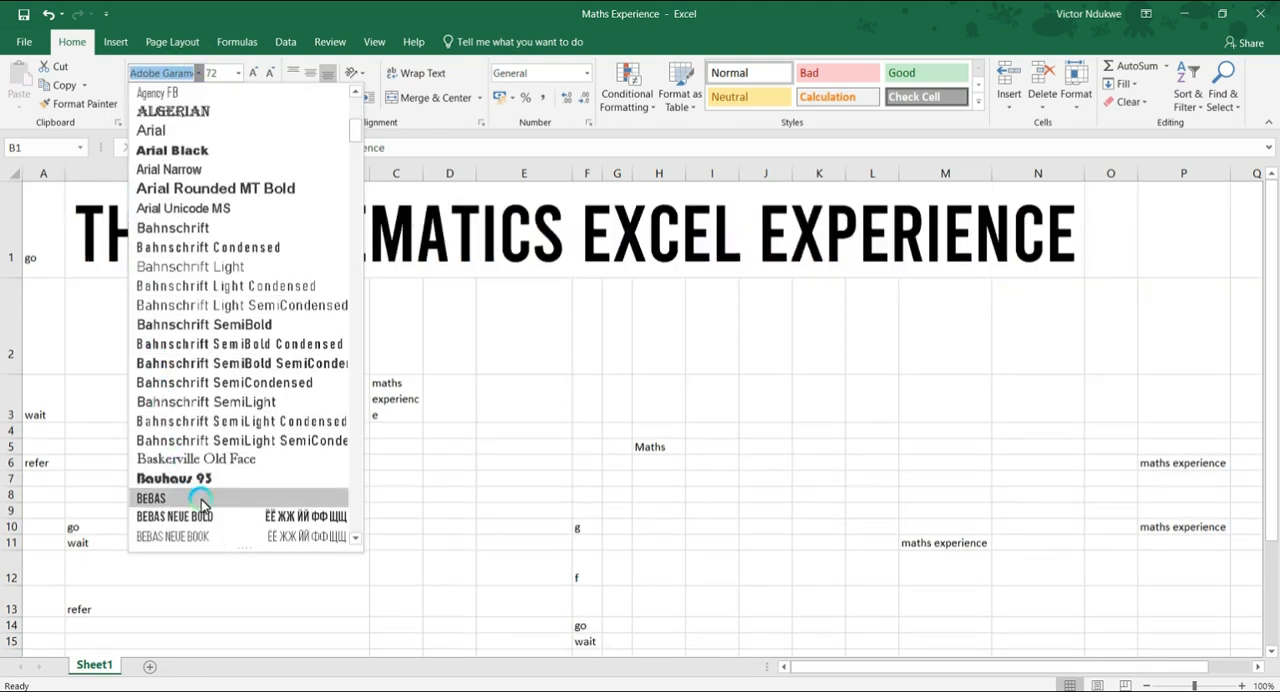
{"action": "left_click", "coordinate": [201, 500]}
{"action": "left_click", "coordinate": [151, 333]}
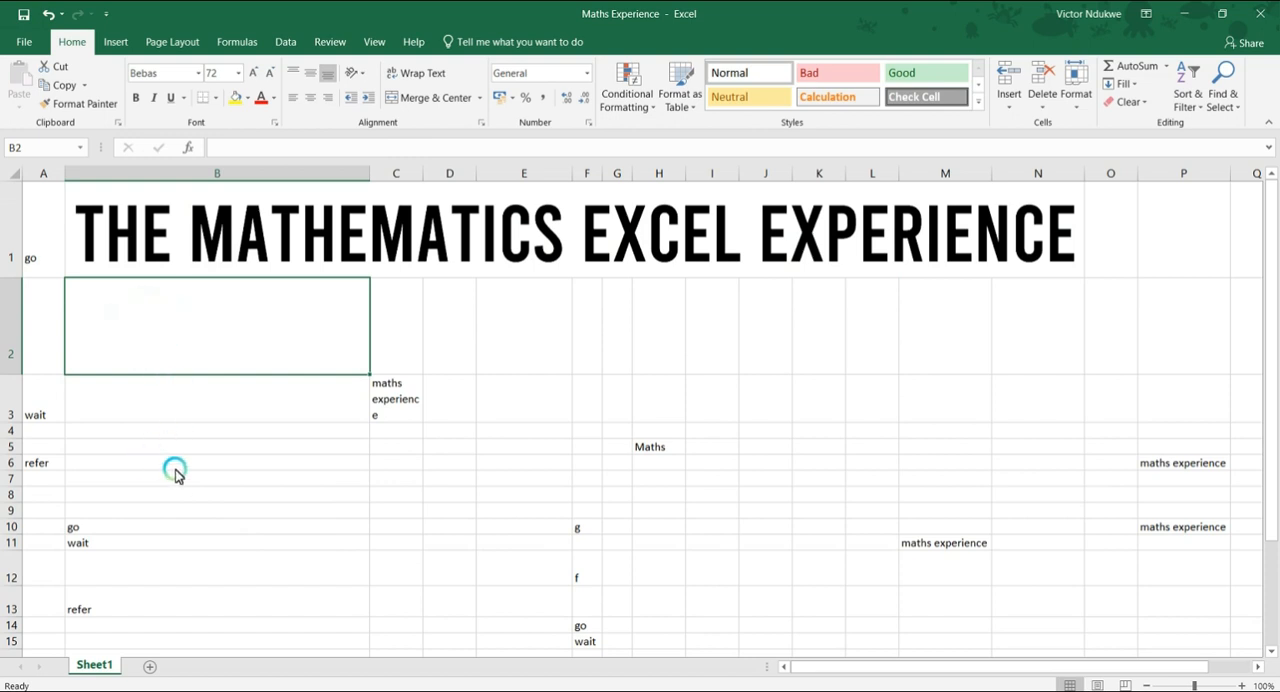
Set the font size of the title in cell B1 to 36.
{"action": "left_click", "coordinate": [213, 245]}
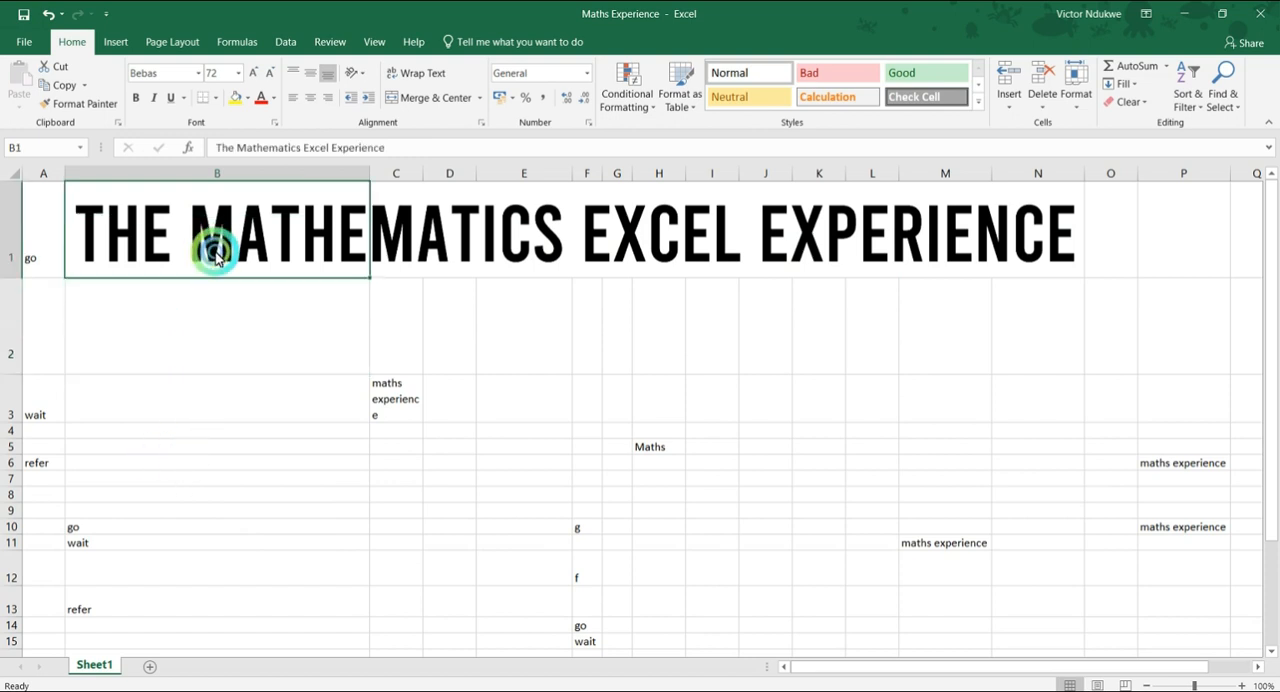
{"action": "left_click", "coordinate": [233, 78]}
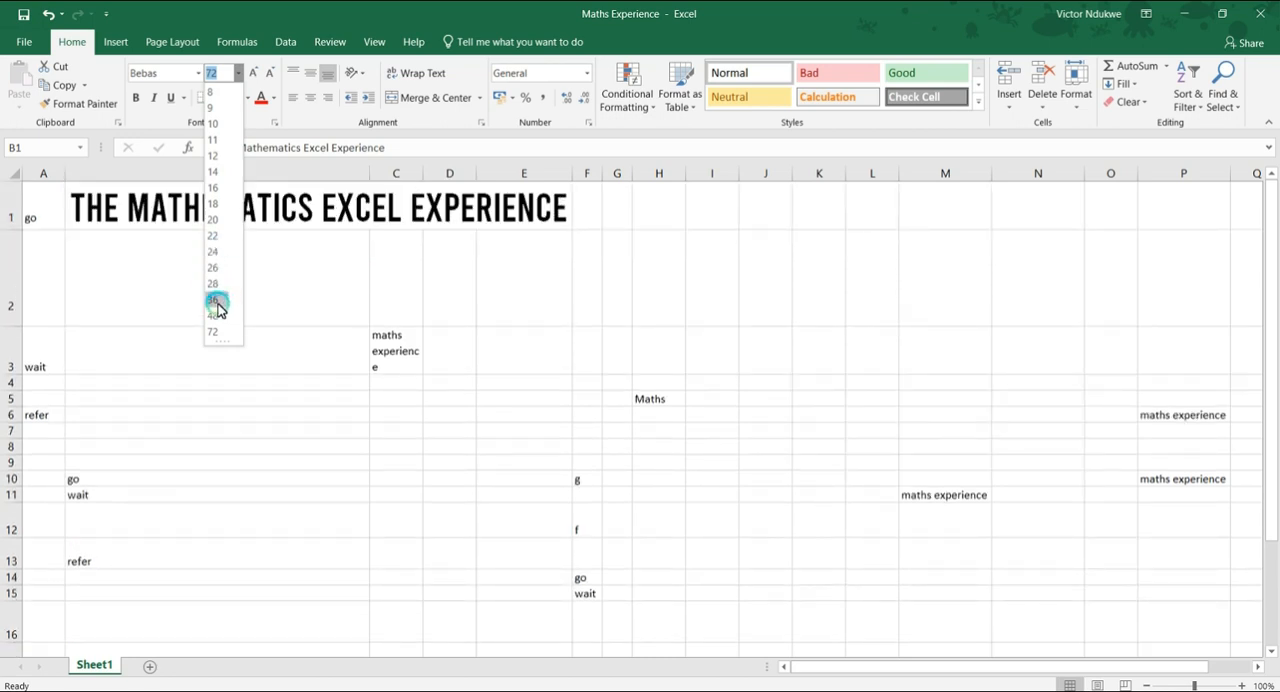
{"action": "left_click", "coordinate": [217, 300]}
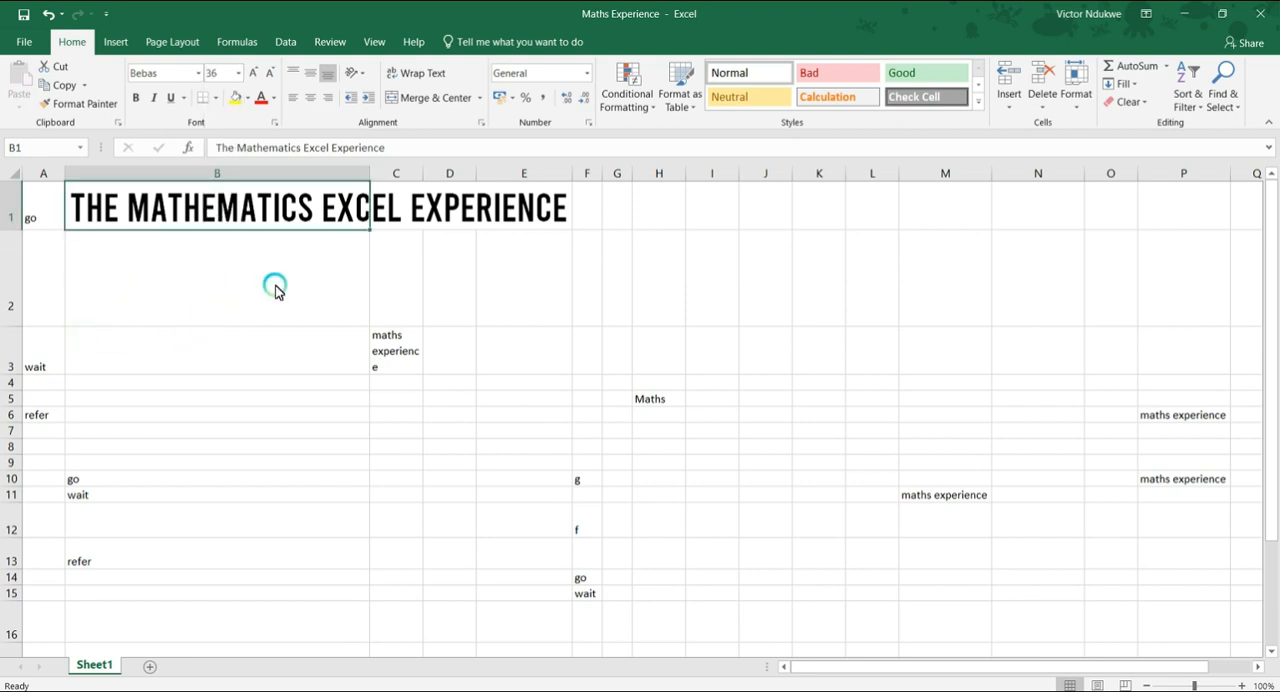
Try increasing and decreasing the title's font size by one increment, twice, ending at 36.
{"action": "left_click", "coordinate": [252, 73]}
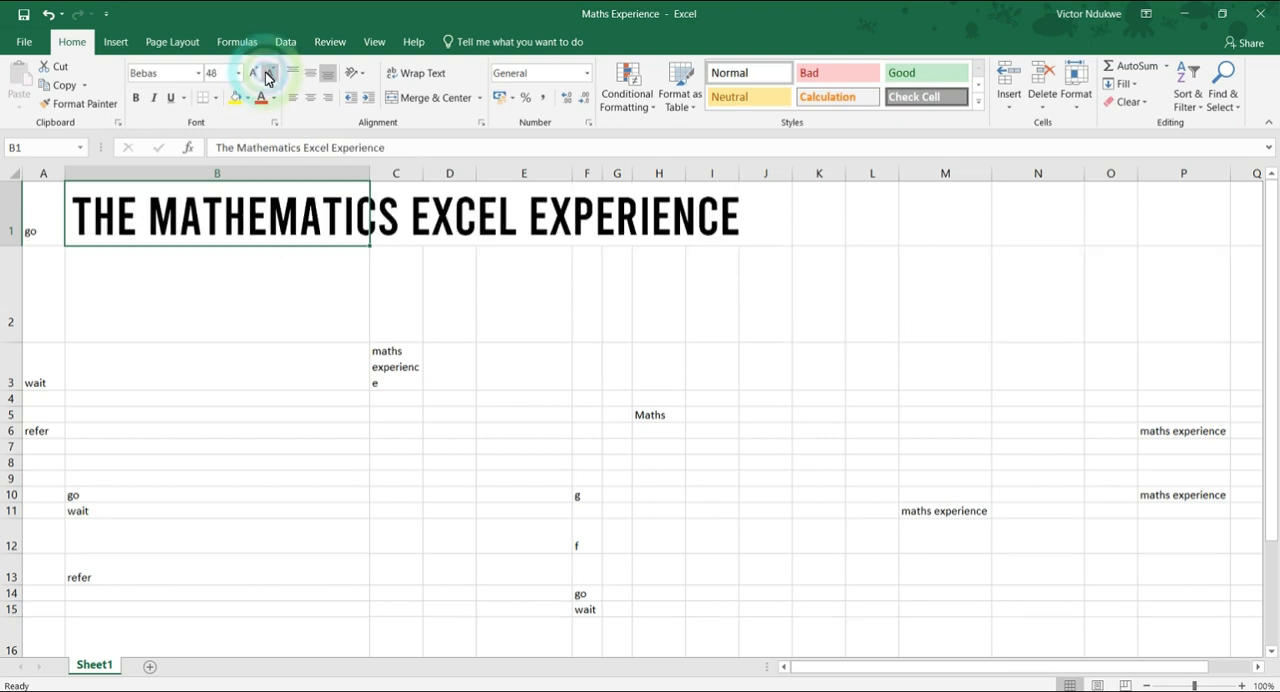
{"action": "left_click", "coordinate": [268, 74]}
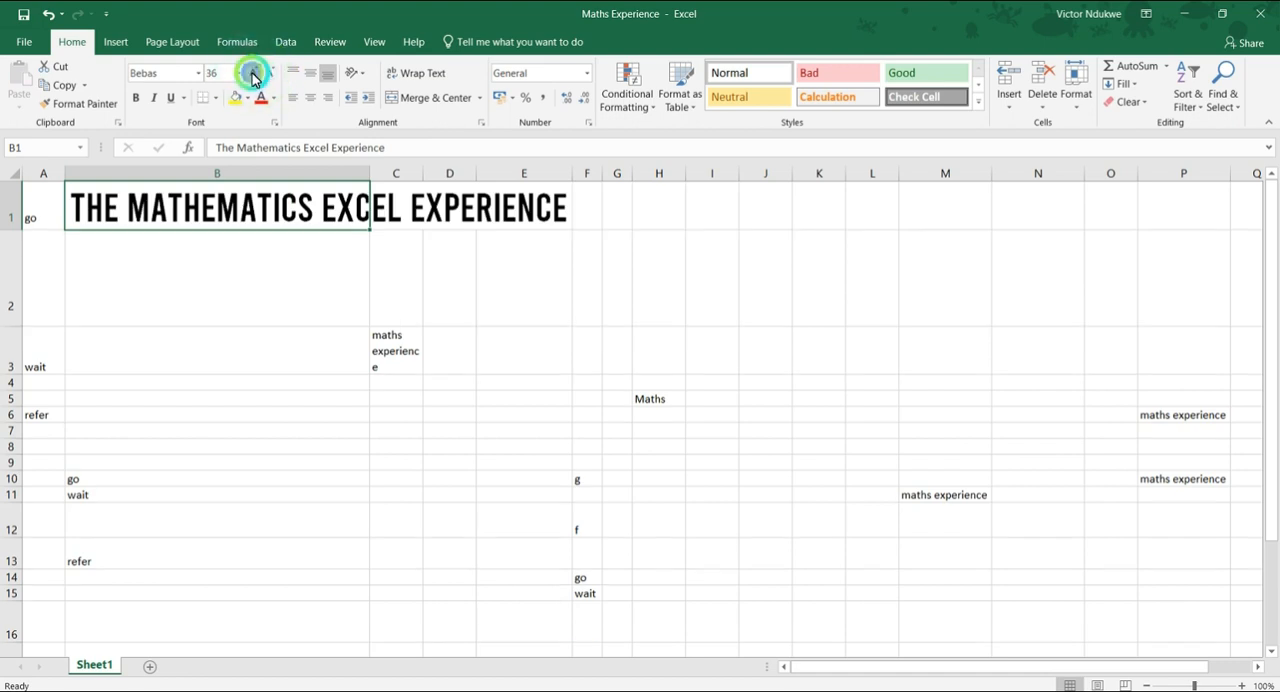
{"action": "left_click", "coordinate": [252, 73]}
{"action": "left_click", "coordinate": [270, 76]}
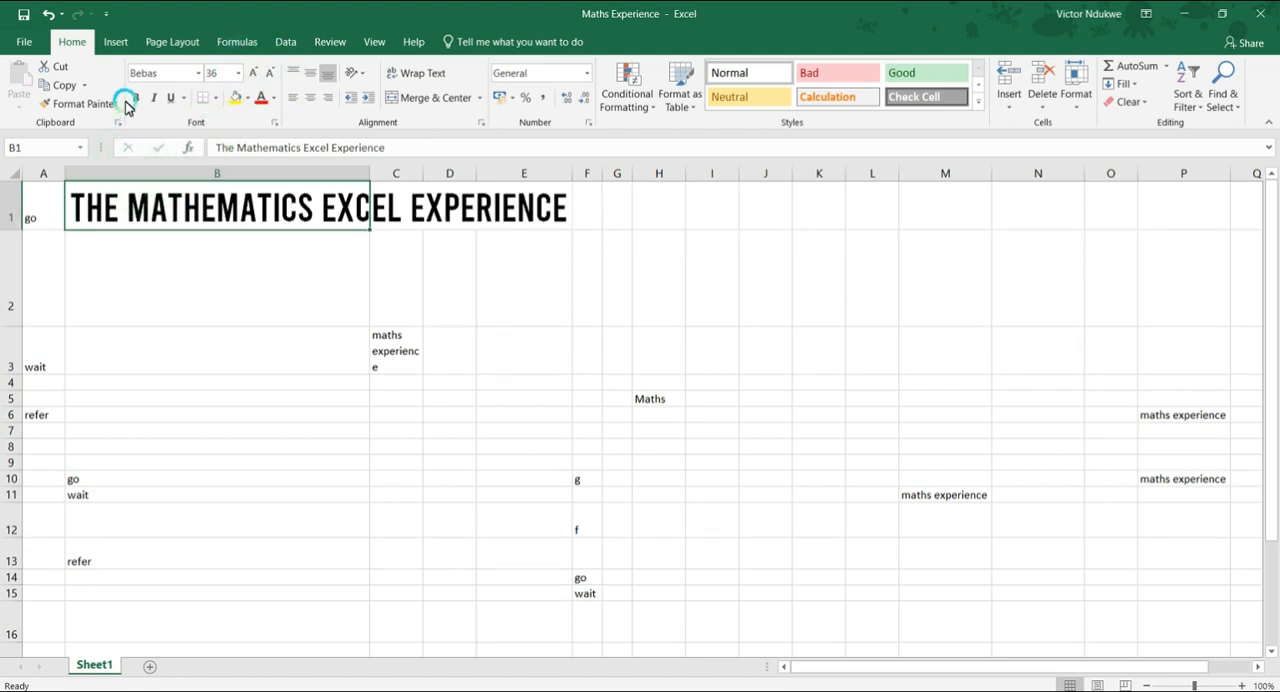
{"action": "left_click", "coordinate": [198, 73]}
{"action": "left_click", "coordinate": [446, 313]}
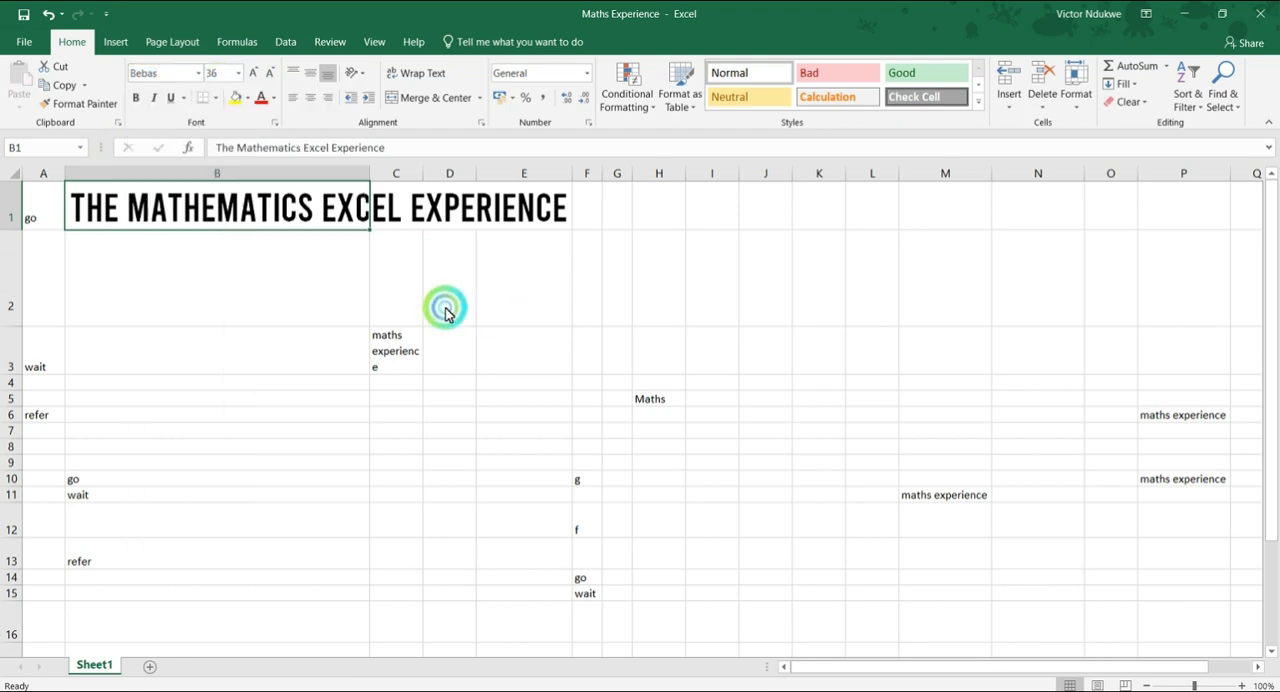
Delete the contents of cell A1.
{"action": "left_click", "coordinate": [36, 222]}
{"action": "key", "text": "Delete"}
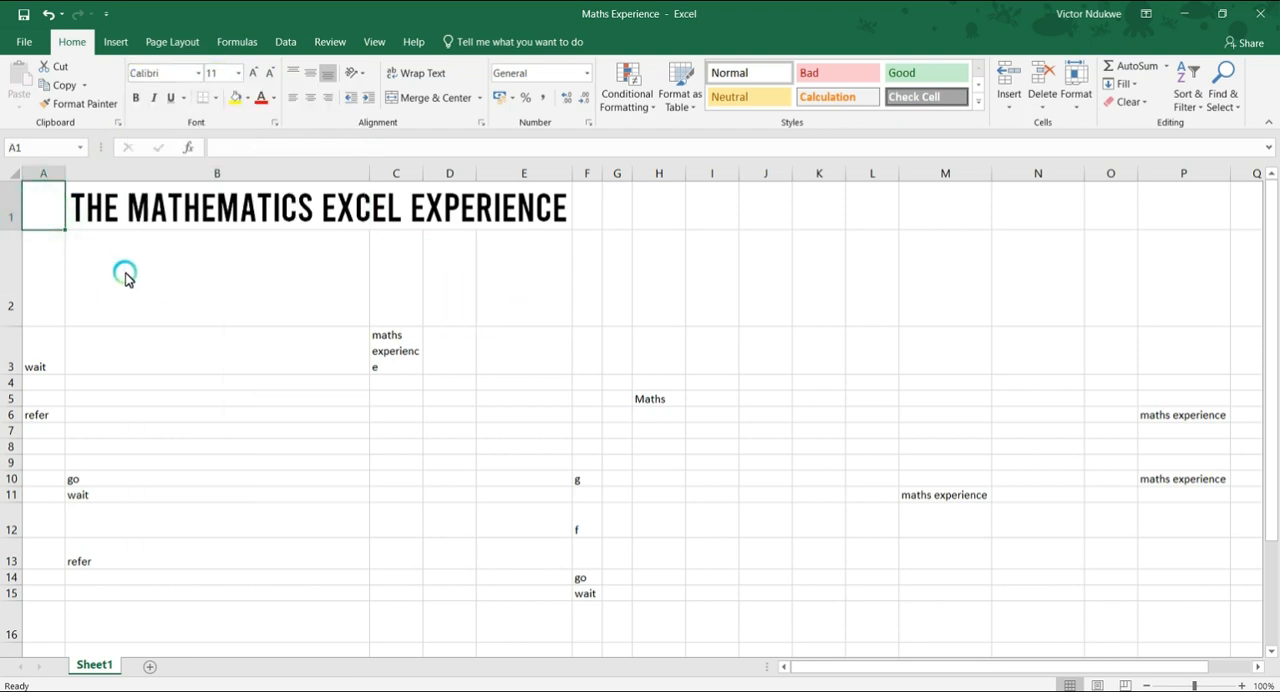
{"action": "left_click", "coordinate": [122, 272]}
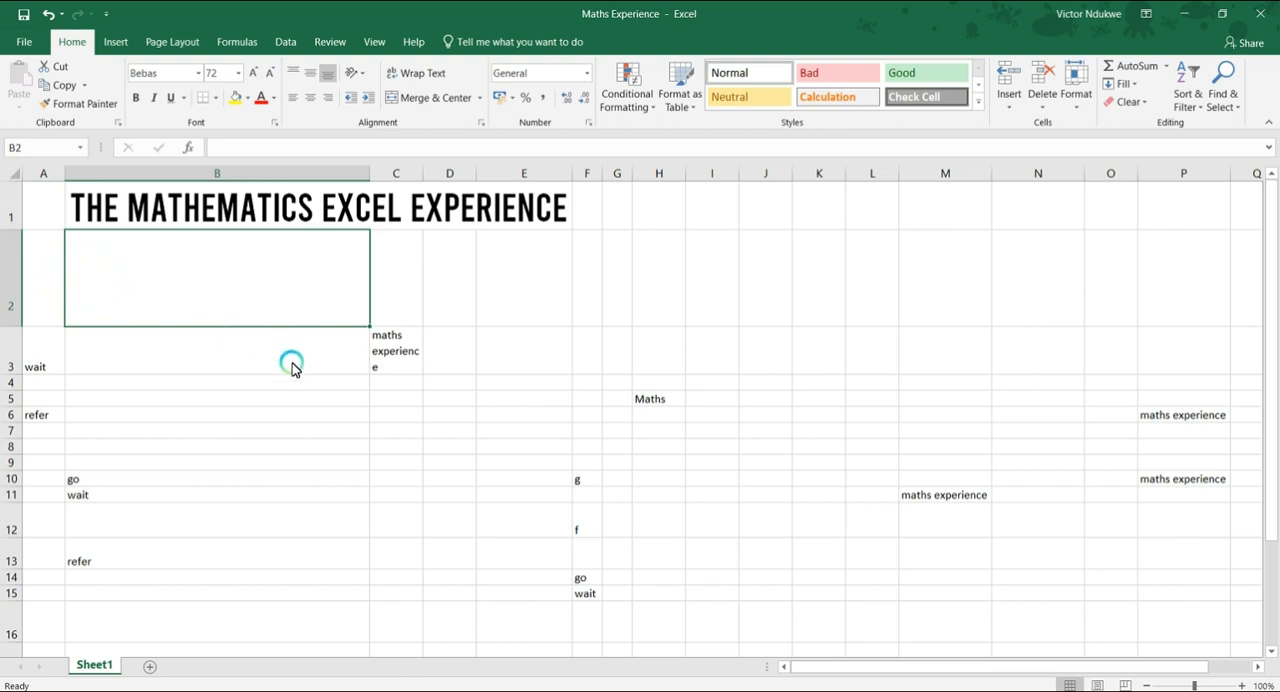
Move "maths experience" from cell C3 to B2 and set its font to Adobe Garamond Pro.
{"action": "left_click", "coordinate": [372, 342]}
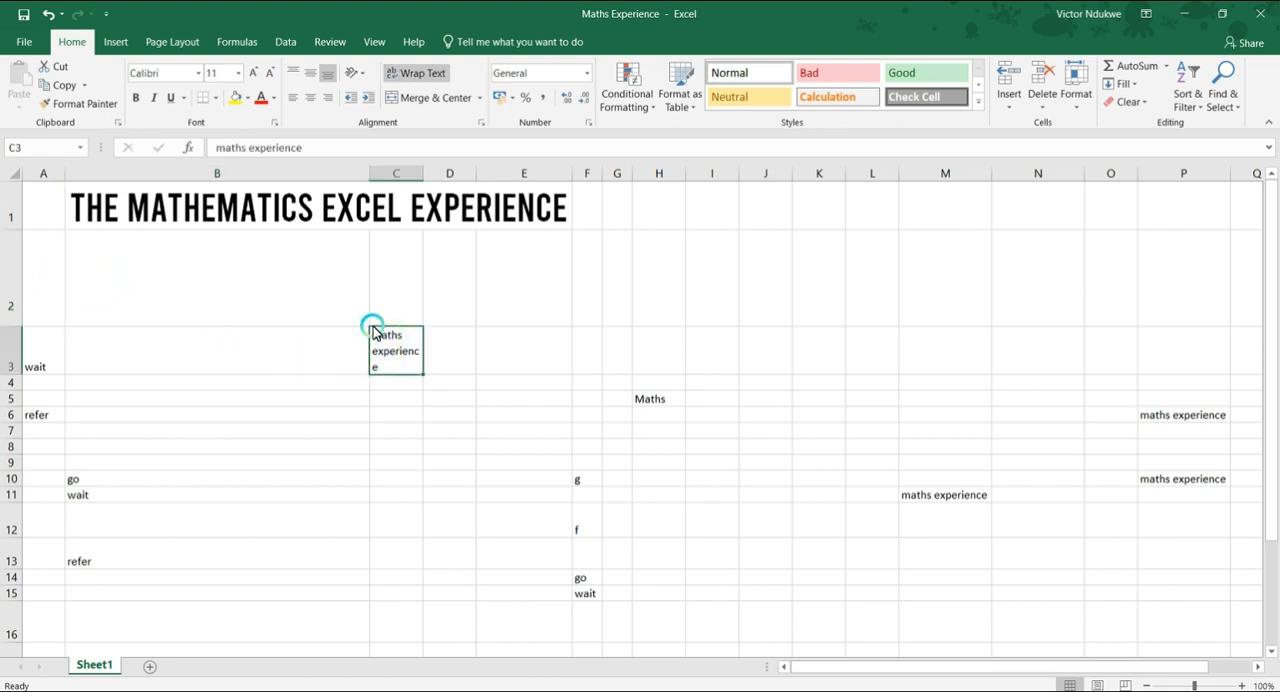
{"action": "left_click_drag", "start_coordinate": [374, 329], "coordinate": [160, 266]}
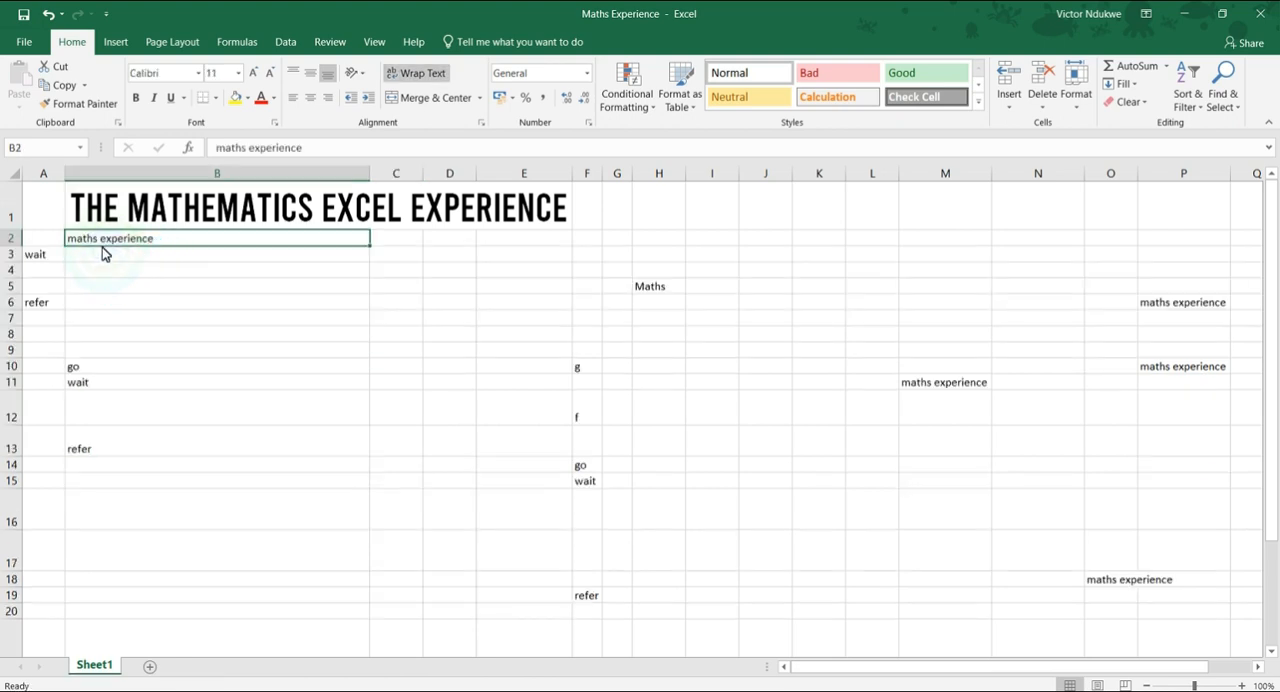
{"action": "left_click", "coordinate": [199, 74]}
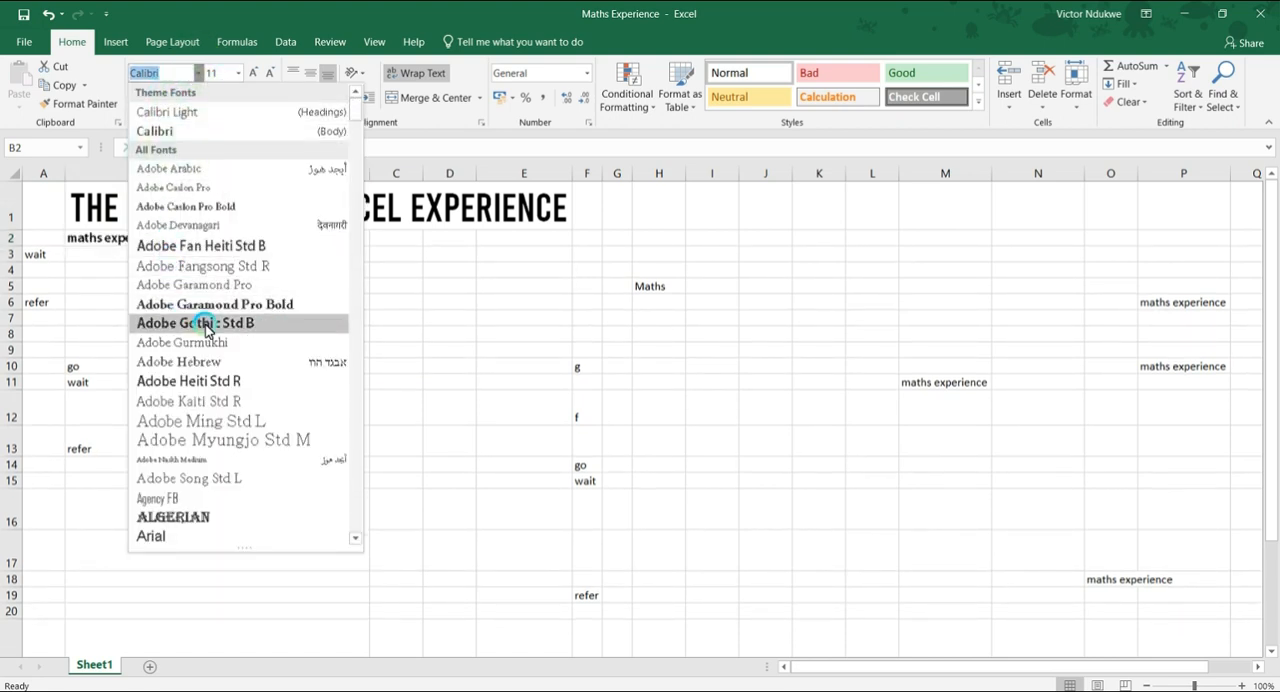
{"action": "left_click", "coordinate": [211, 289]}
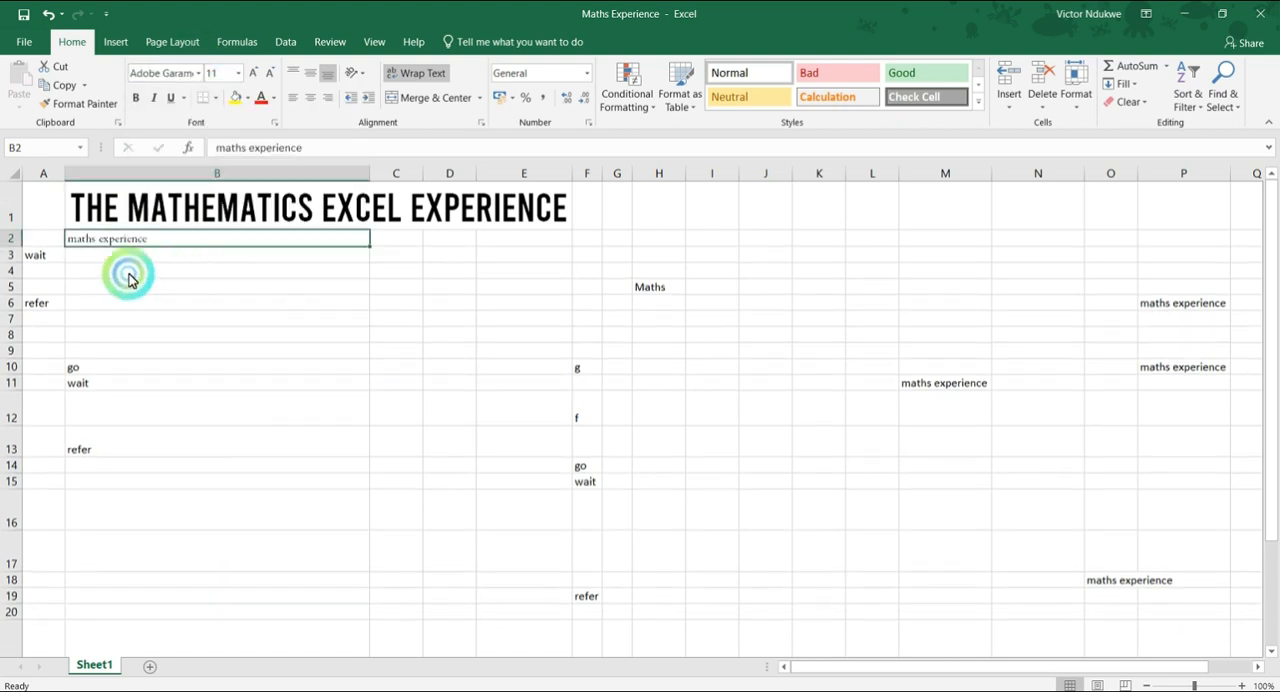
Capitalise the first letter of the text in cell B2 so it reads "Maths experience".
{"action": "double_click", "coordinate": [79, 250]}
{"action": "key", "text": "BackSpace"}
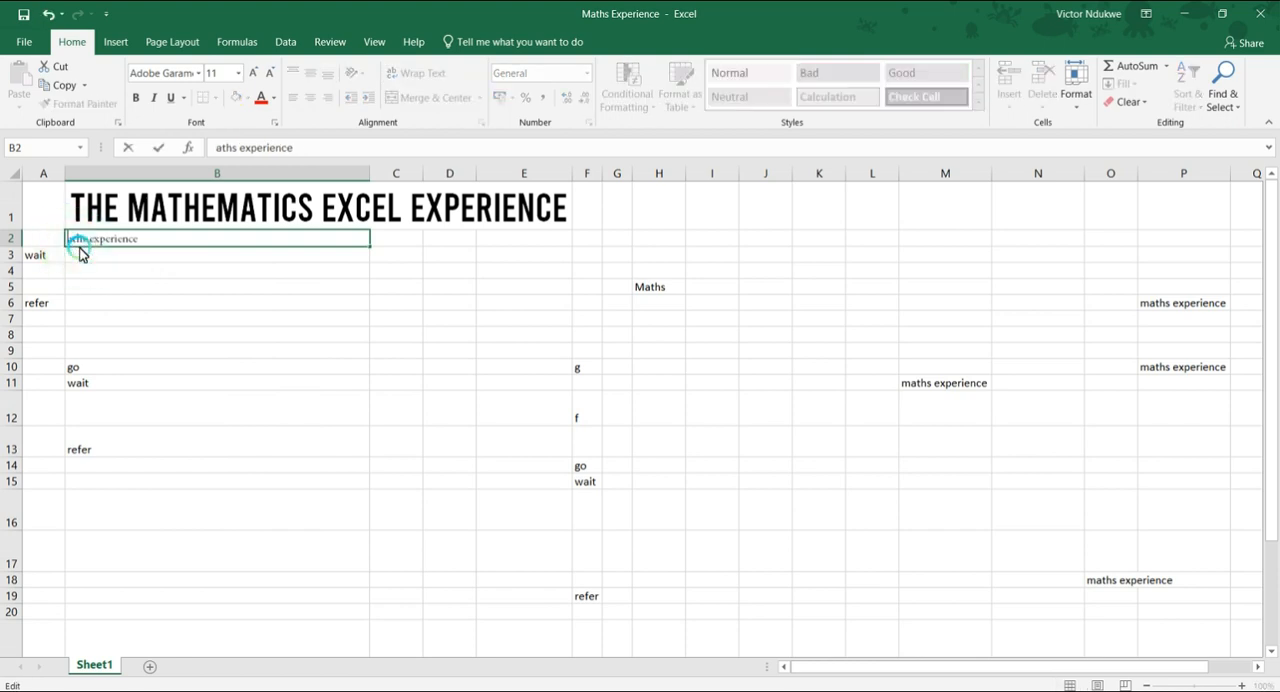
{"action": "type", "text": "T"}
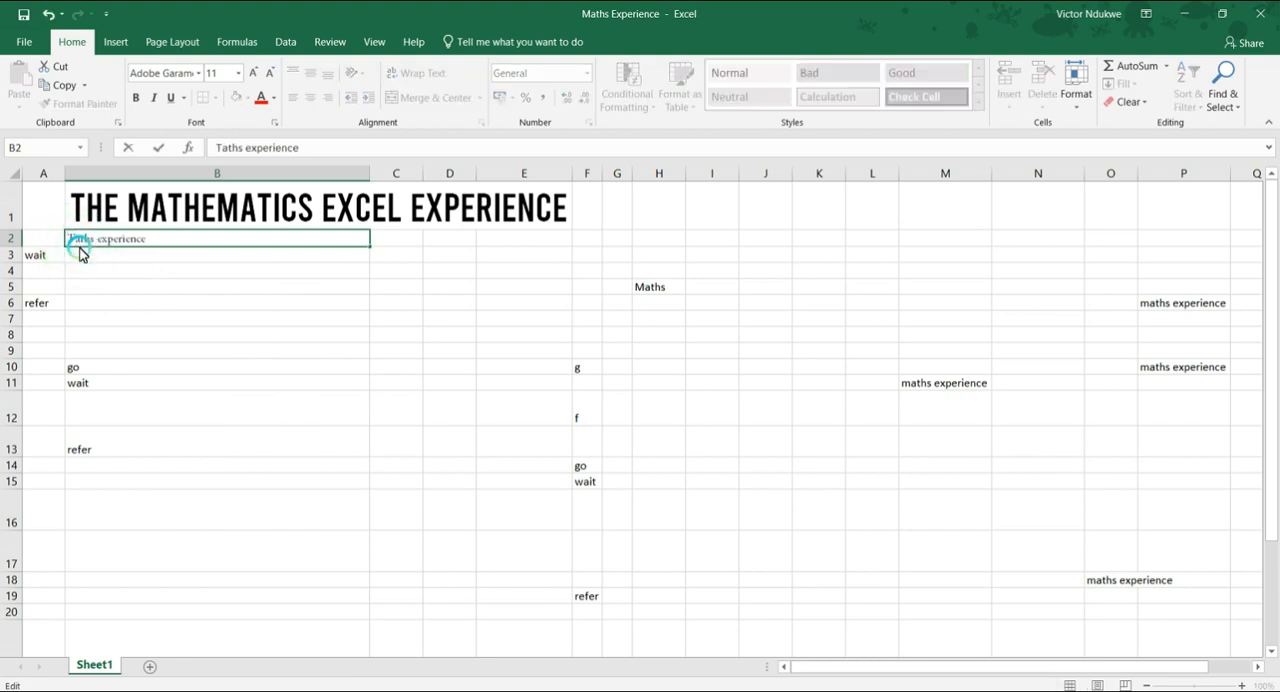
{"action": "key", "text": "BackSpace"}
{"action": "type", "text": "M"}
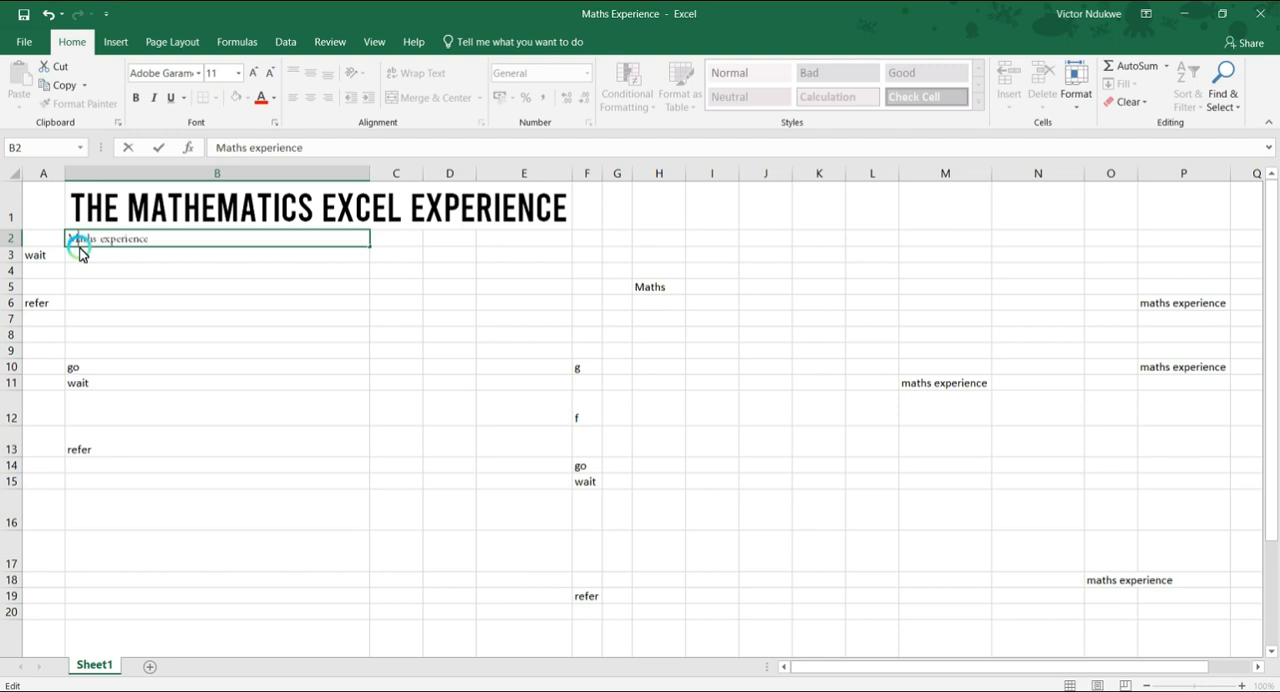
Remove the word "Excel" from the title in cell B1 so it reads "The Mathematics Experience".
{"action": "left_click", "coordinate": [225, 207]}
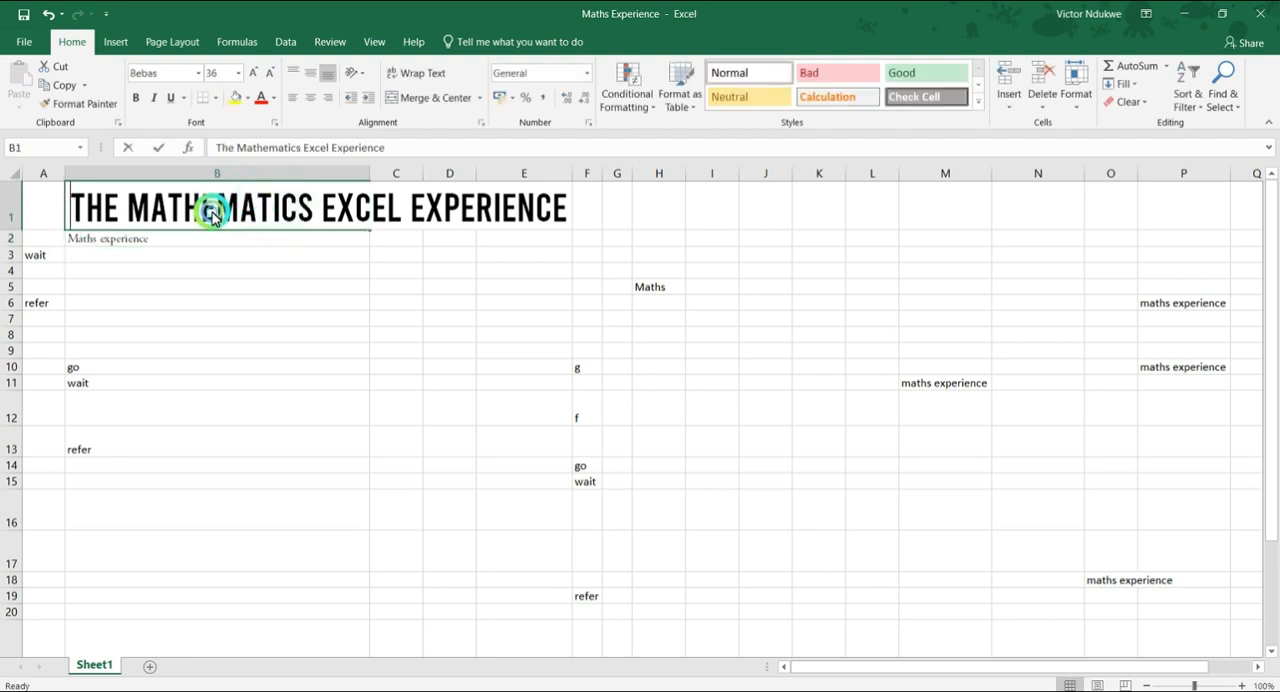
{"action": "double_click", "coordinate": [212, 221]}
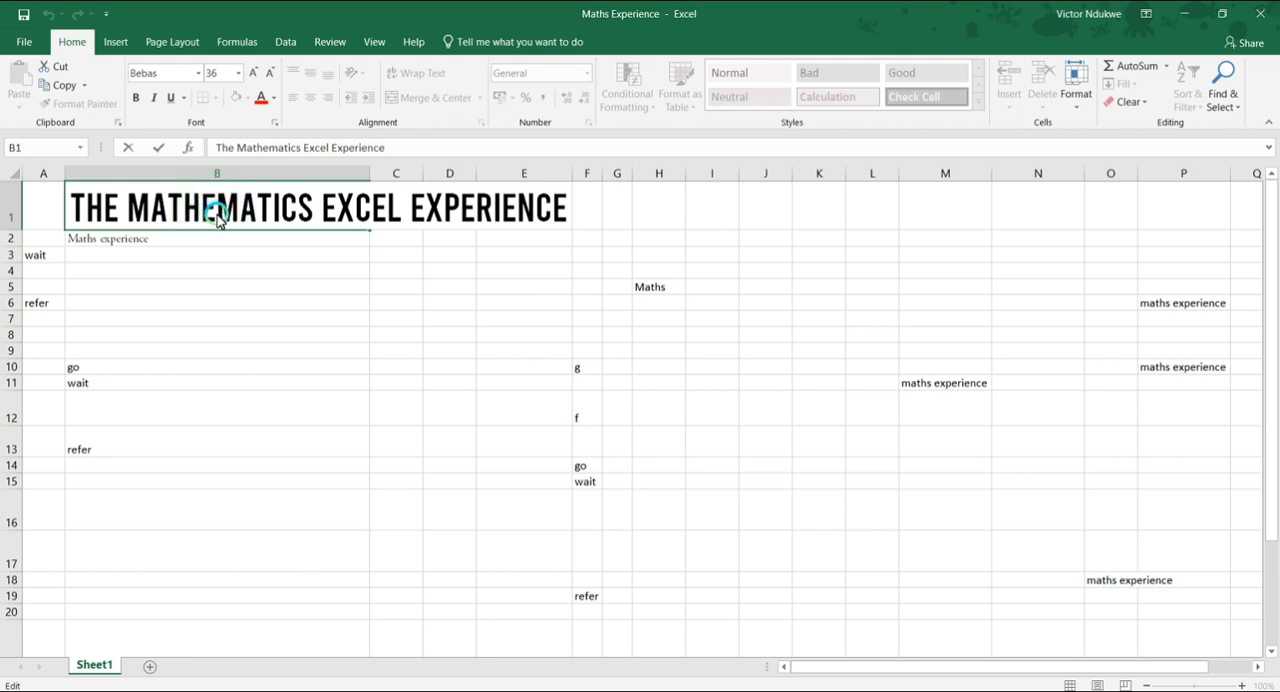
{"action": "left_click", "coordinate": [223, 217]}
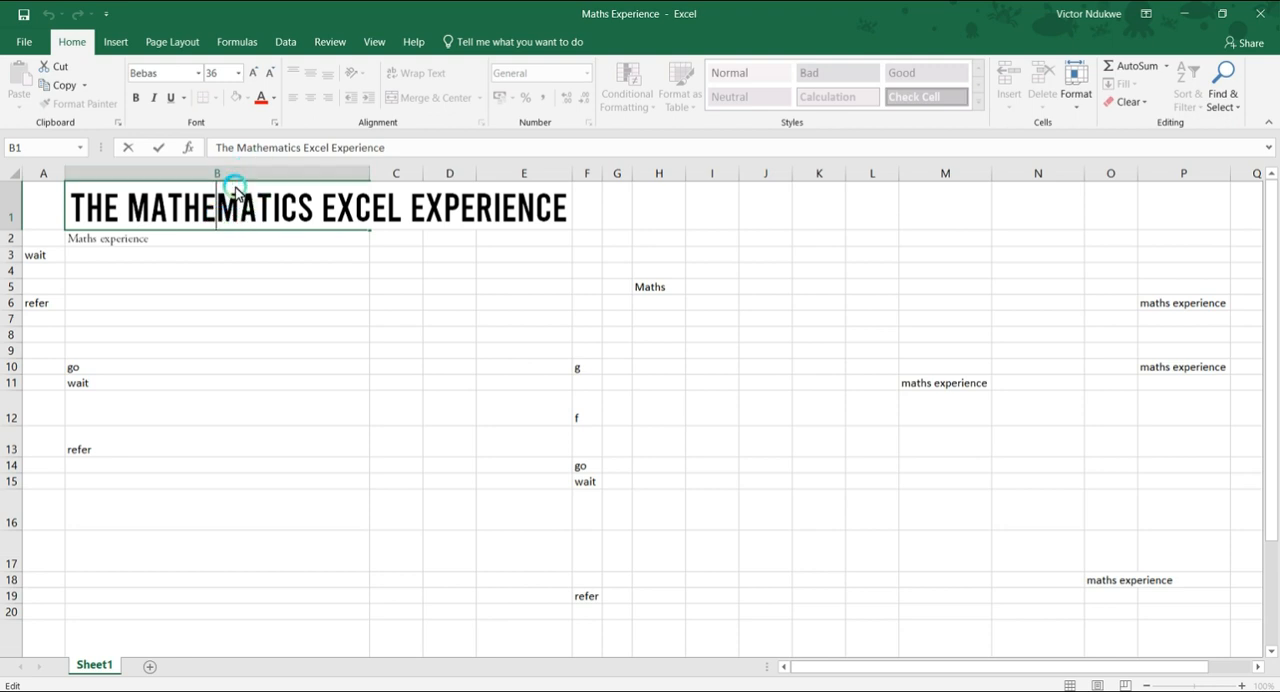
{"action": "left_click", "coordinate": [285, 150]}
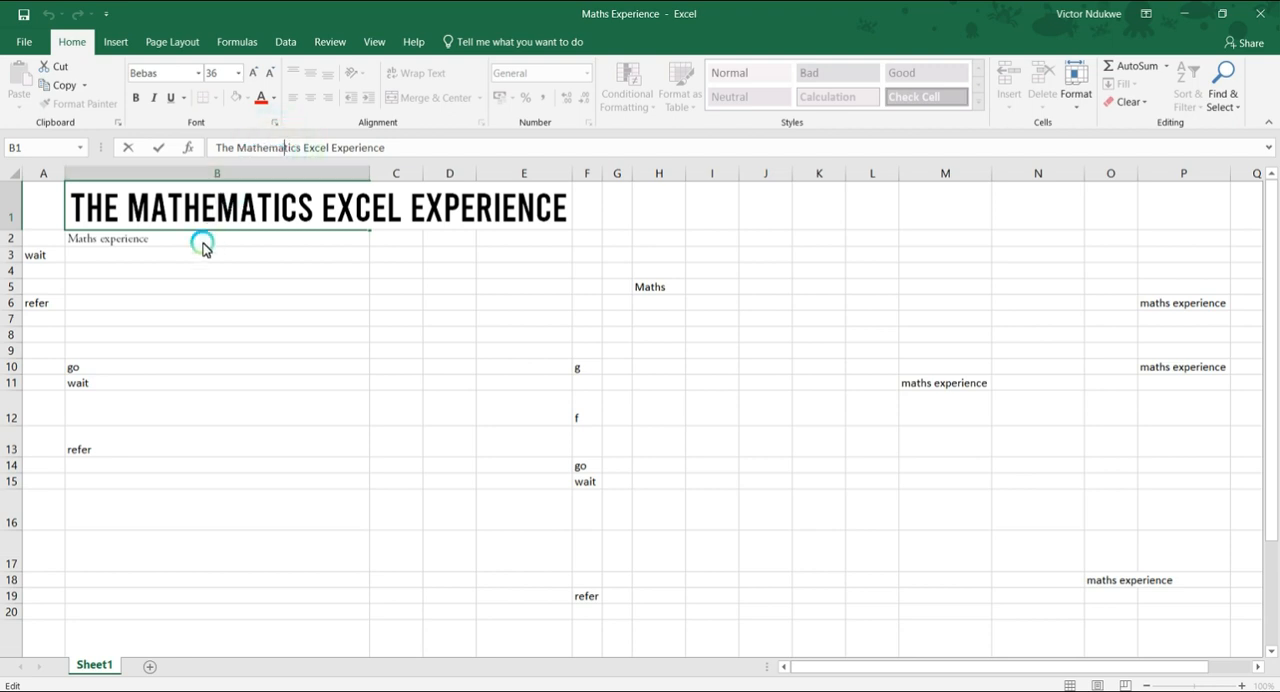
{"action": "double_click", "coordinate": [313, 149]}
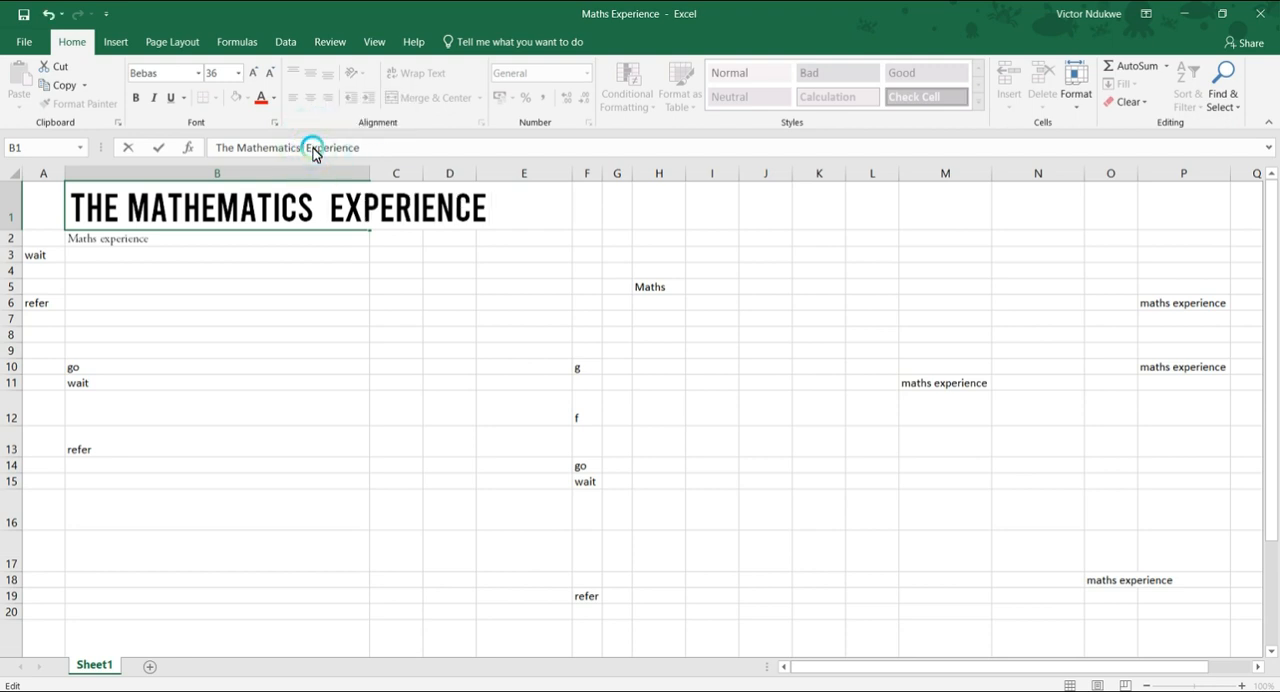
{"action": "key", "text": "BackSpace"}
{"action": "key", "text": "Return"}
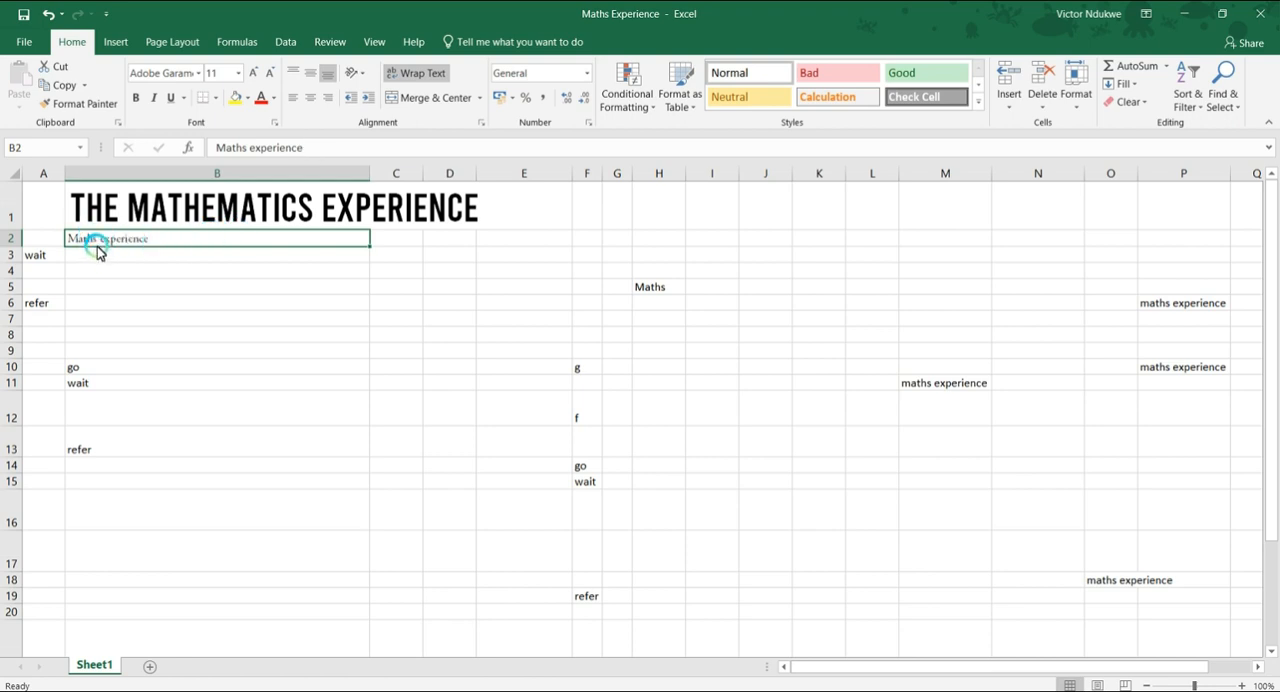
Shorten "Mathematics" to "Maths" in the title in cell B1 so it reads "The Maths Experience".
{"action": "left_click", "coordinate": [255, 205]}
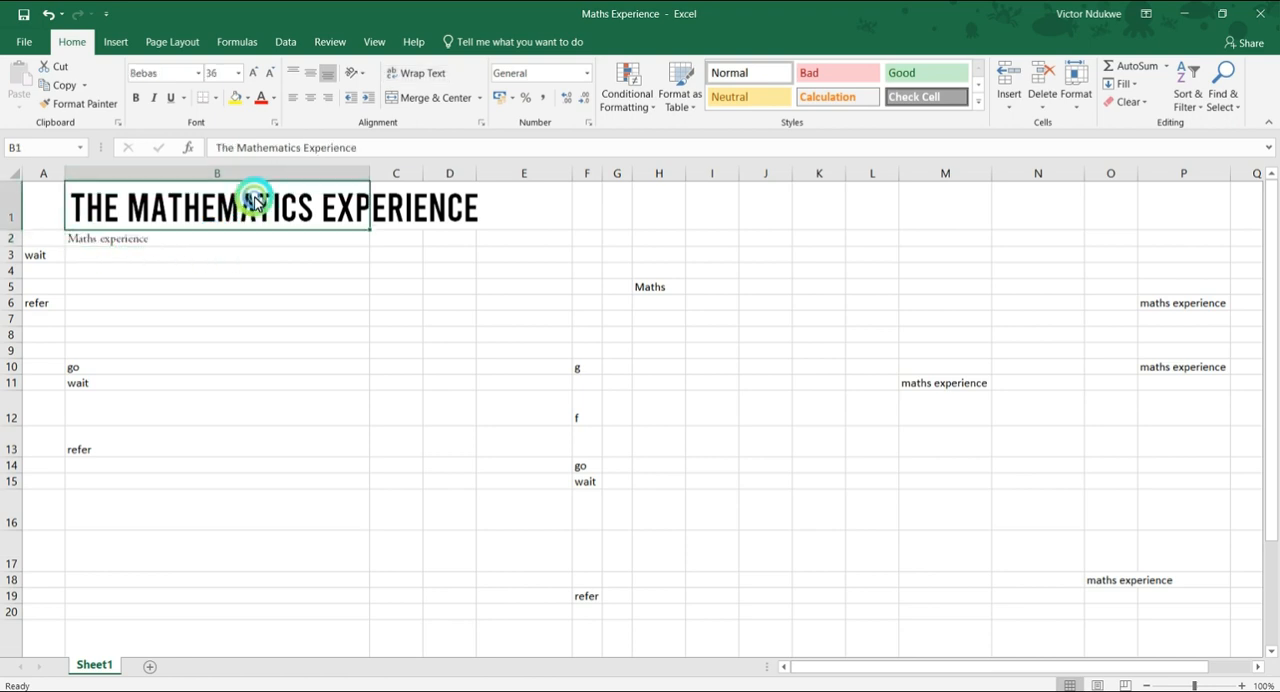
{"action": "left_click", "coordinate": [307, 148]}
{"action": "left_click", "coordinate": [294, 148]}
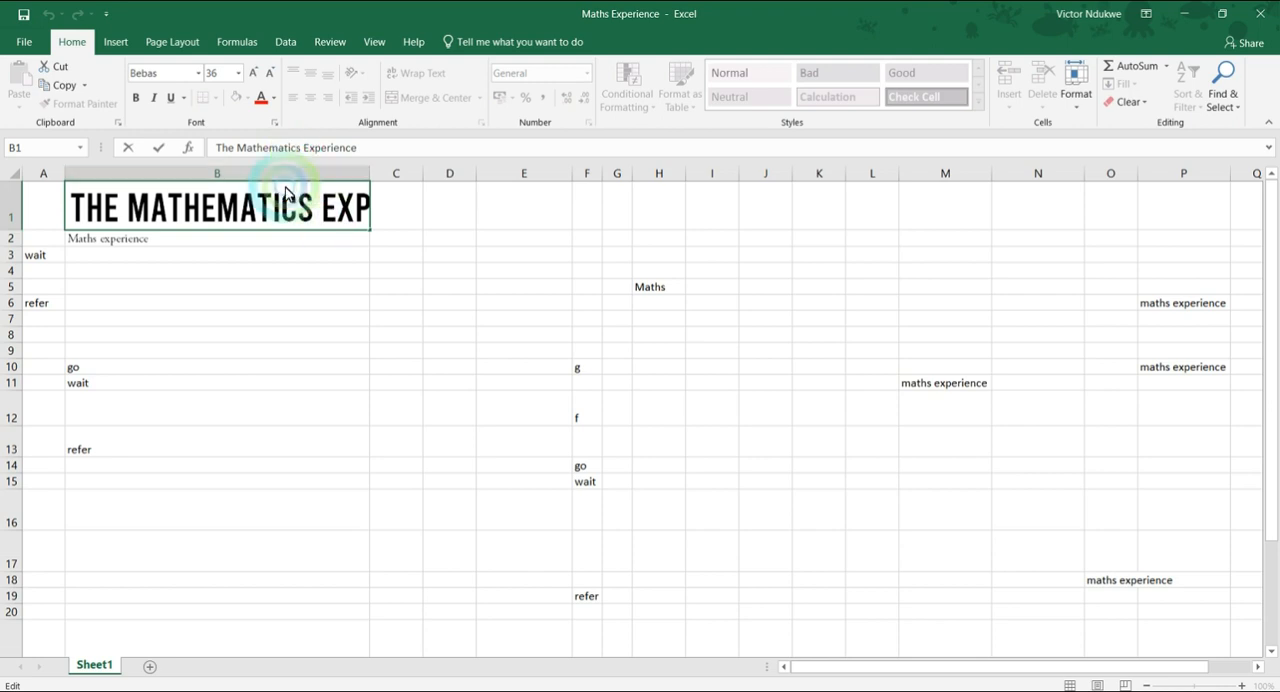
{"action": "key", "text": "BackSpace"}
{"action": "key", "text": "BackSpace"}
{"action": "key", "text": "BackSpace"}
{"action": "key", "text": "BackSpace"}
{"action": "key", "text": "BackSpace"}
{"action": "key", "text": "BackSpace"}
{"action": "key", "text": "BackSpace"}
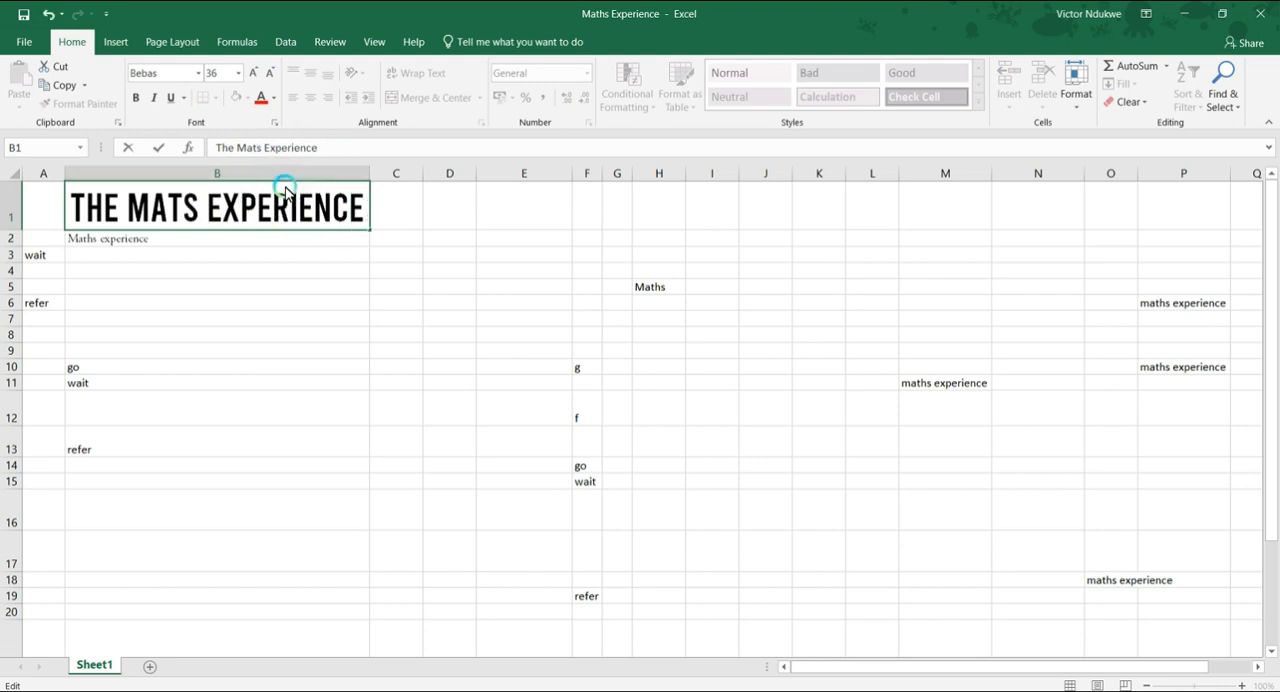
{"action": "type", "text": "h"}
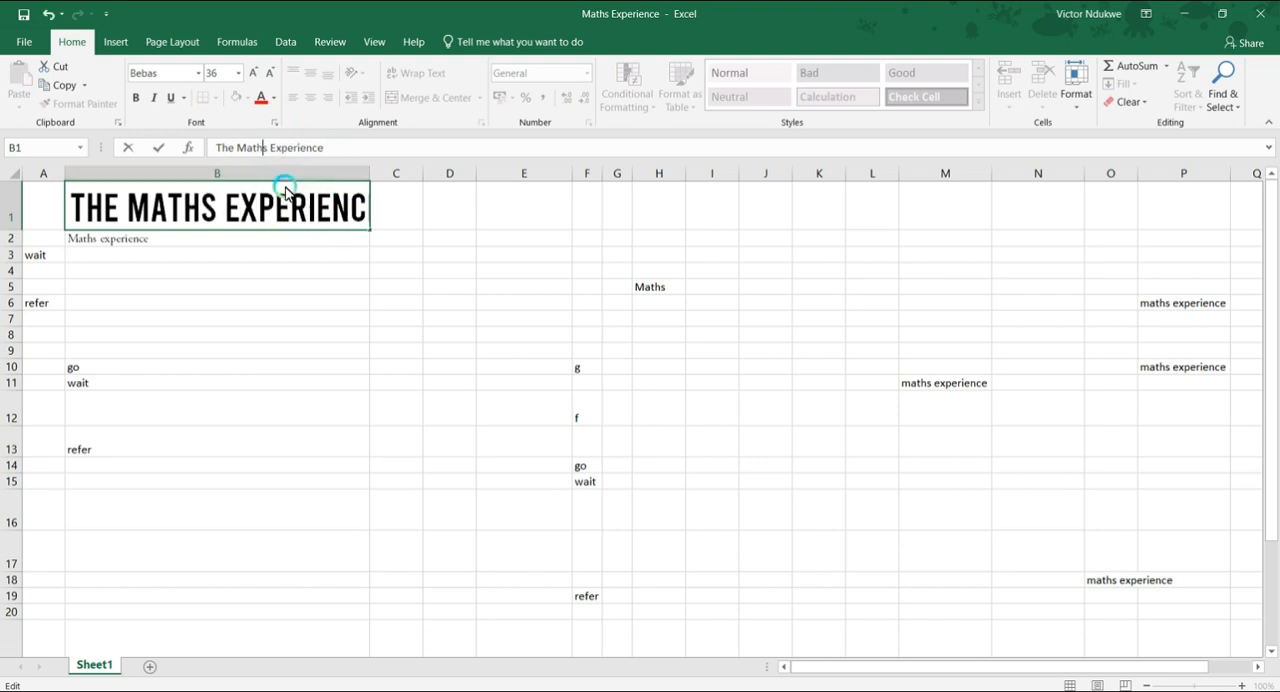
{"action": "key", "text": "Return"}
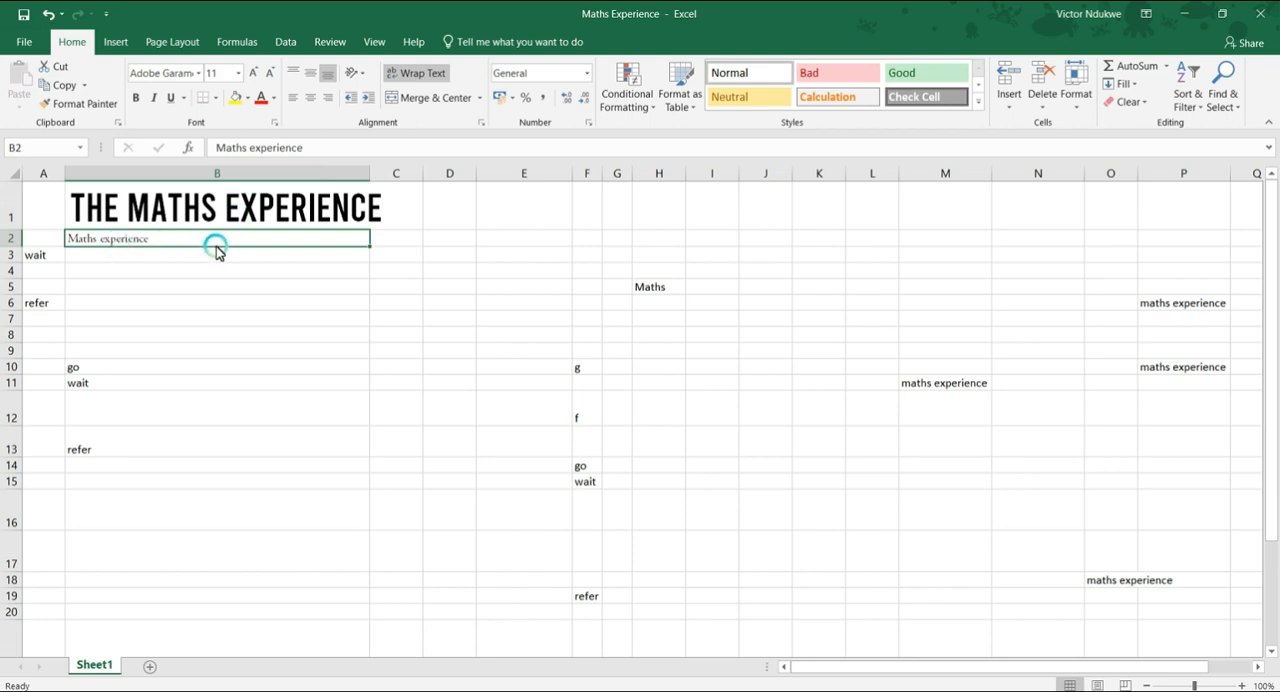
Replace the text in cell B2 with "Microsoft Excel Application".
{"action": "type", "text": "Excel"}
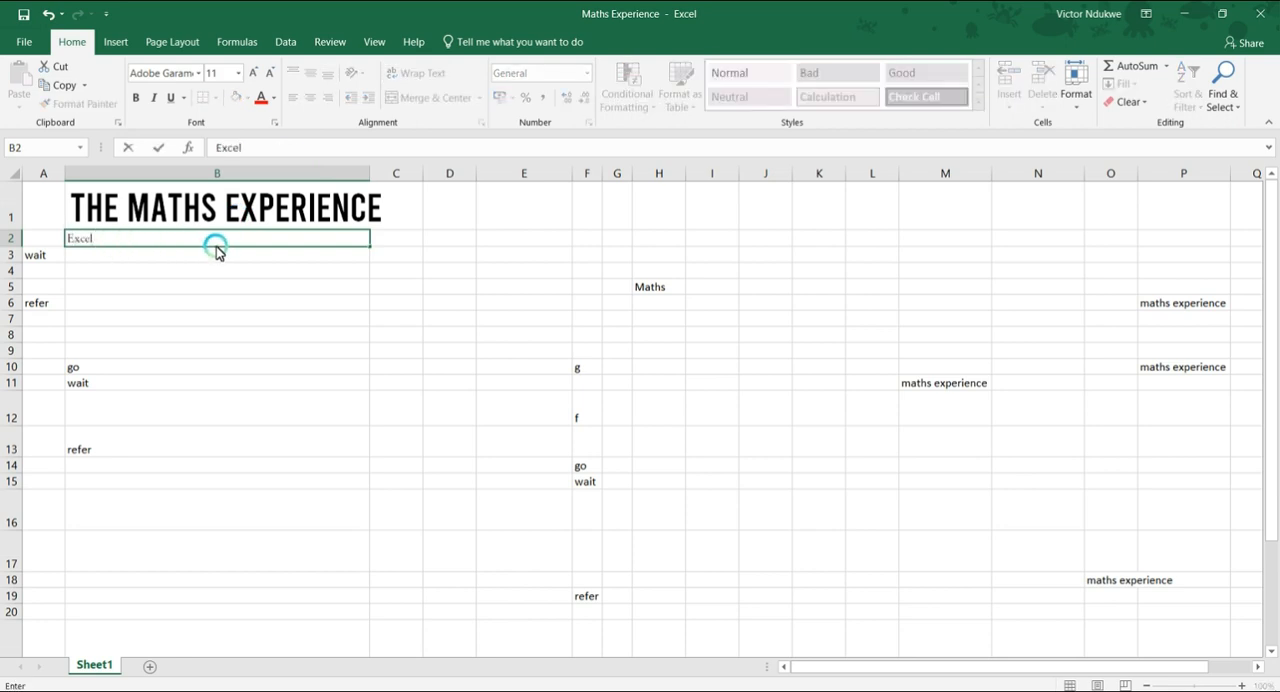
{"action": "key", "text": "Left"}
{"action": "left_click", "coordinate": [216, 245]}
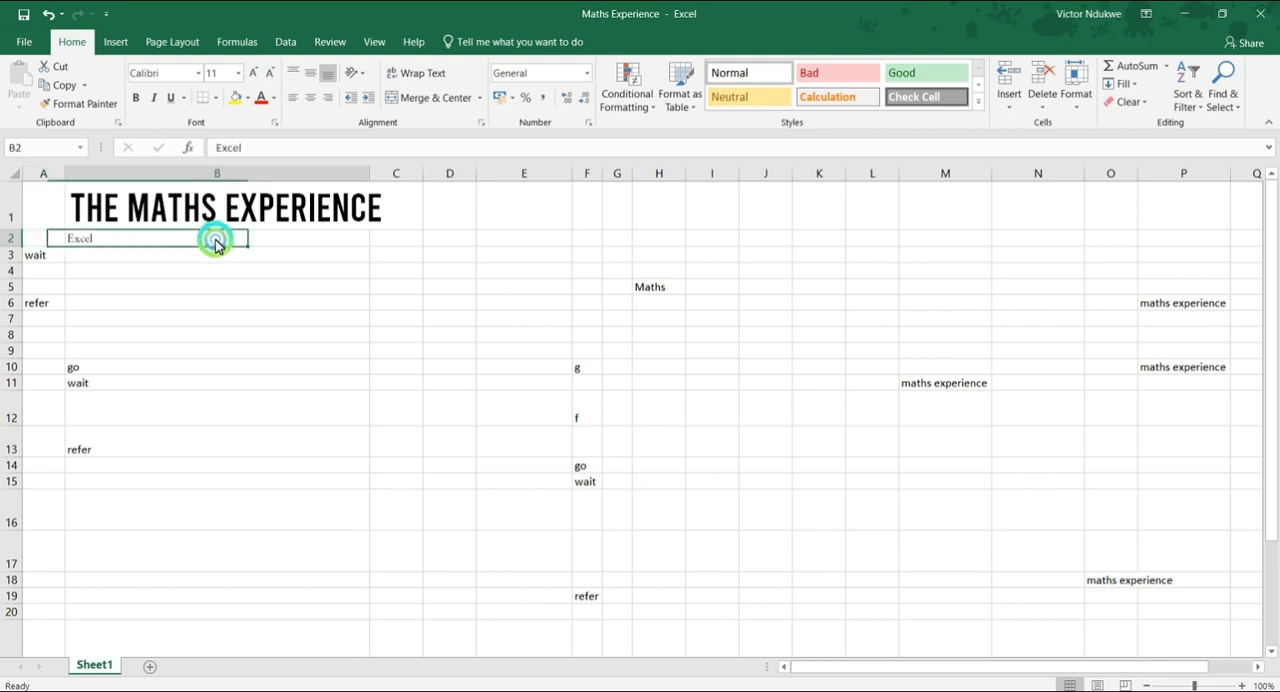
{"action": "left_click", "coordinate": [245, 147]}
{"action": "left_click", "coordinate": [212, 147]}
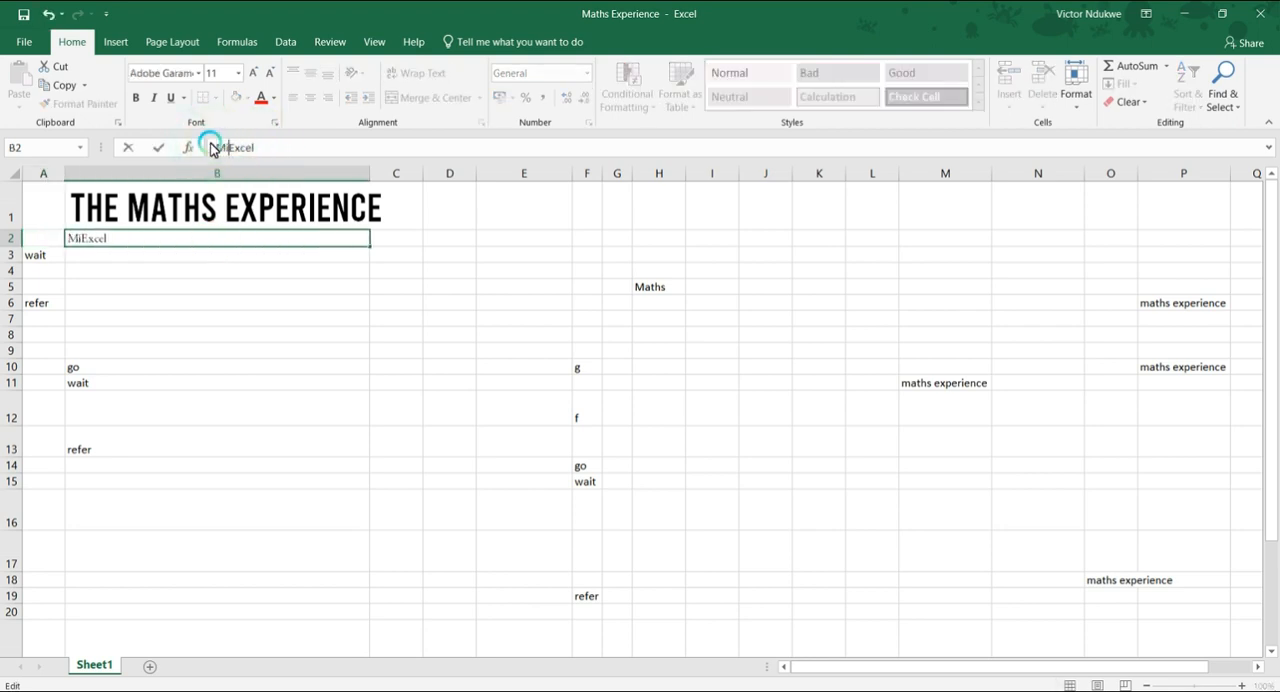
{"action": "type", "text": "Microsoft"}
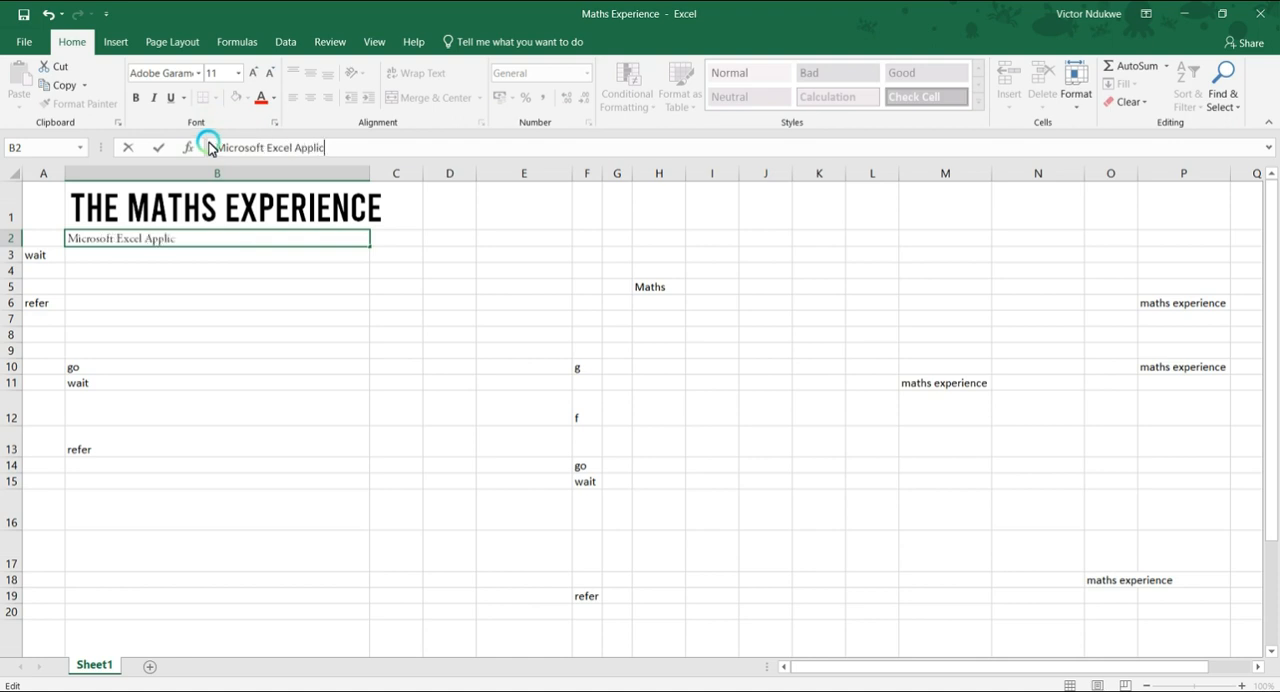
{"action": "key", "text": "Return"}
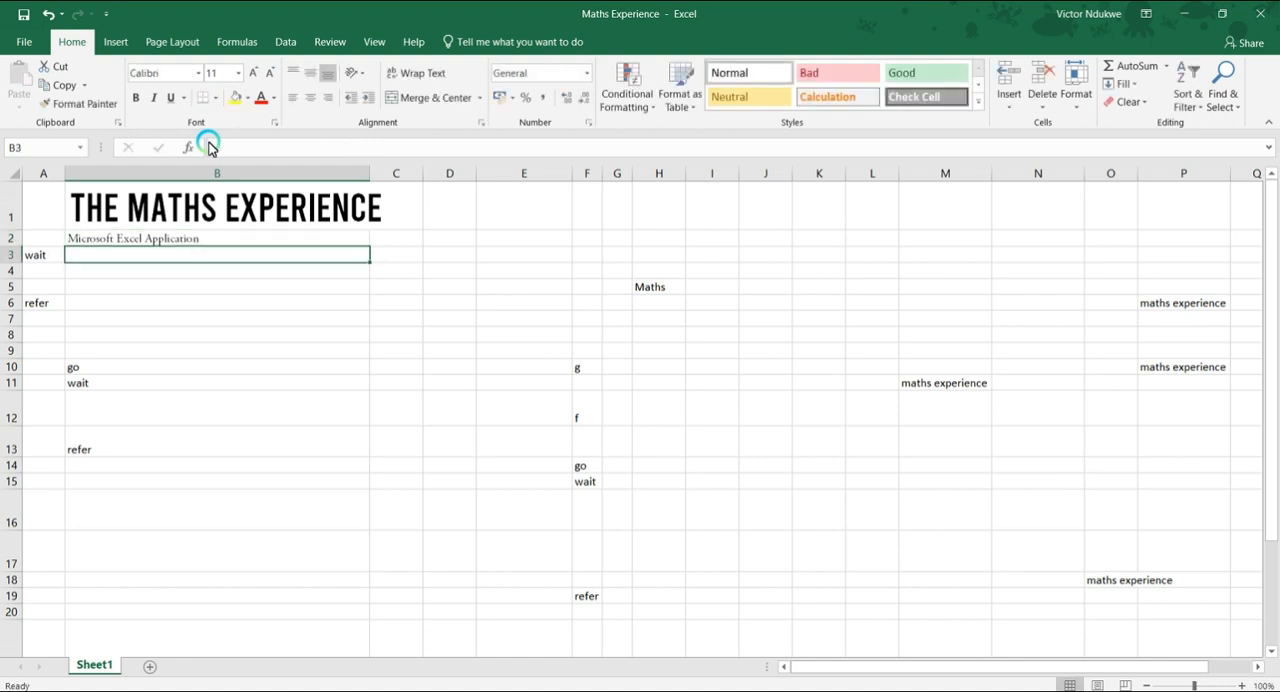
Apply bold, italic and underline to the "Microsoft Excel Application" text in cell B2.
{"action": "left_click", "coordinate": [130, 243]}
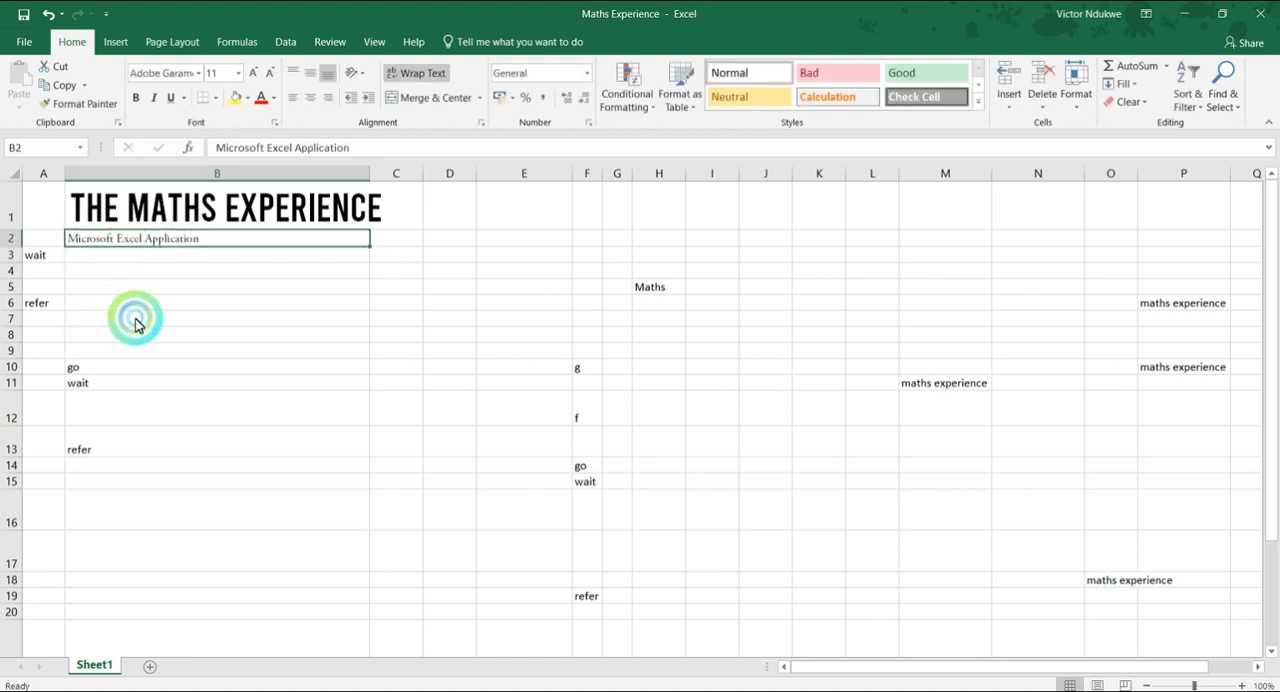
{"action": "left_click", "coordinate": [135, 98]}
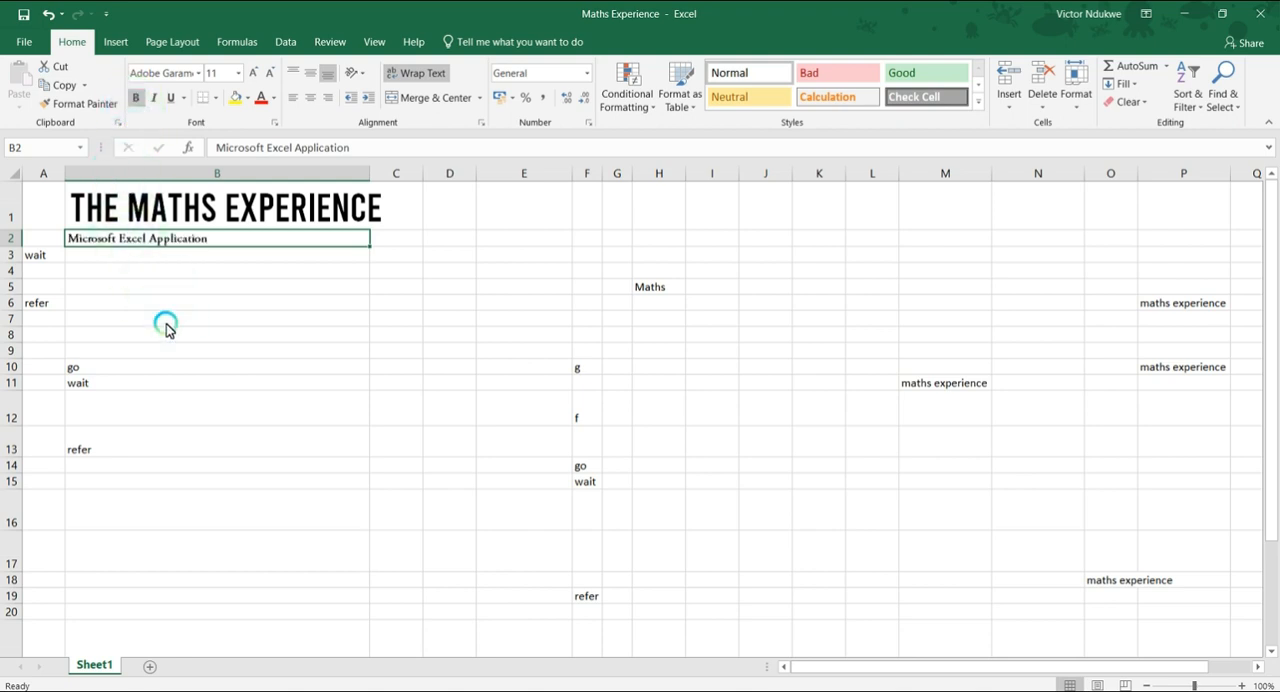
{"action": "left_click", "coordinate": [152, 100]}
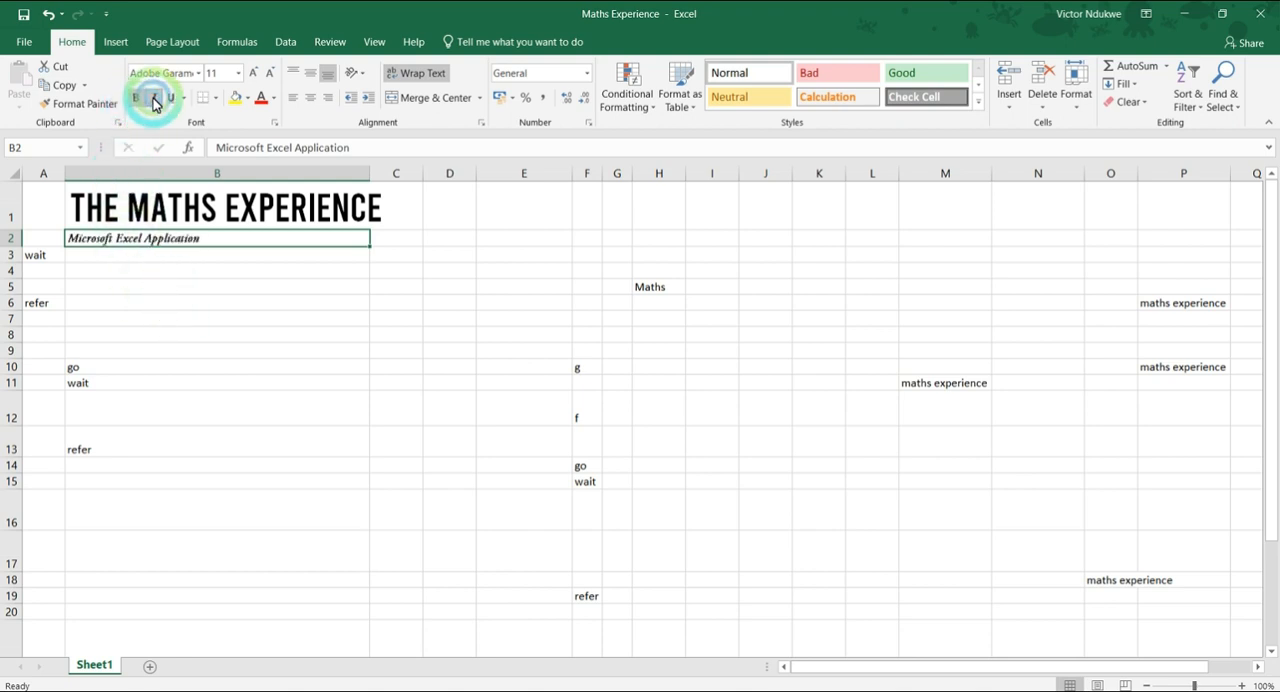
{"action": "left_click", "coordinate": [163, 306]}
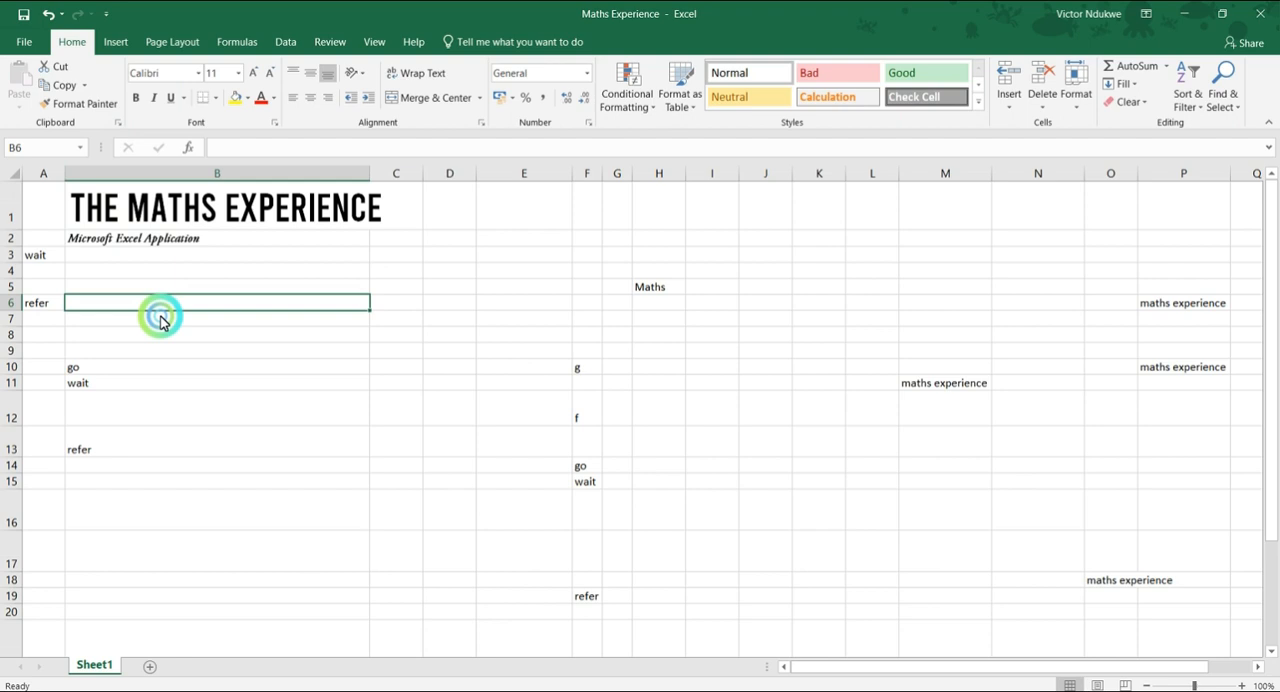
{"action": "left_click", "coordinate": [136, 241]}
{"action": "left_click", "coordinate": [170, 100]}
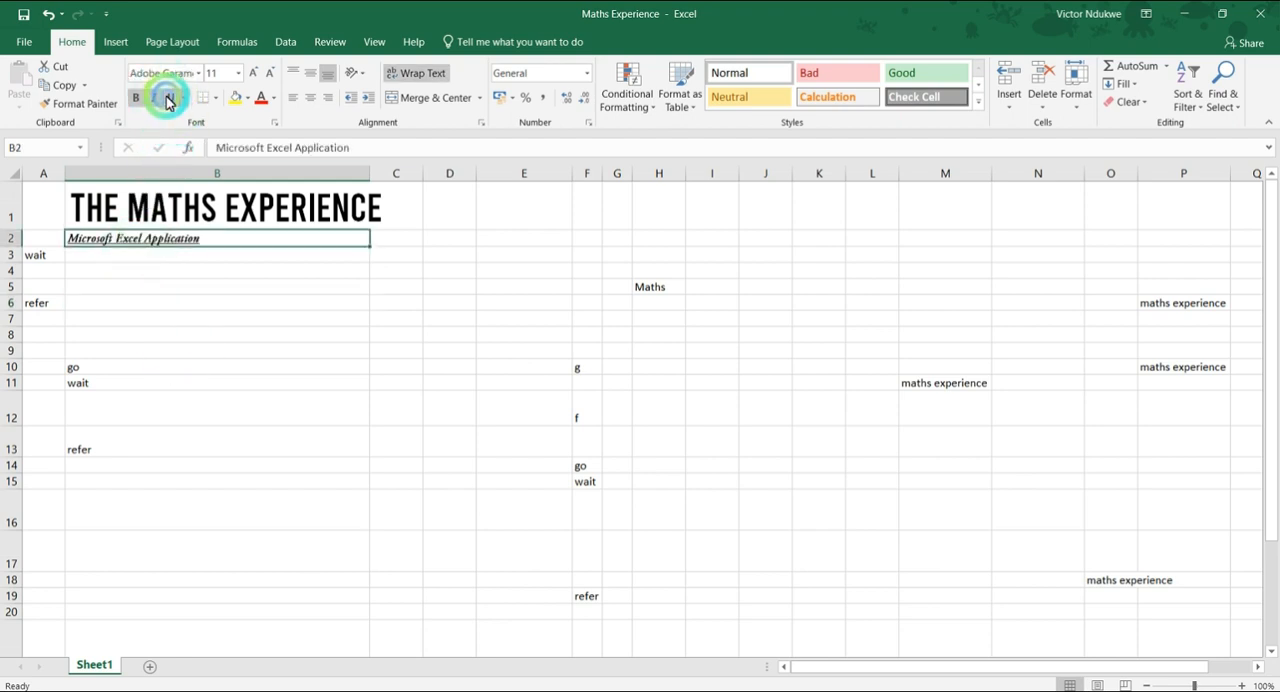
{"action": "left_click", "coordinate": [160, 286]}
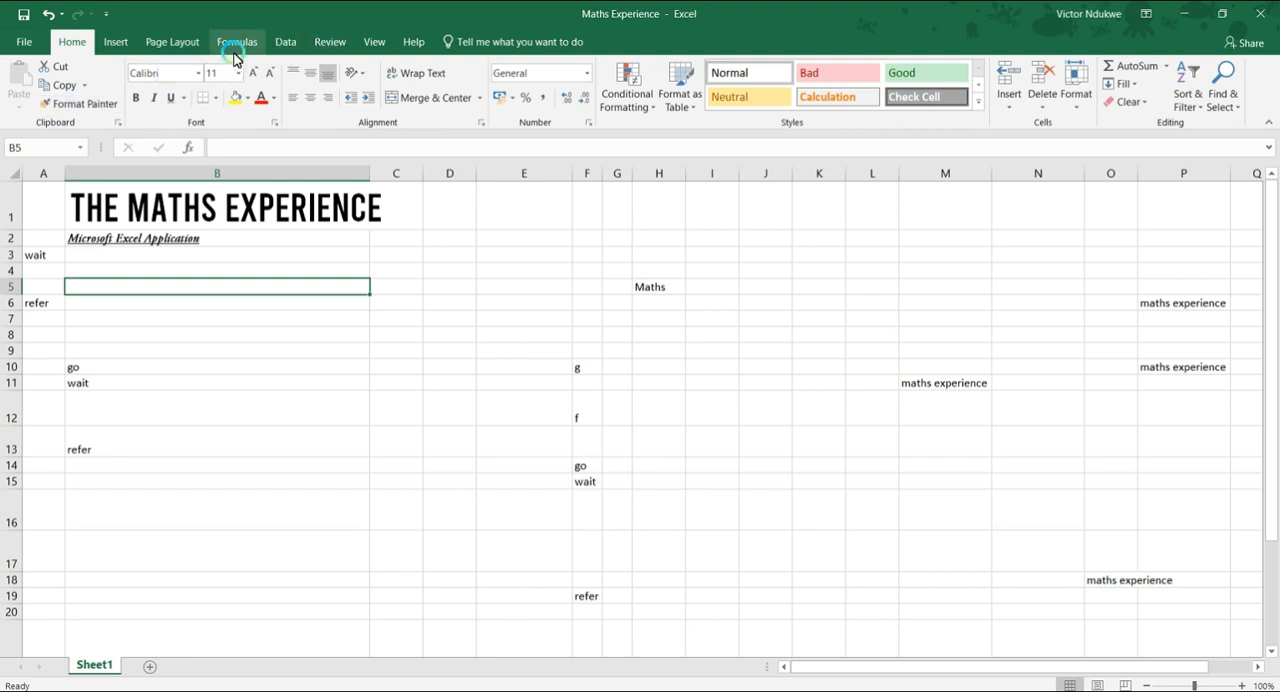
Hide the worksheet's gridlines from view and return to the home formatting commands.
{"action": "left_click", "coordinate": [372, 42]}
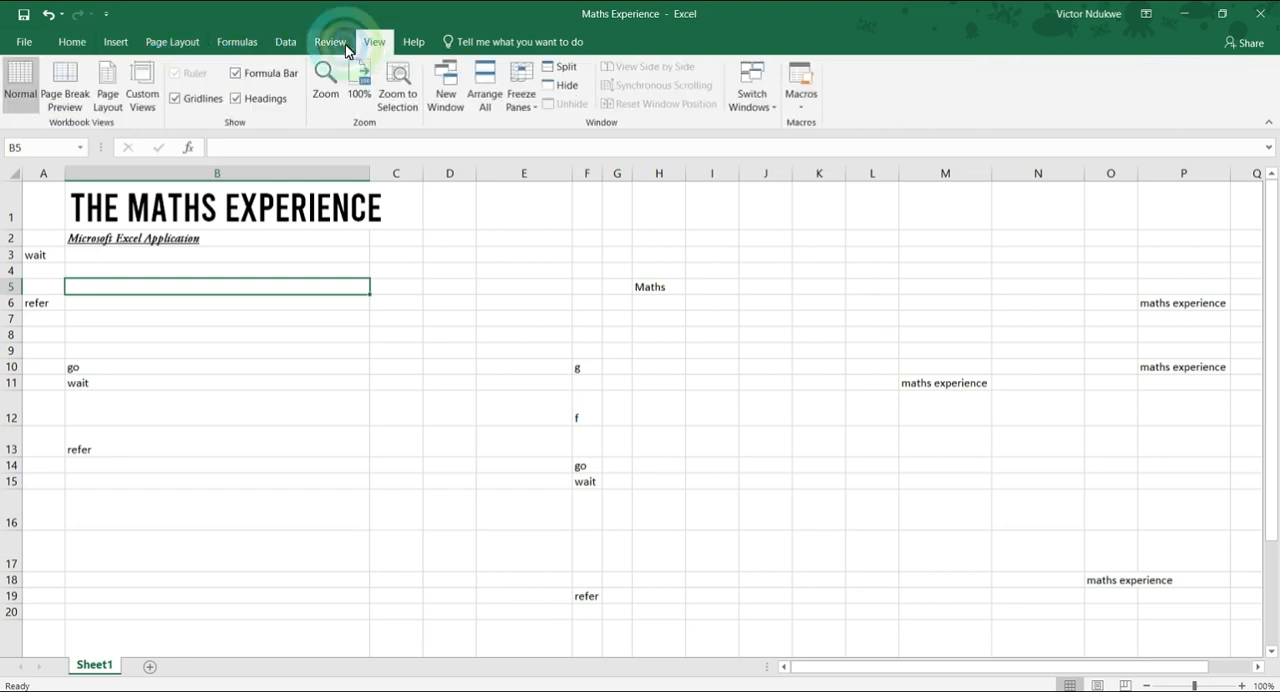
{"action": "left_click", "coordinate": [335, 42]}
{"action": "left_click", "coordinate": [286, 42]}
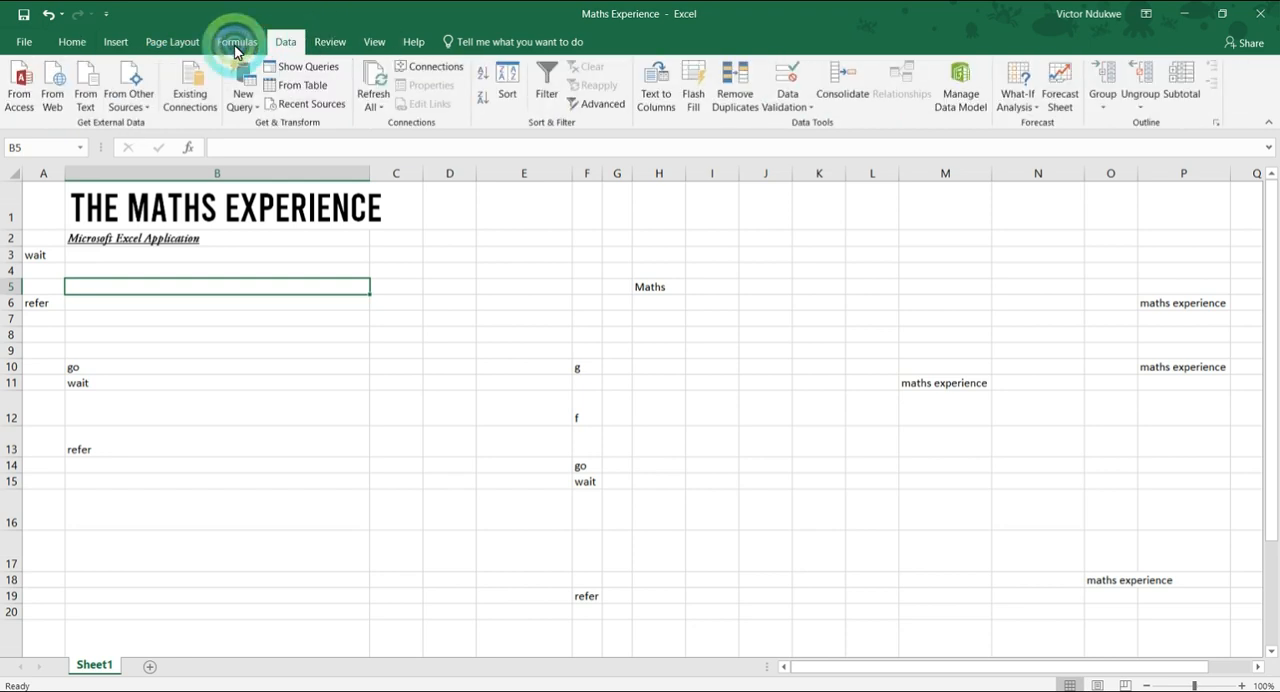
{"action": "left_click", "coordinate": [236, 42]}
{"action": "left_click", "coordinate": [172, 42]}
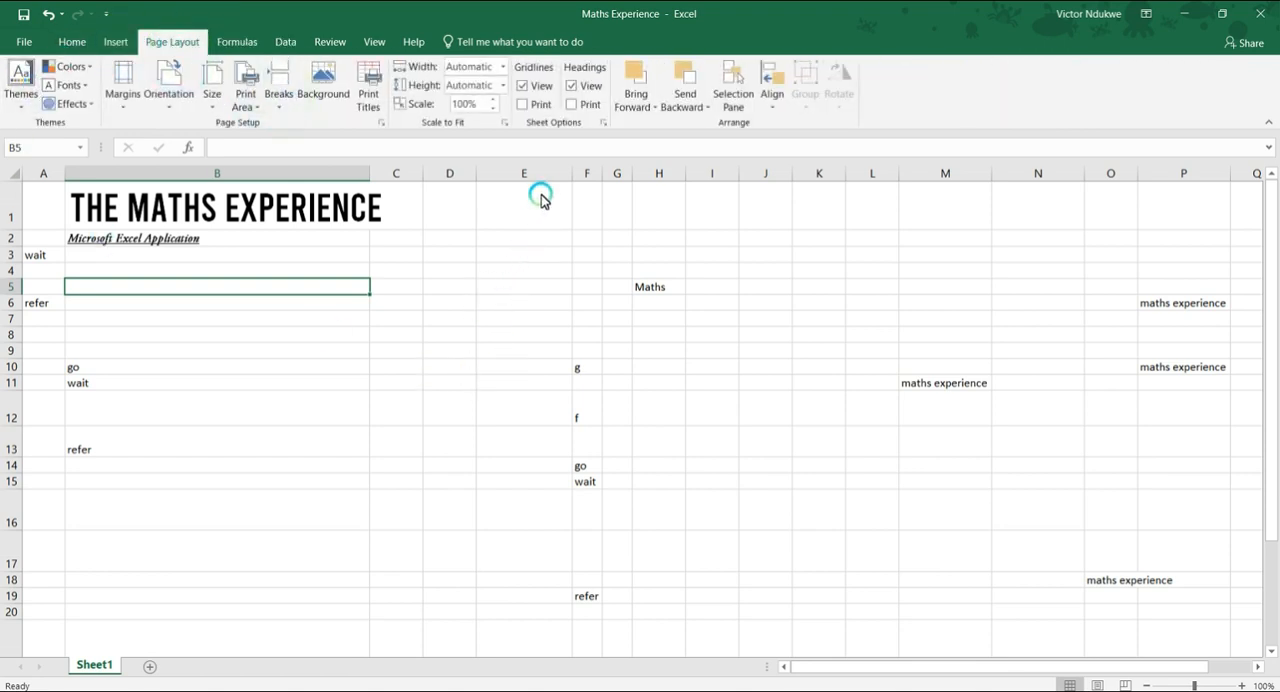
{"action": "left_click", "coordinate": [524, 87]}
{"action": "left_click", "coordinate": [419, 369]}
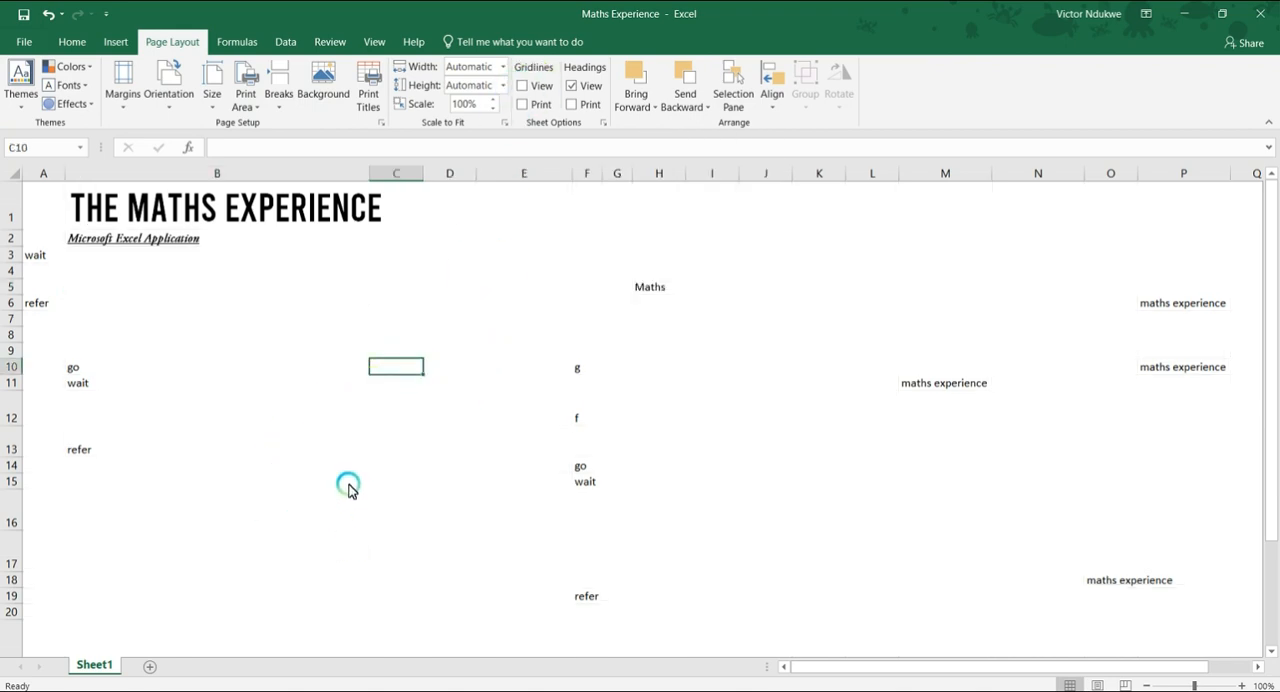
{"action": "left_click", "coordinate": [76, 42]}
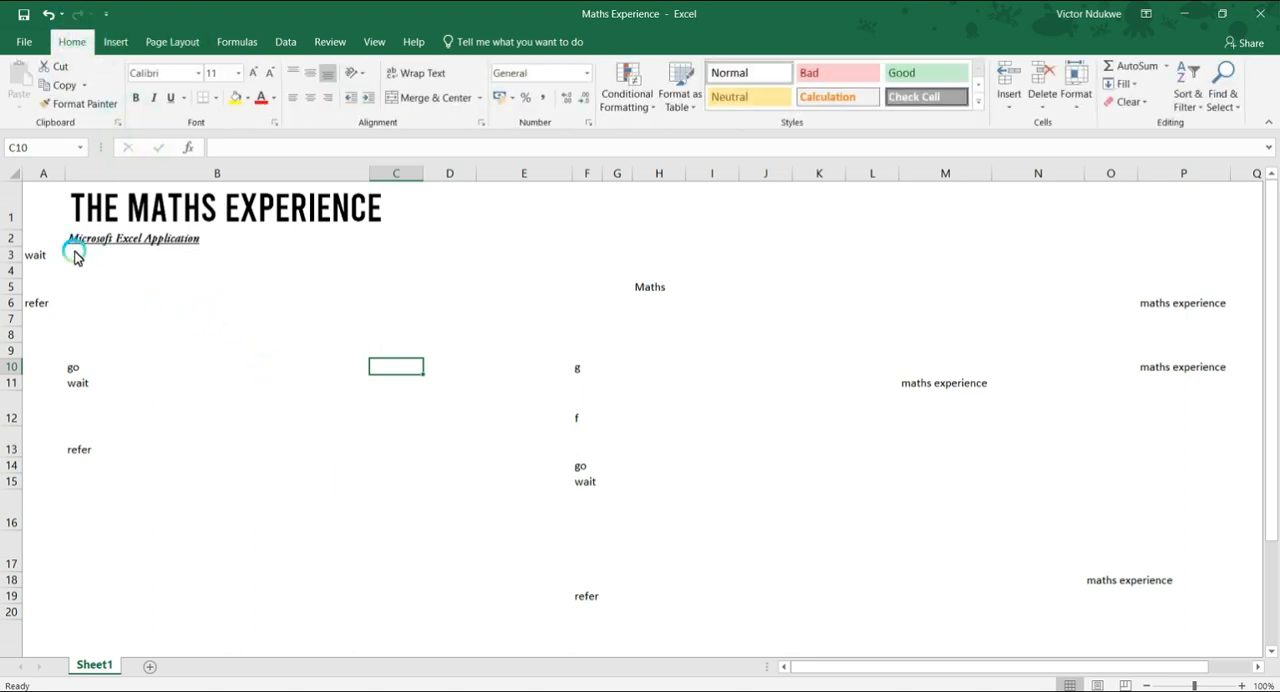
Try to clear the stray text from cell E1 across to column V, and return to cell A1.
{"action": "left_click", "coordinate": [160, 210]}
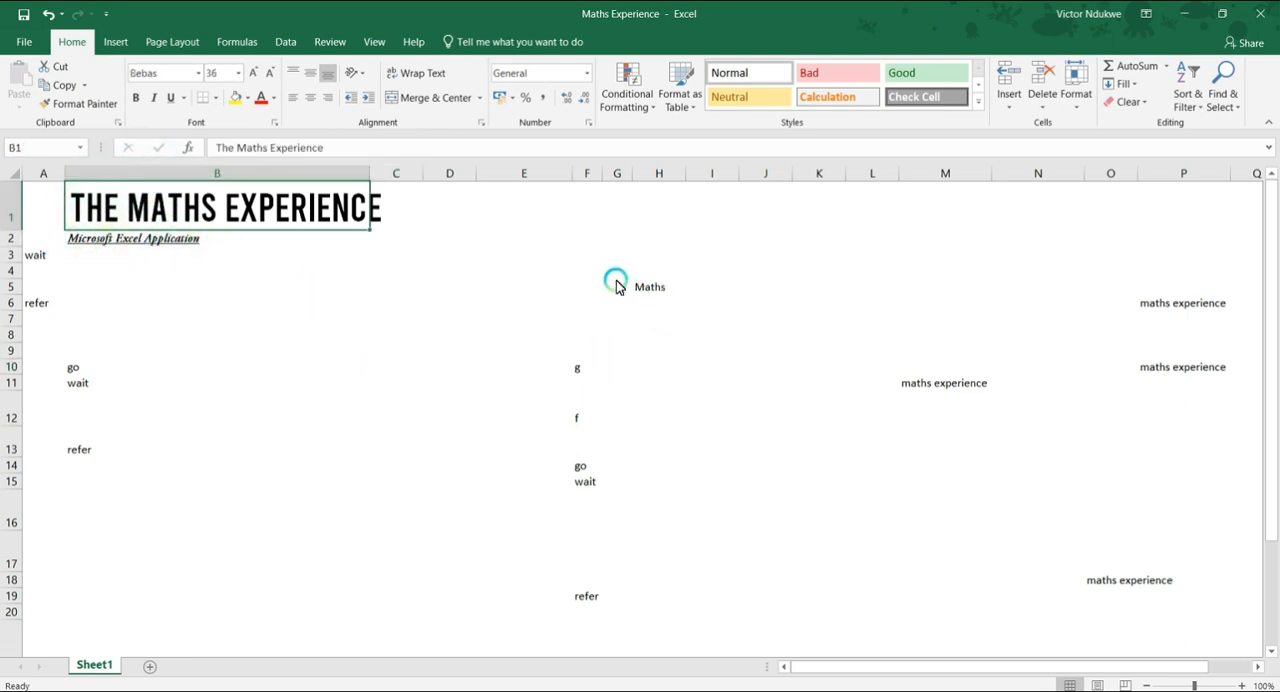
{"action": "left_click_drag", "start_coordinate": [524, 210], "coordinate": [1157, 649]}
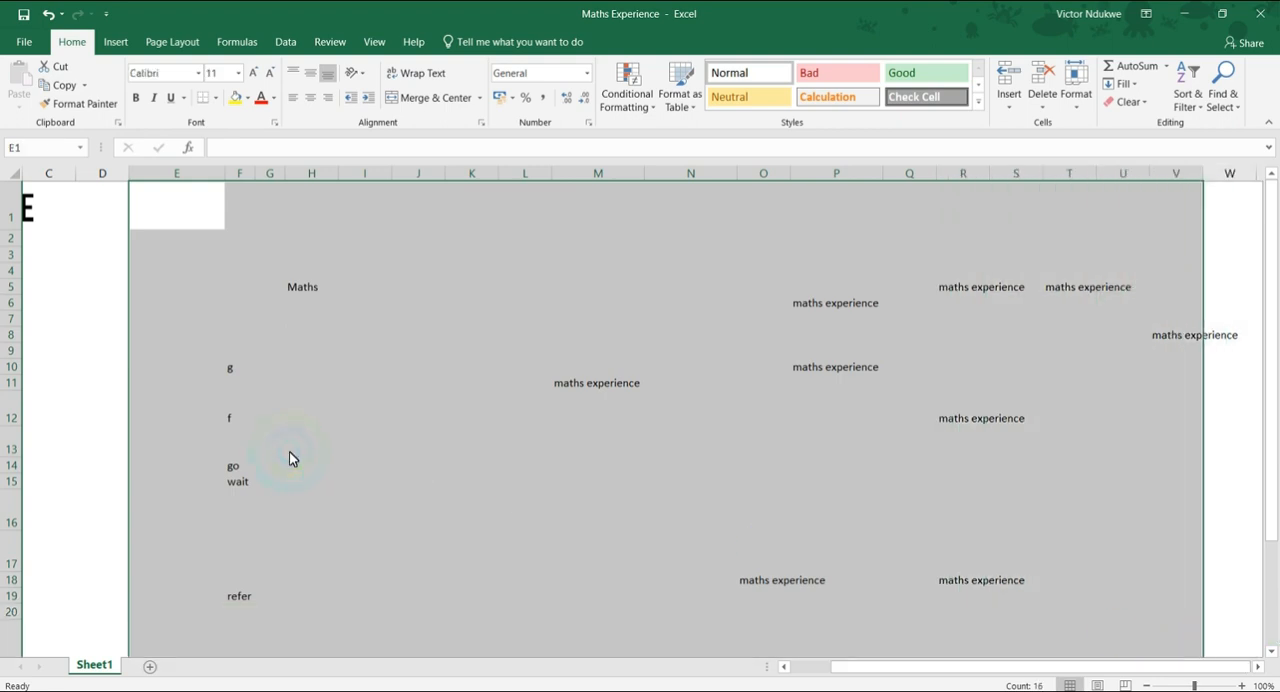
{"action": "key", "text": "Delete"}
{"action": "key", "text": "ctrl+z"}
{"action": "key", "text": "ctrl+Home"}
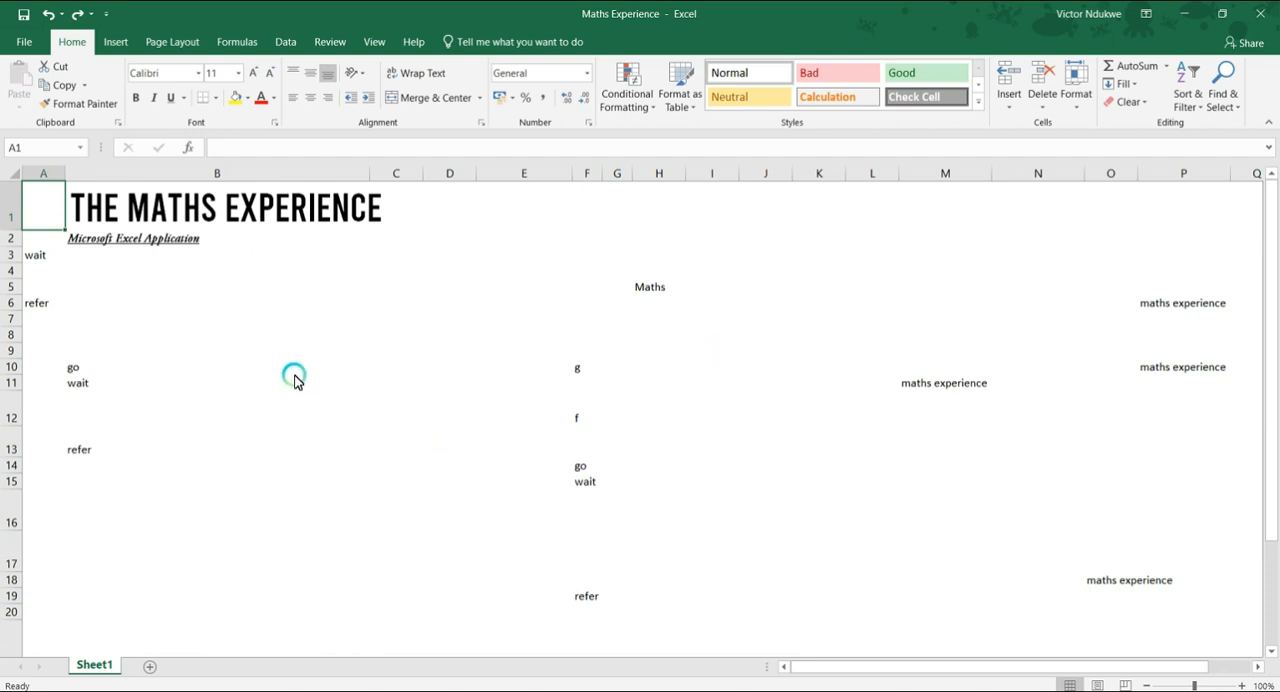
Delete the contents of the range A3:B16 below the subtitle.
{"action": "left_click", "coordinate": [103, 287]}
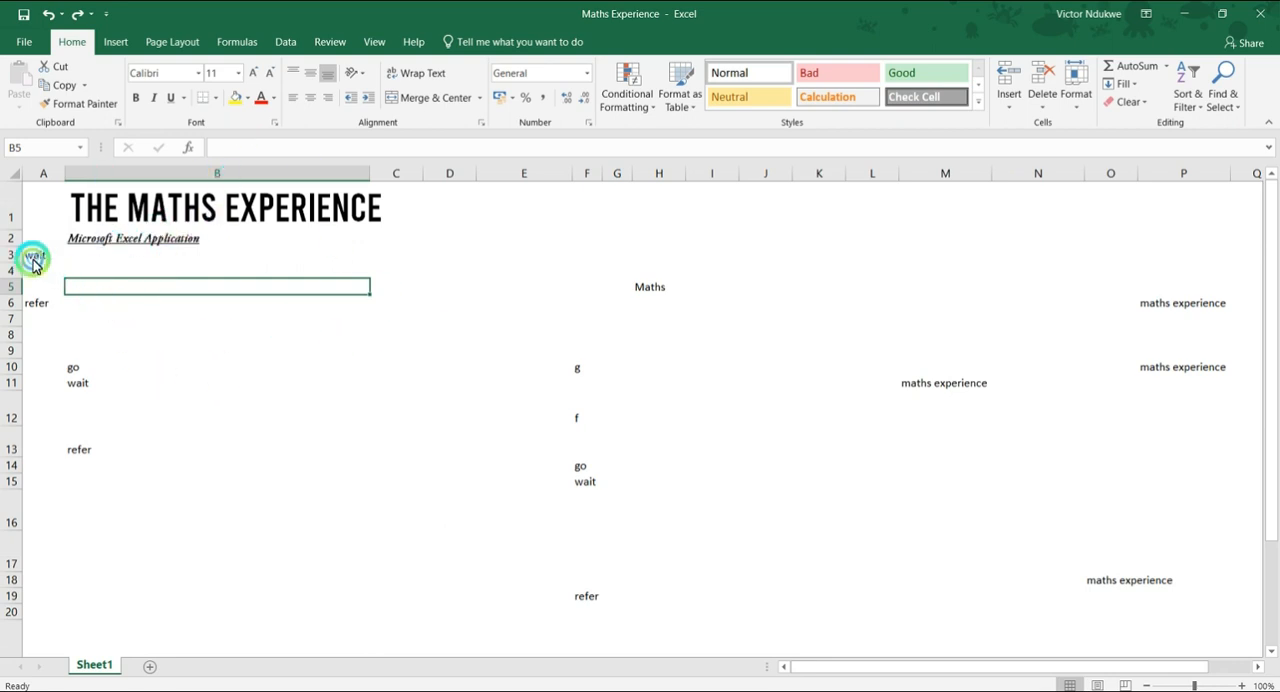
{"action": "left_click_drag", "start_coordinate": [31, 257], "coordinate": [112, 487]}
{"action": "key", "text": "Delete"}
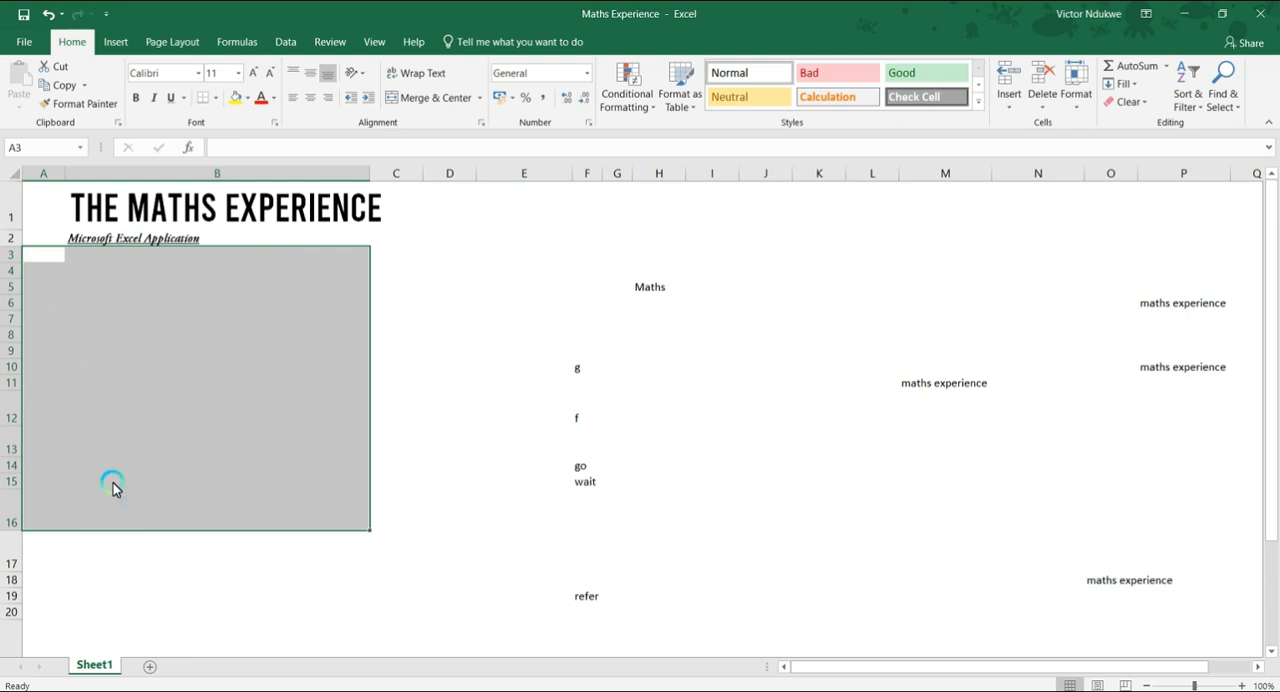
{"action": "left_click", "coordinate": [171, 420]}
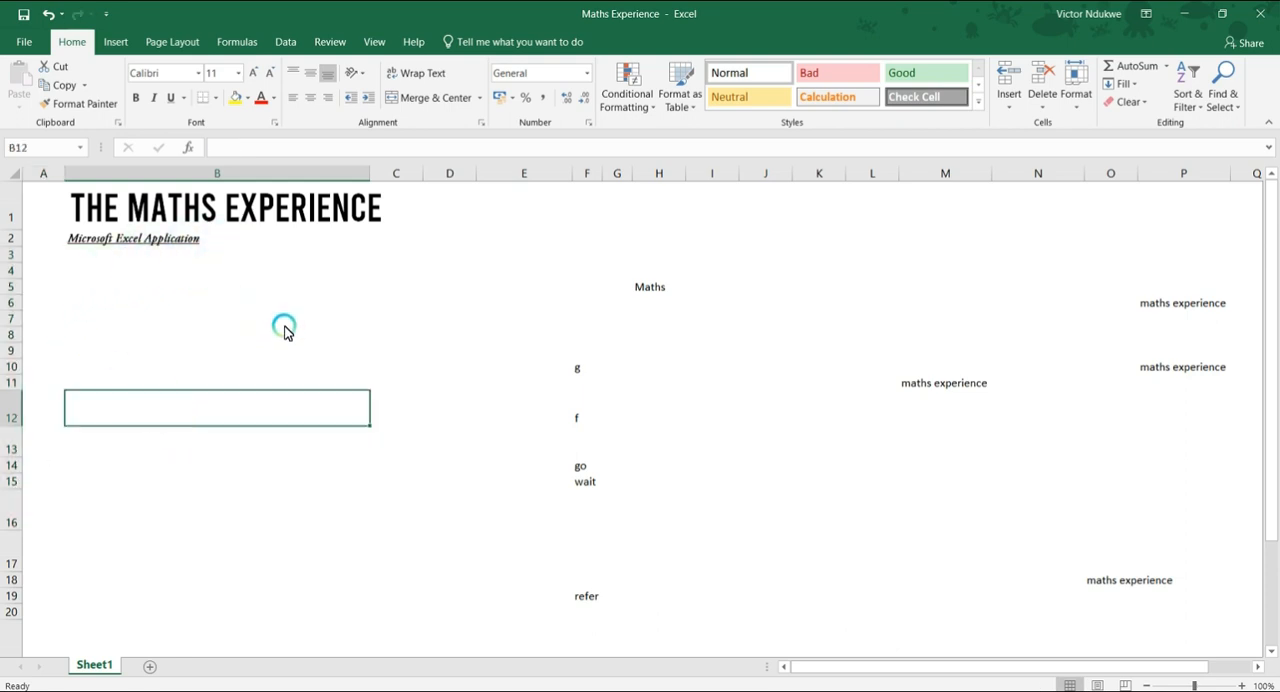
{"action": "left_click", "coordinate": [30, 255]}
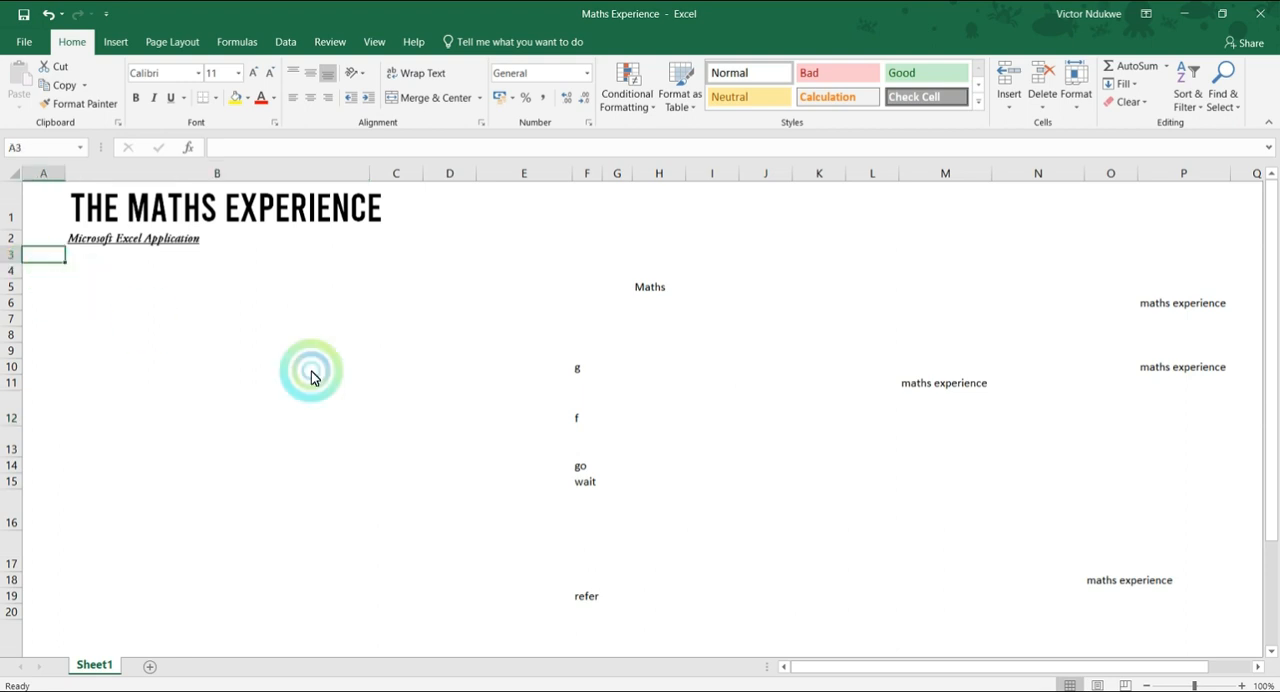
Change the font color of the title "The Maths Experience" in cell B1 to the theme blue.
{"action": "left_click", "coordinate": [175, 215]}
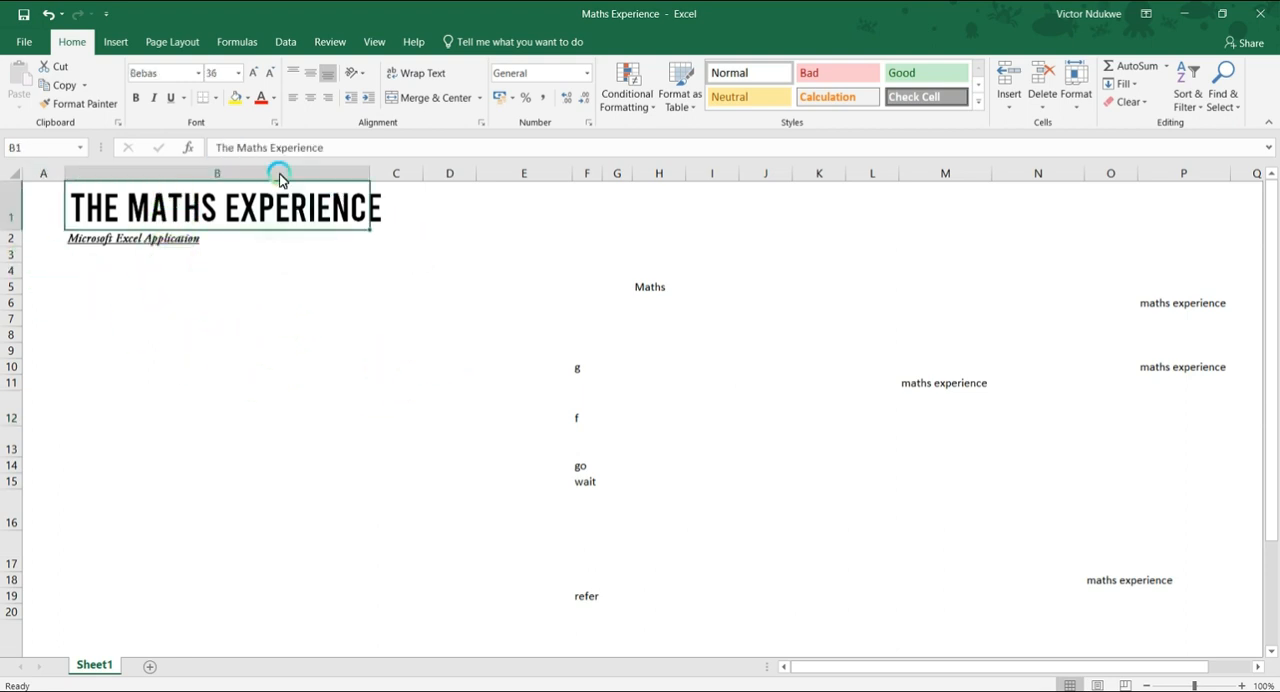
{"action": "left_click", "coordinate": [273, 99]}
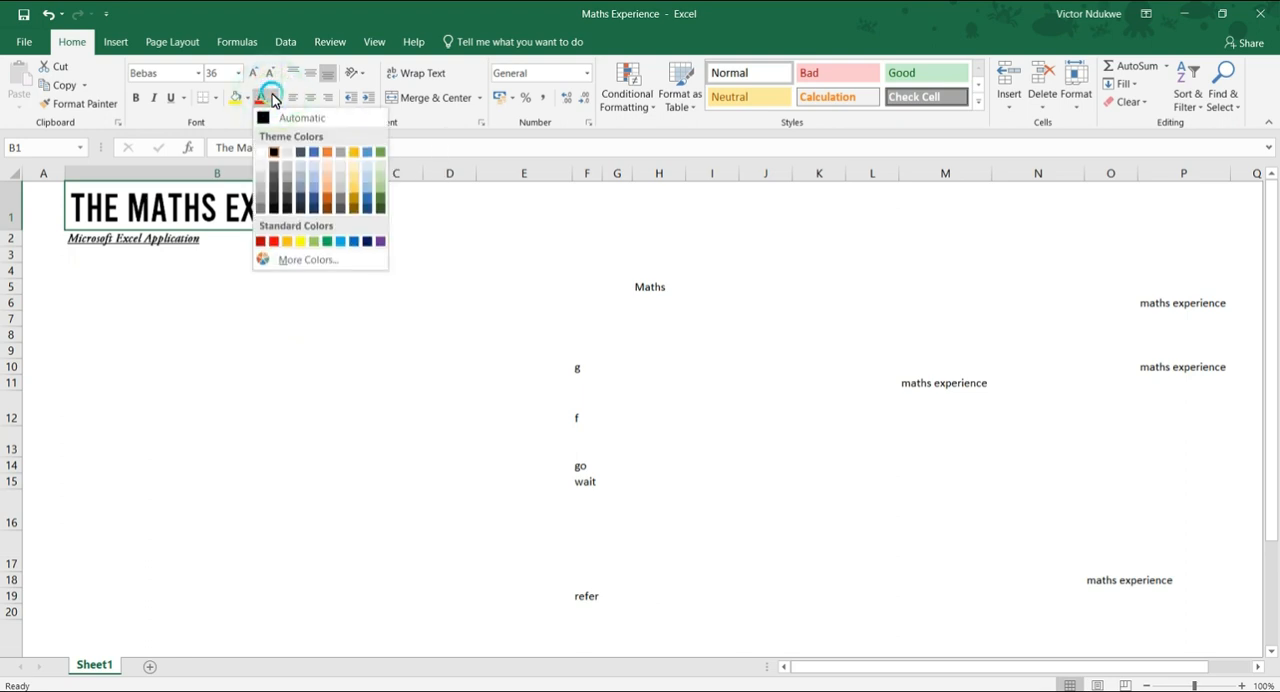
{"action": "left_click", "coordinate": [312, 152]}
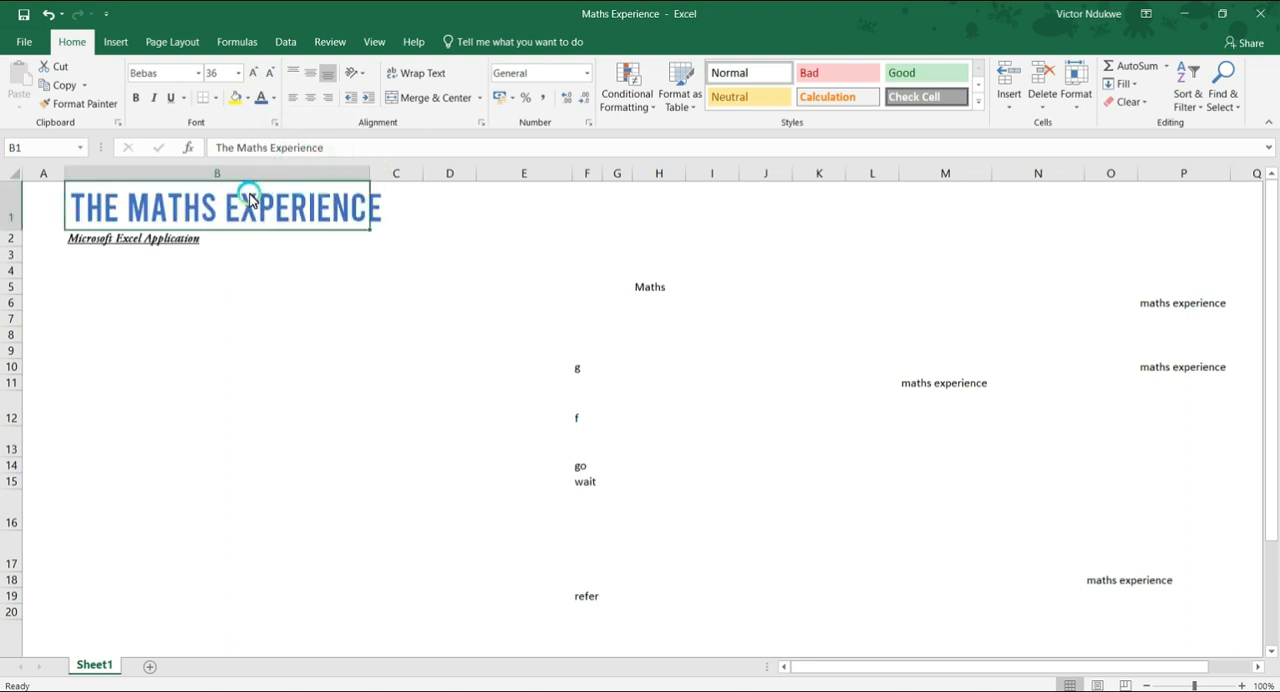
Change the font color of the subtitle "Microsoft Excel Application" in cell B2 to standard red.
{"action": "left_click", "coordinate": [138, 249]}
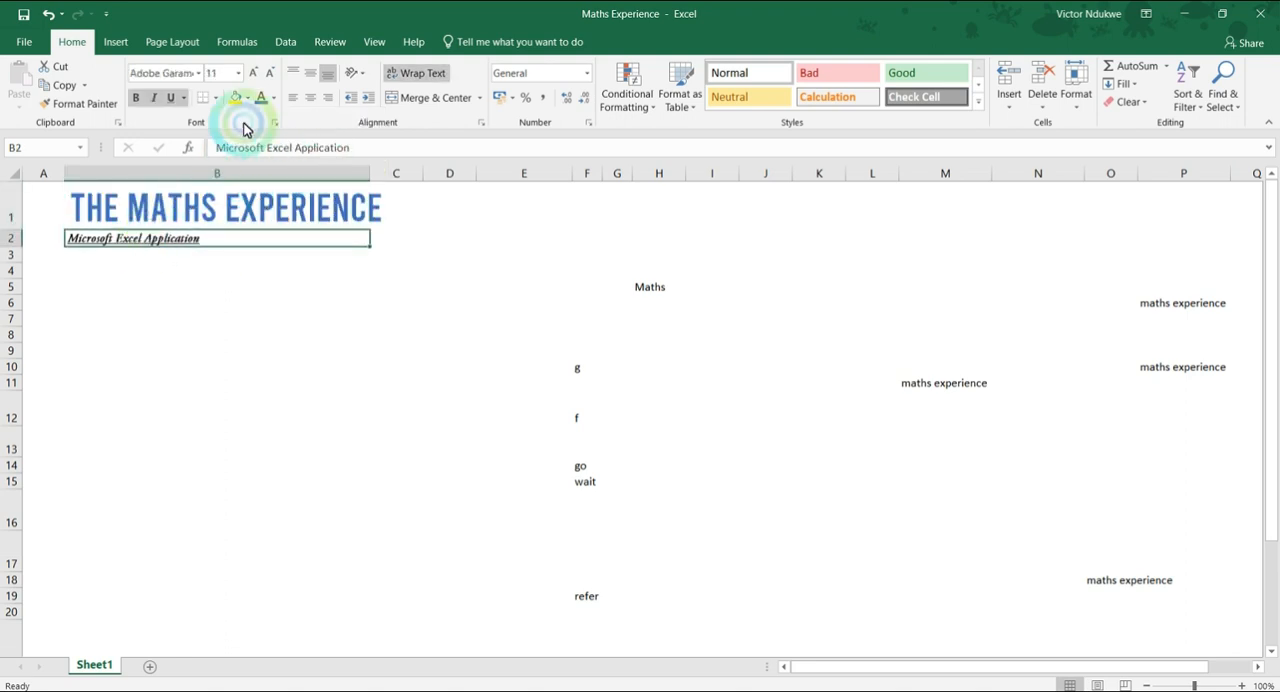
{"action": "left_click", "coordinate": [274, 100]}
{"action": "left_click", "coordinate": [266, 242]}
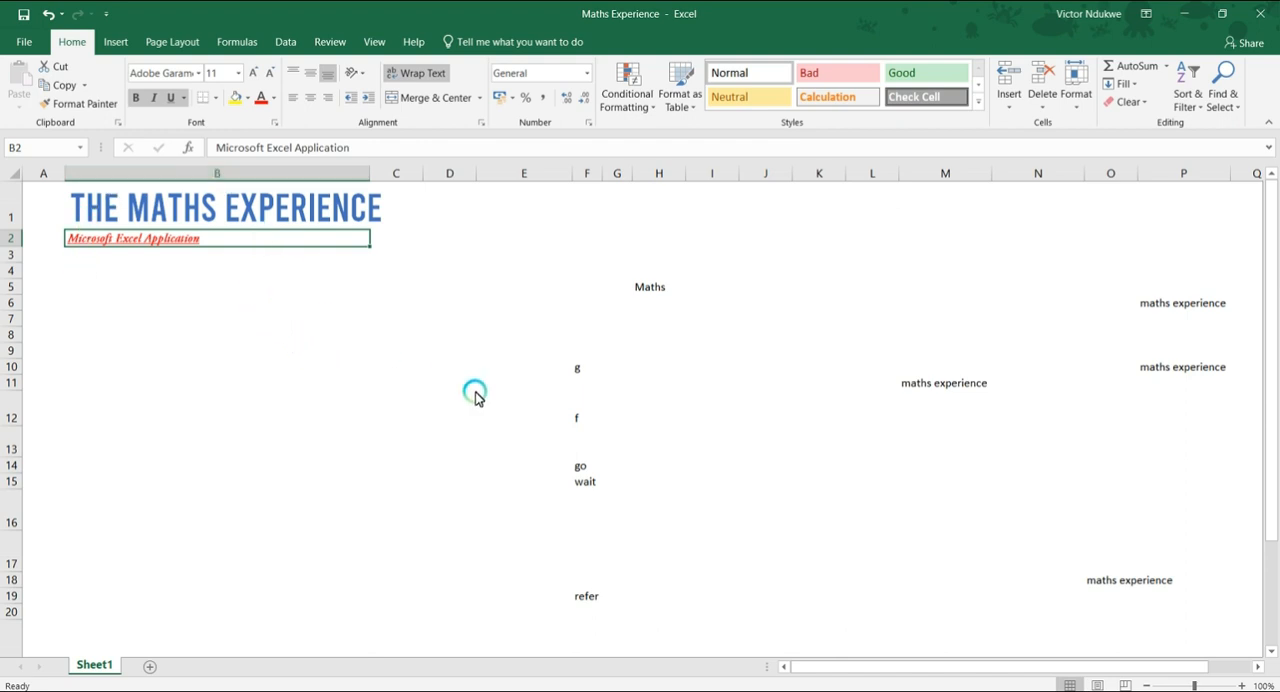
Fill cell H5, which holds the text "Maths", with standard yellow.
{"action": "left_click", "coordinate": [645, 289]}
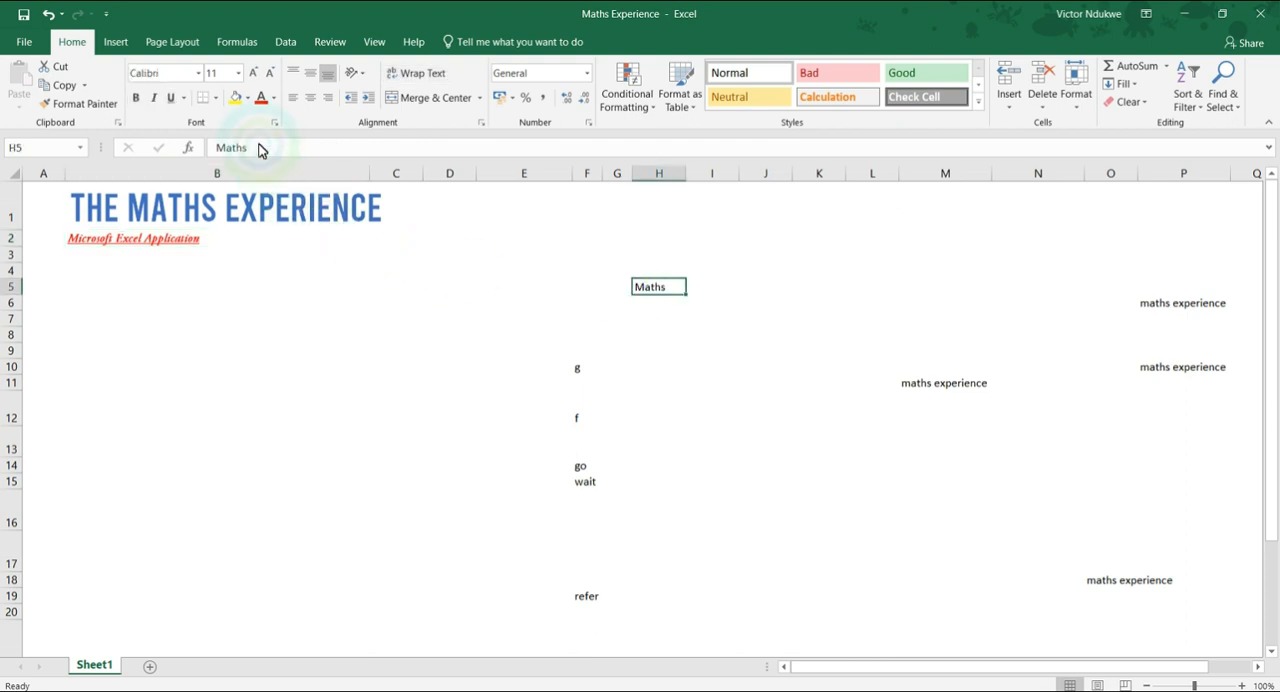
{"action": "left_click", "coordinate": [247, 98]}
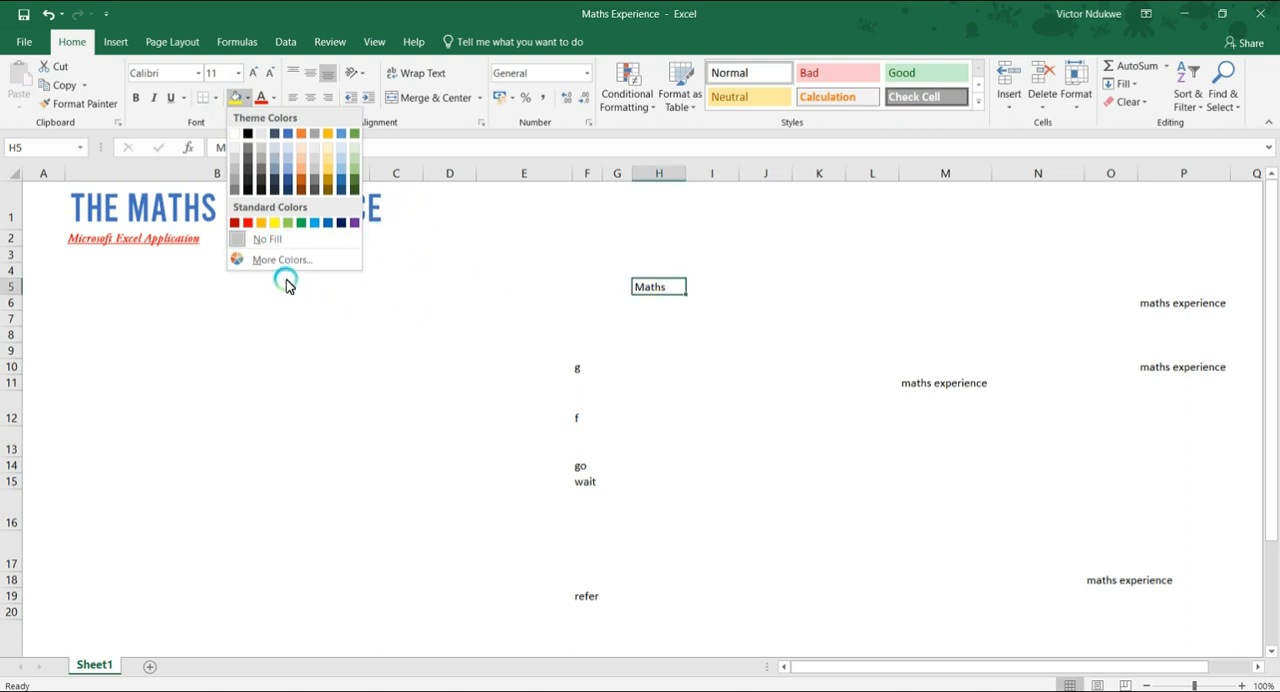
{"action": "left_click", "coordinate": [273, 223]}
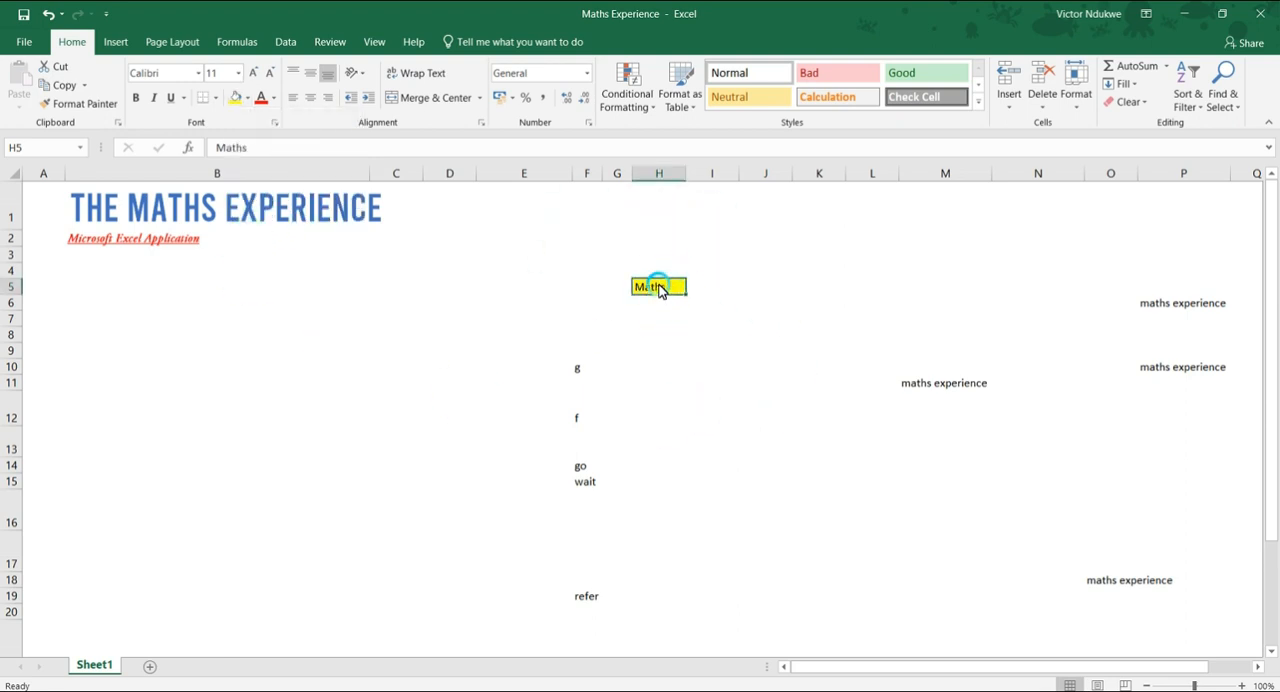
{"action": "left_click", "coordinate": [641, 337]}
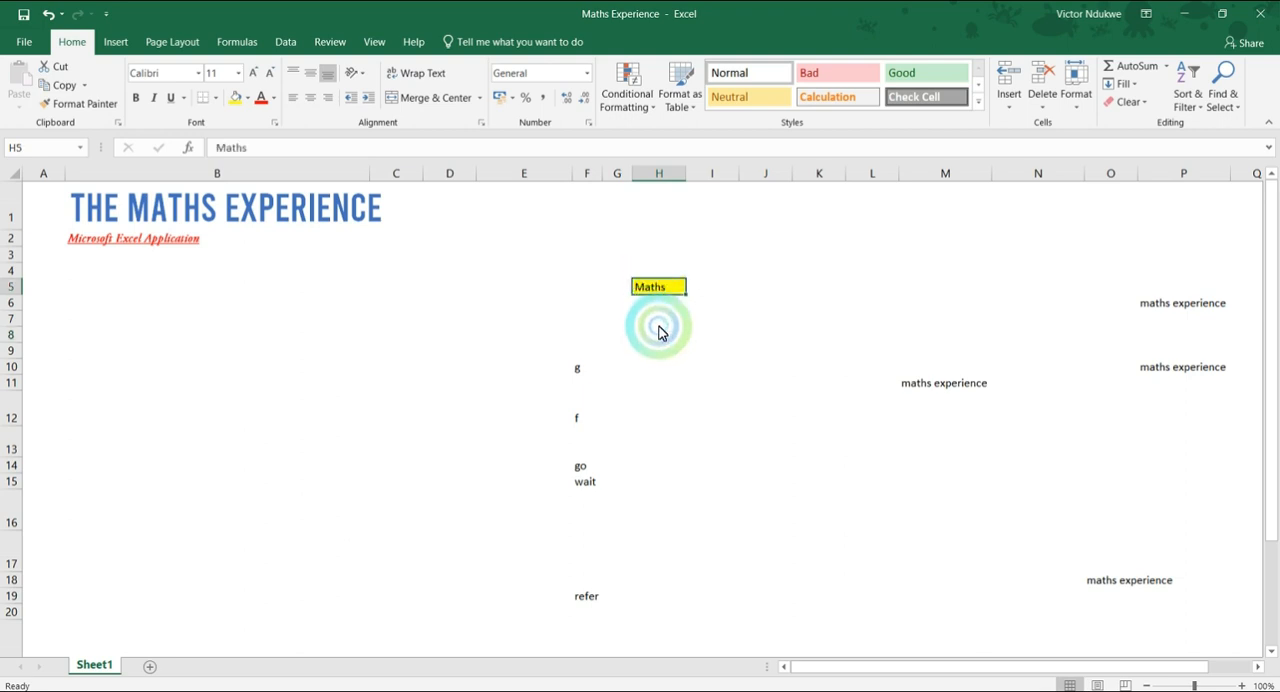
{"action": "left_click", "coordinate": [657, 320]}
{"action": "left_click", "coordinate": [652, 290]}
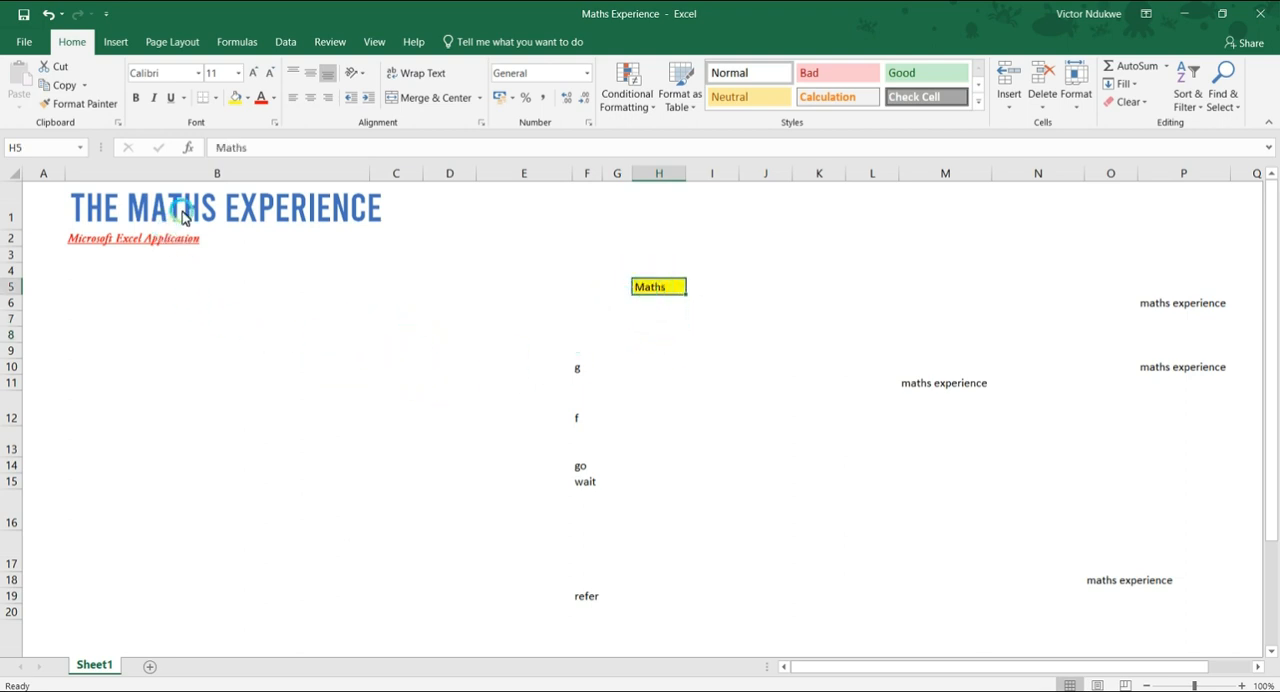
Fill the subtitle cell B2 with Gold, Accent 4, Lighter 40%.
{"action": "left_click", "coordinate": [155, 243]}
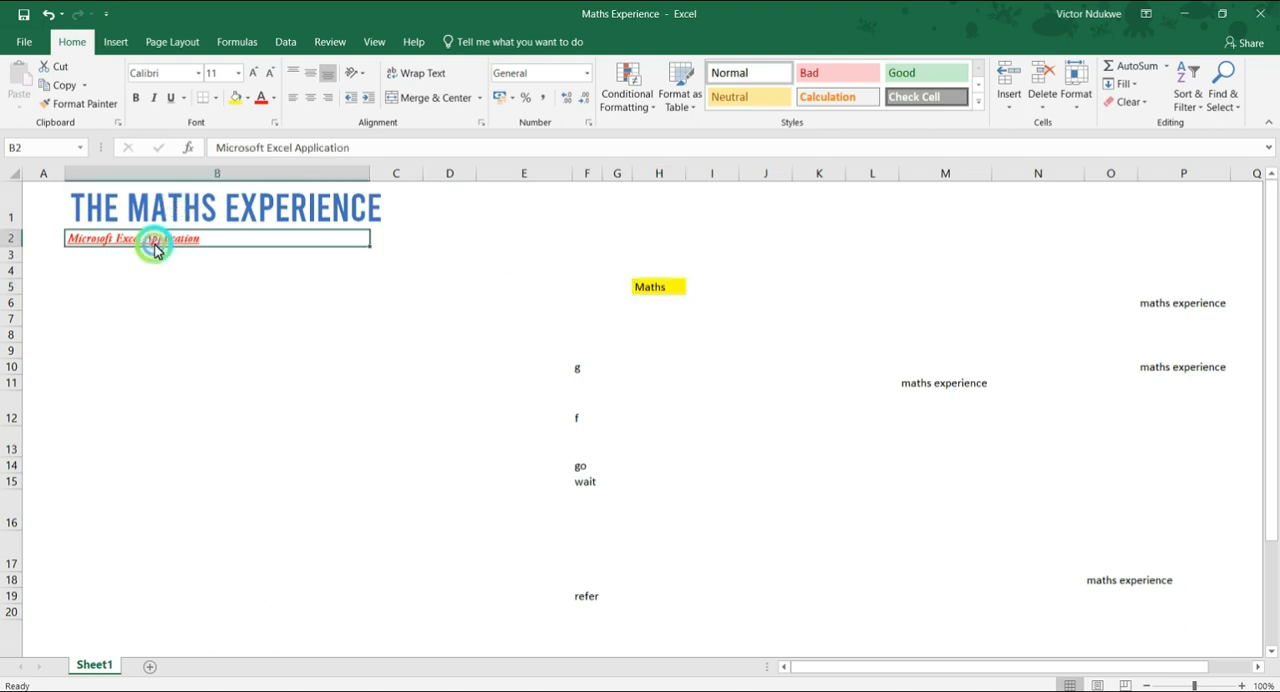
{"action": "left_click", "coordinate": [250, 104]}
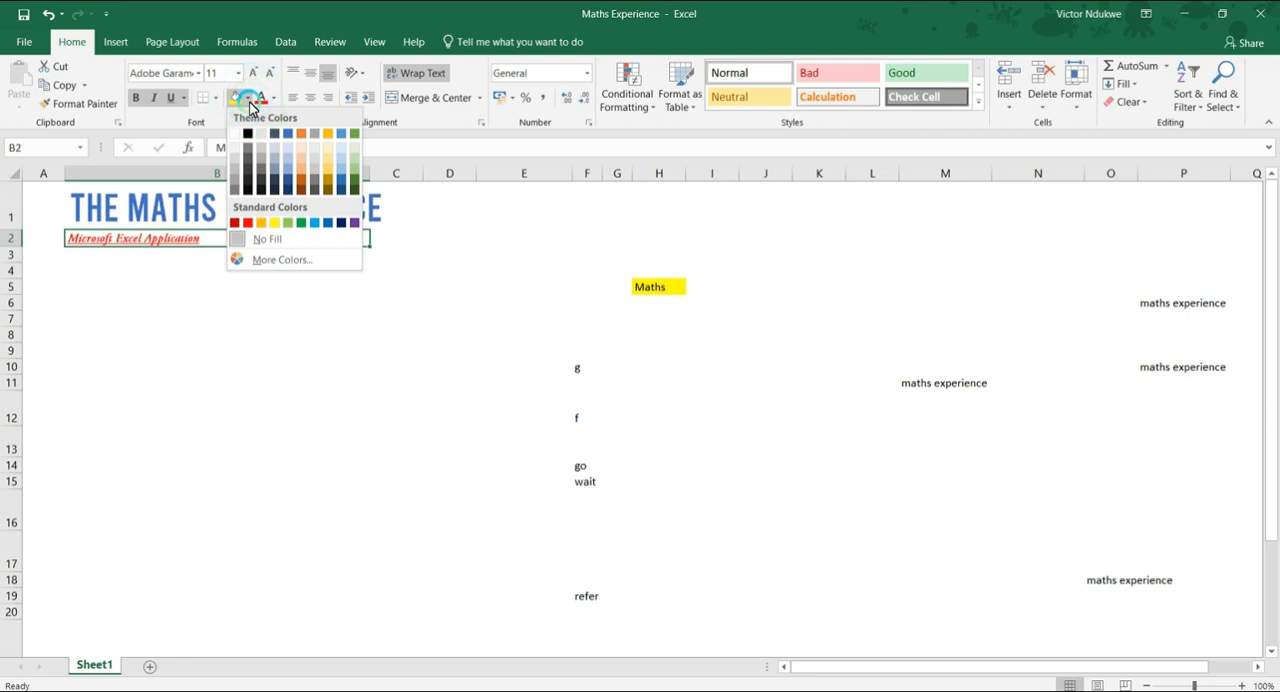
{"action": "left_click", "coordinate": [327, 178]}
{"action": "left_click", "coordinate": [271, 308]}
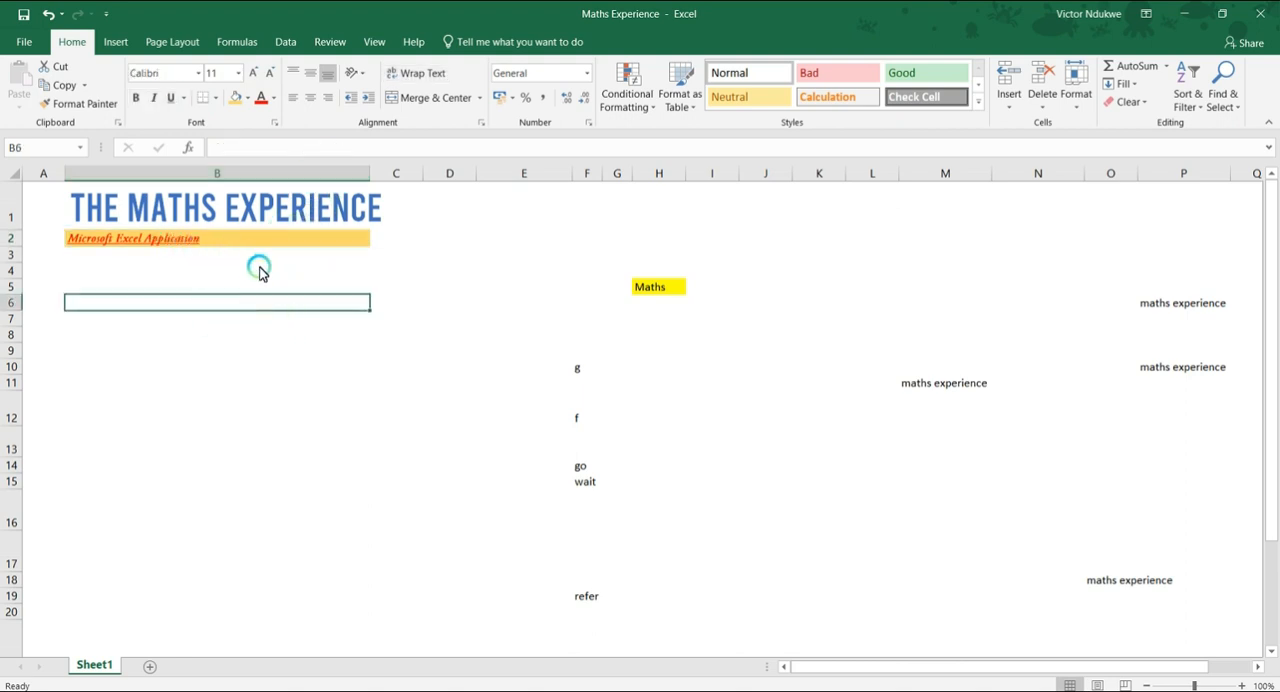
Apply All Borders to the title cell B1.
{"action": "left_click", "coordinate": [230, 216]}
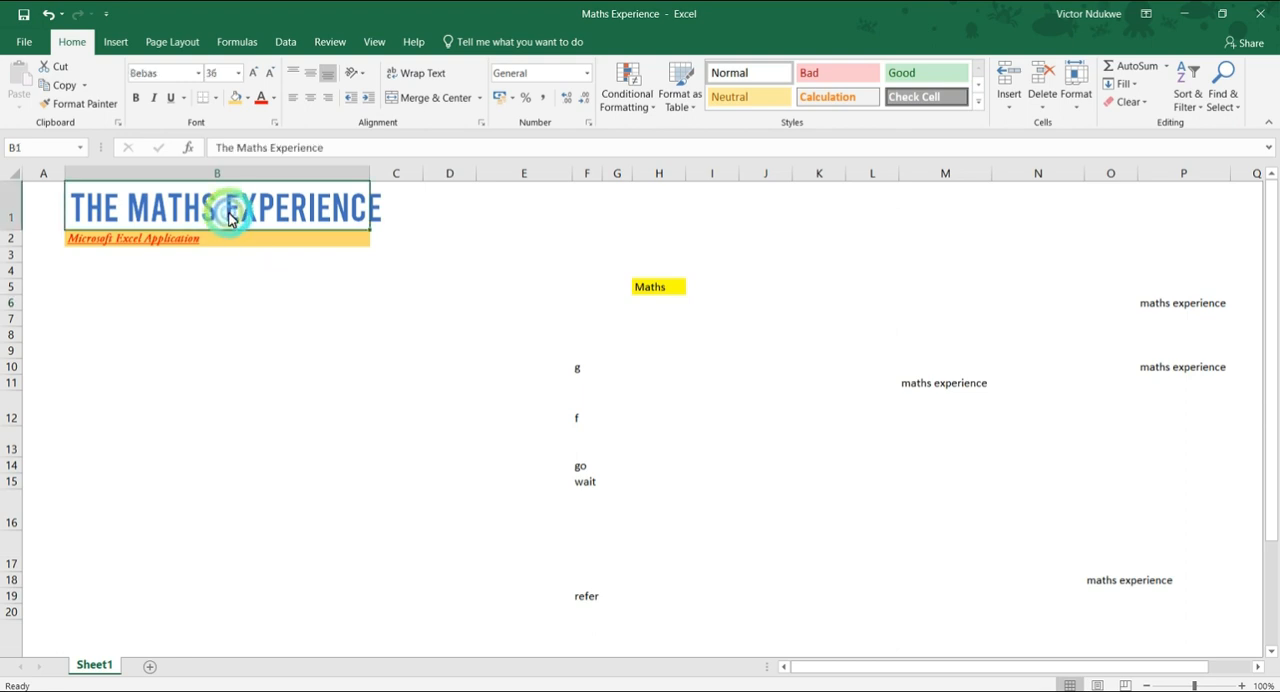
{"action": "left_click", "coordinate": [216, 100]}
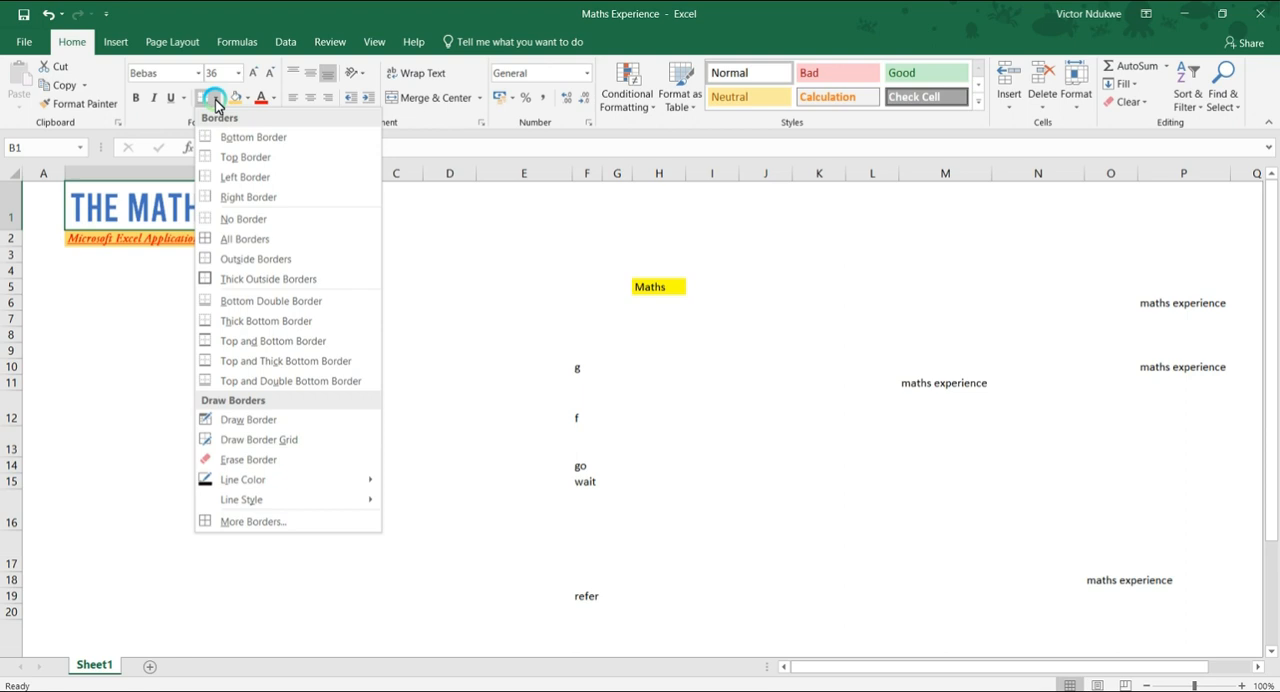
{"action": "left_click", "coordinate": [237, 242]}
{"action": "left_click", "coordinate": [237, 316]}
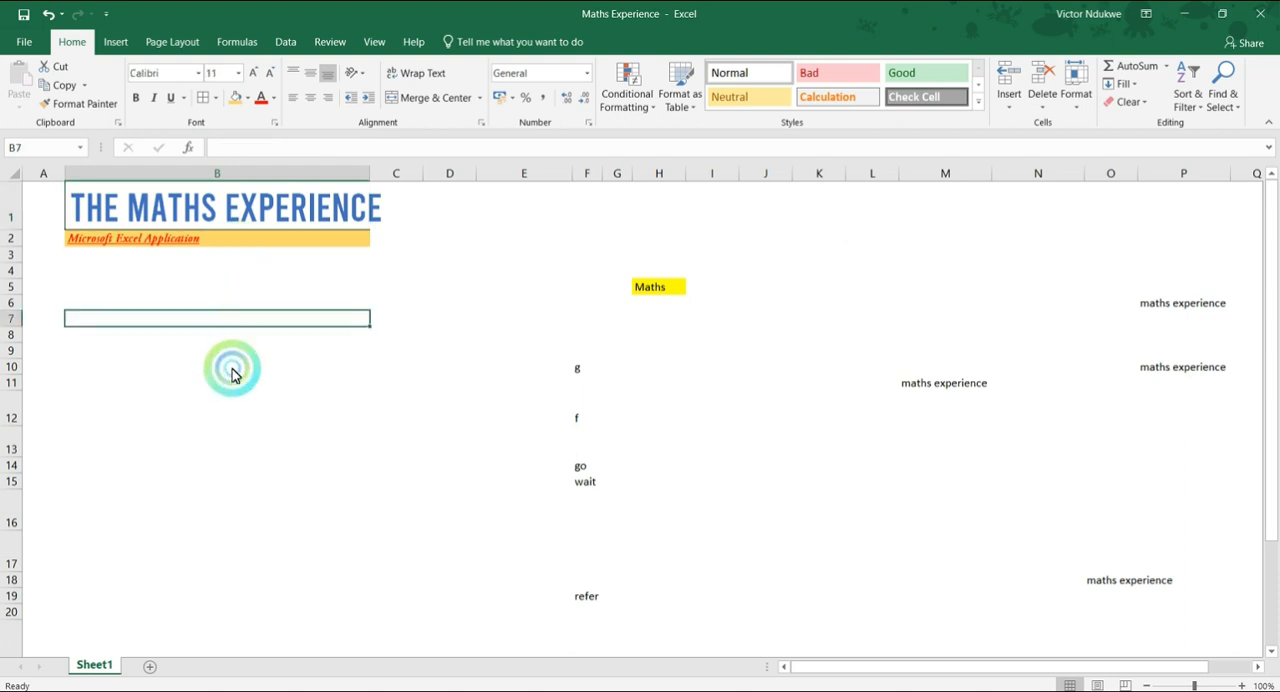
Autofit column B so that its width fits the whole title in cell B1.
{"action": "left_click", "coordinate": [265, 219]}
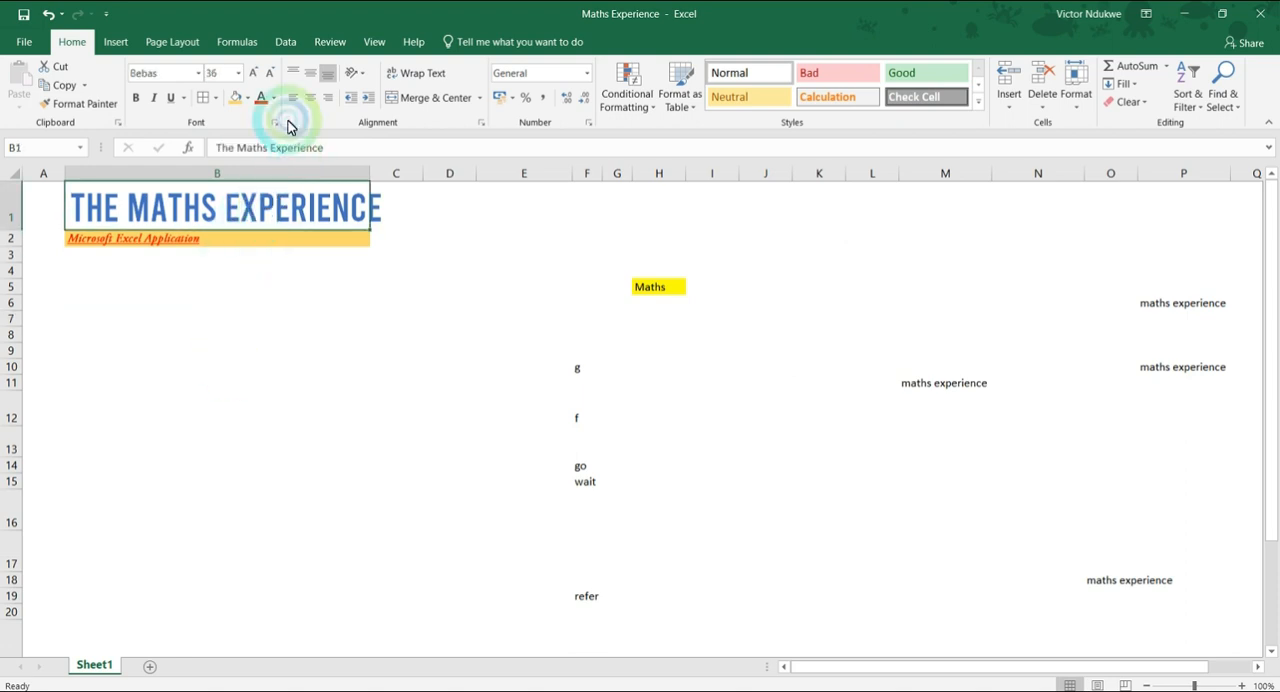
{"action": "double_click", "coordinate": [369, 177]}
{"action": "left_click", "coordinate": [309, 320]}
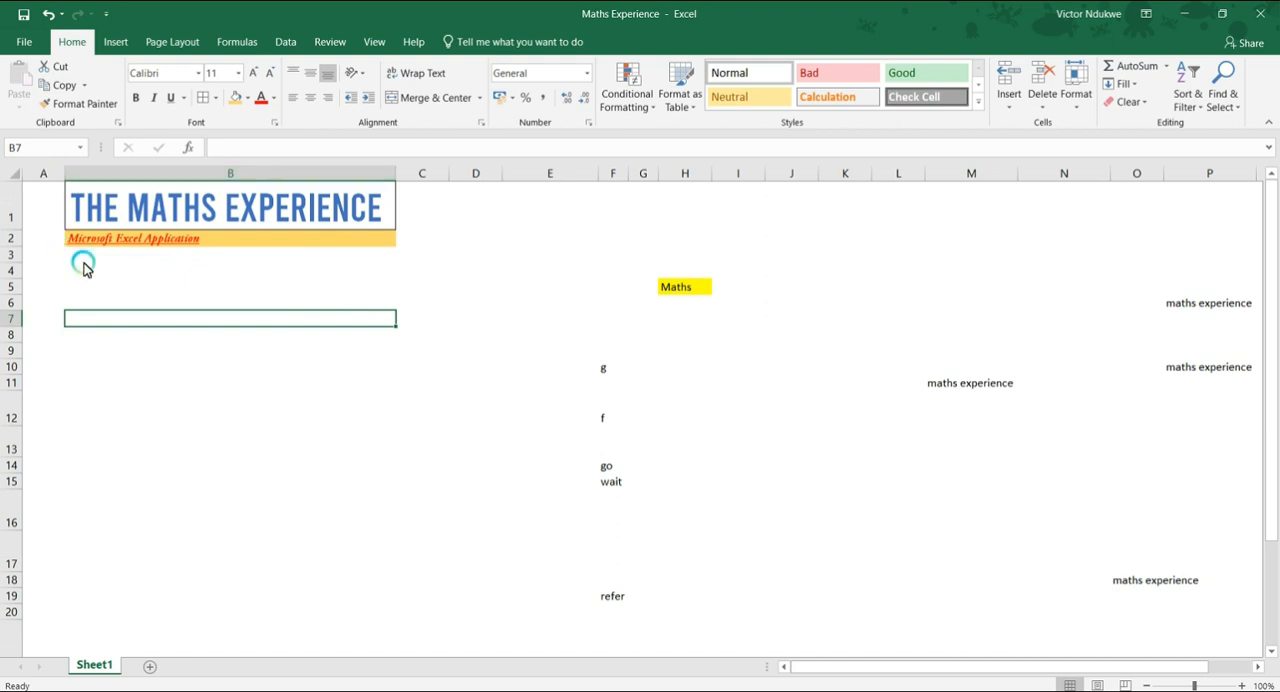
Apply Thick Outside Borders to the title cell B1.
{"action": "left_click", "coordinate": [246, 220]}
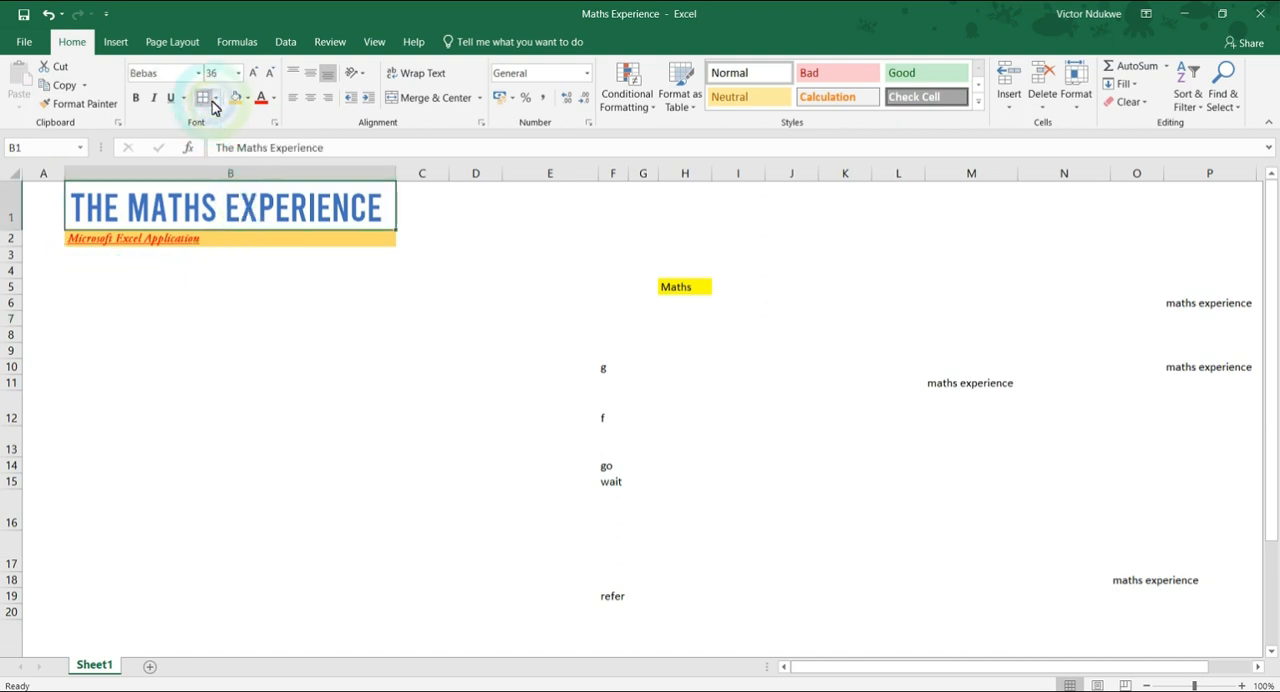
{"action": "left_click", "coordinate": [215, 98]}
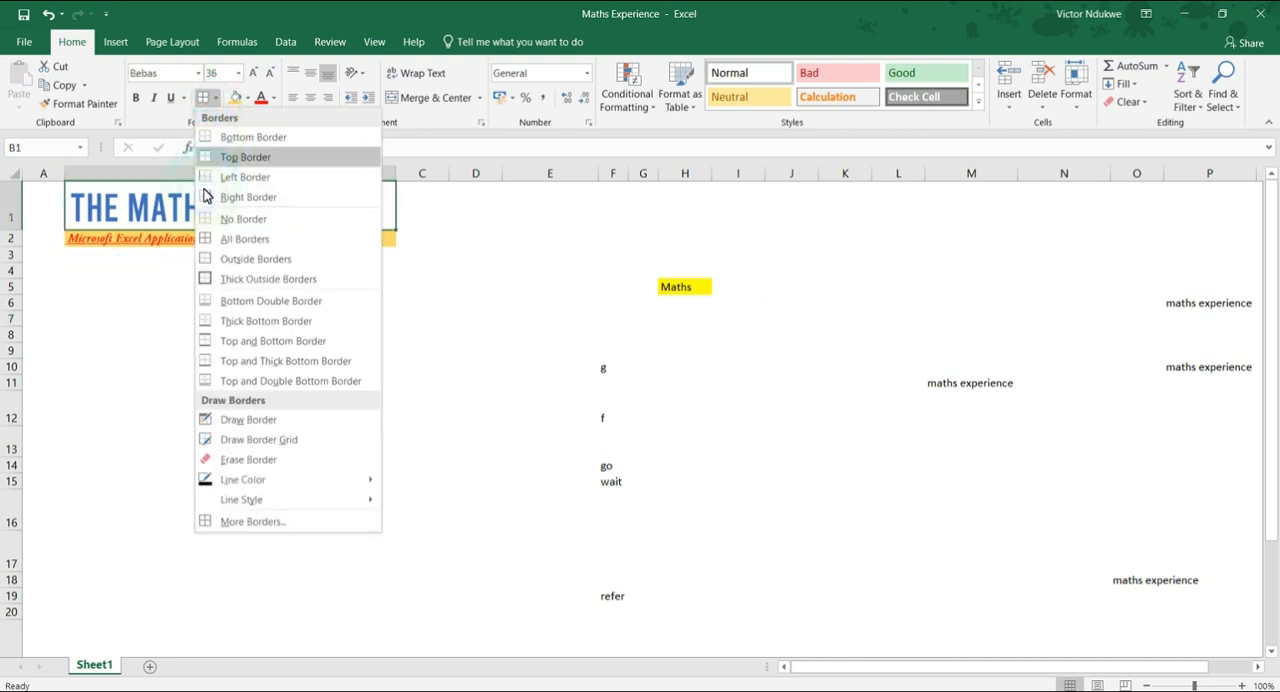
{"action": "left_click", "coordinate": [234, 281]}
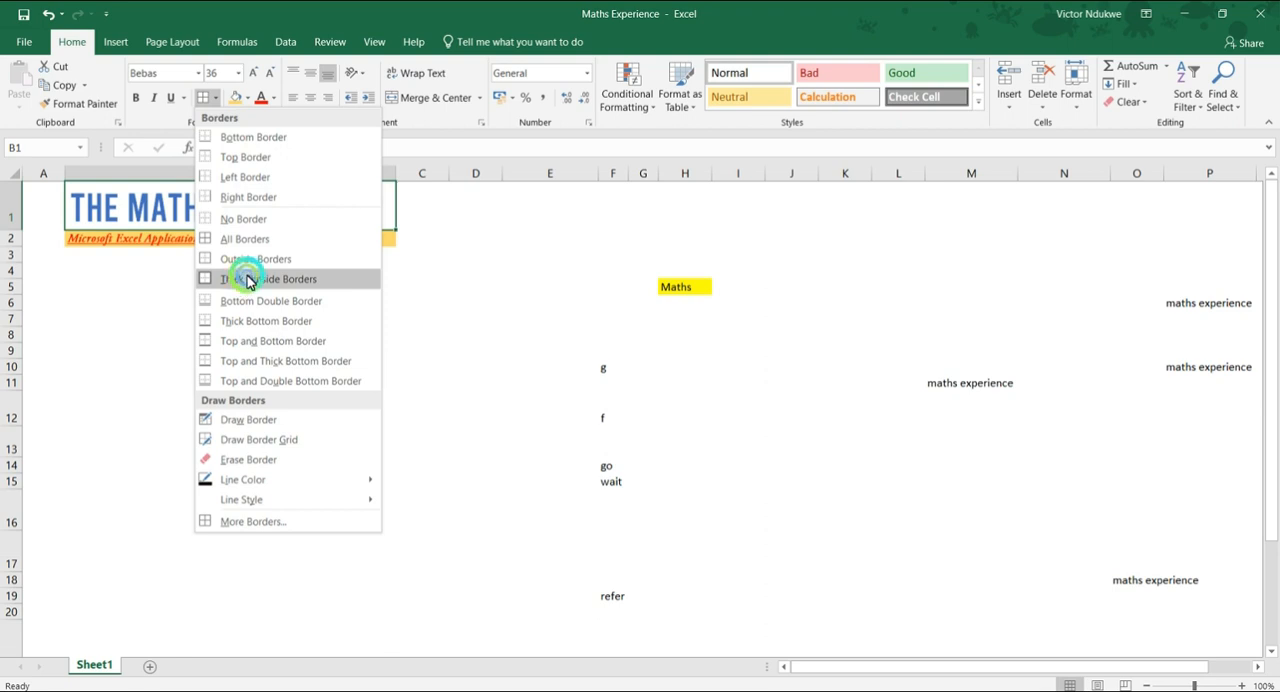
{"action": "left_click", "coordinate": [222, 350]}
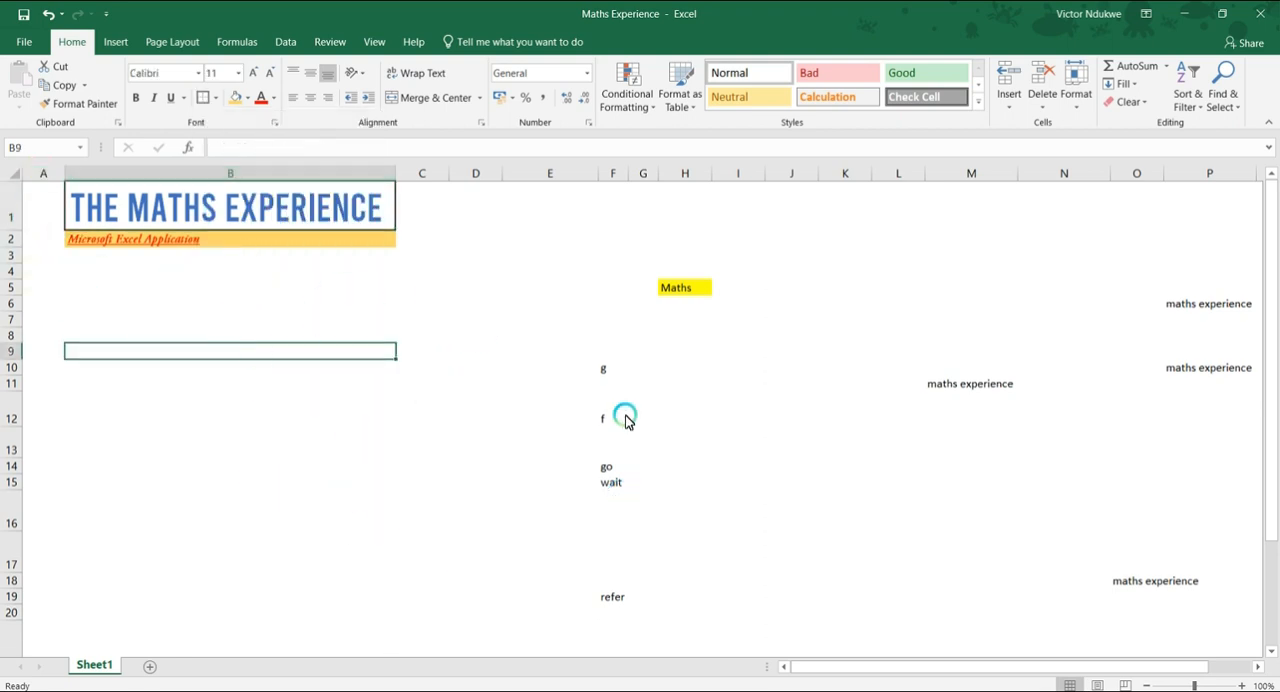
Turn the worksheet's gridlines back on in the view.
{"action": "left_click", "coordinate": [152, 45]}
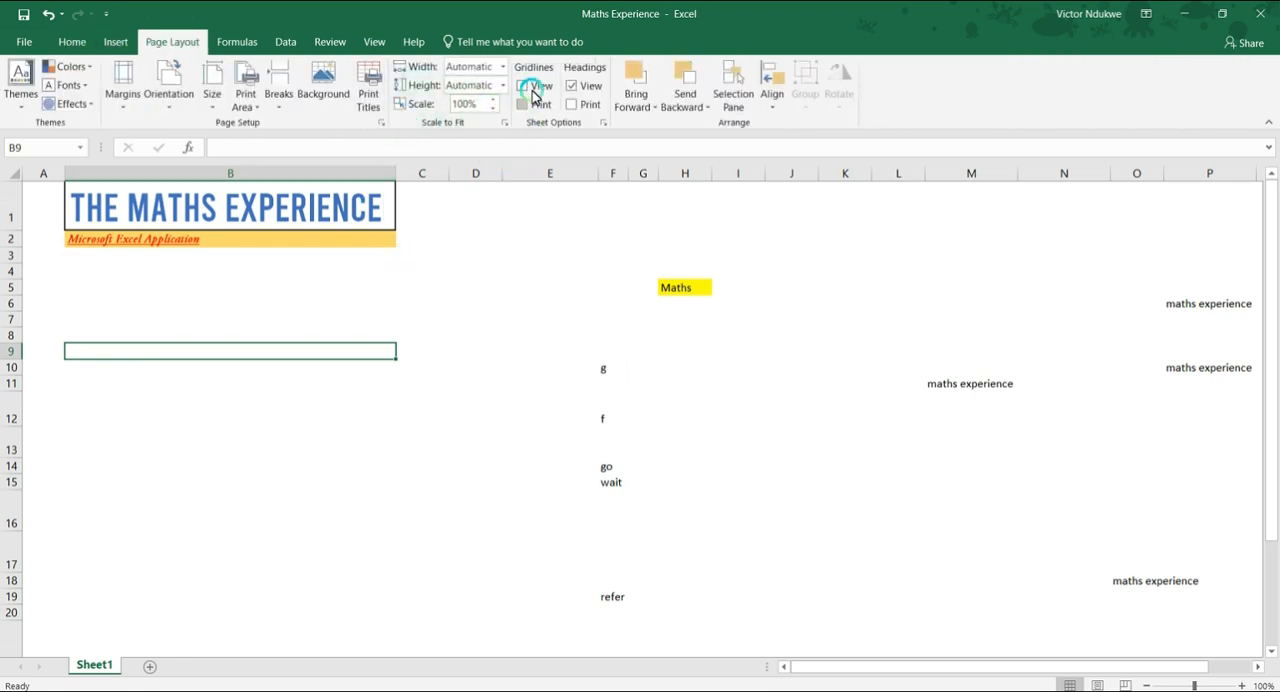
{"action": "left_click", "coordinate": [528, 88]}
{"action": "left_click", "coordinate": [432, 334]}
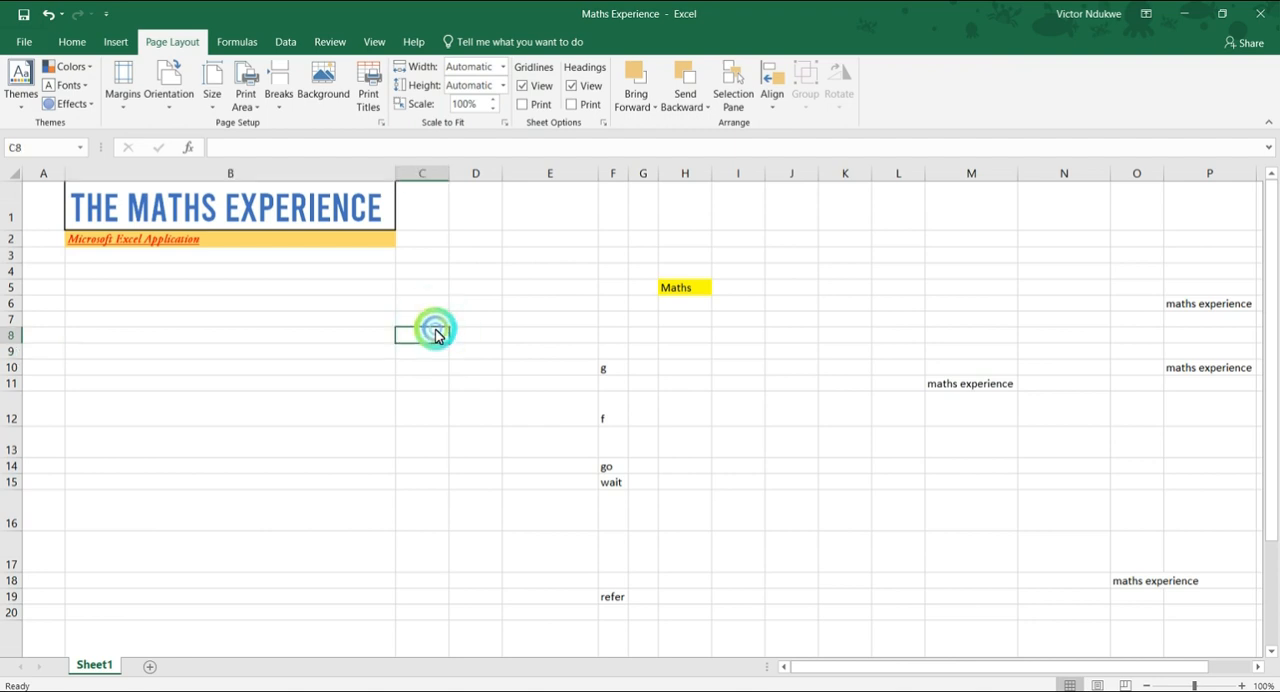
{"action": "left_click", "coordinate": [243, 438]}
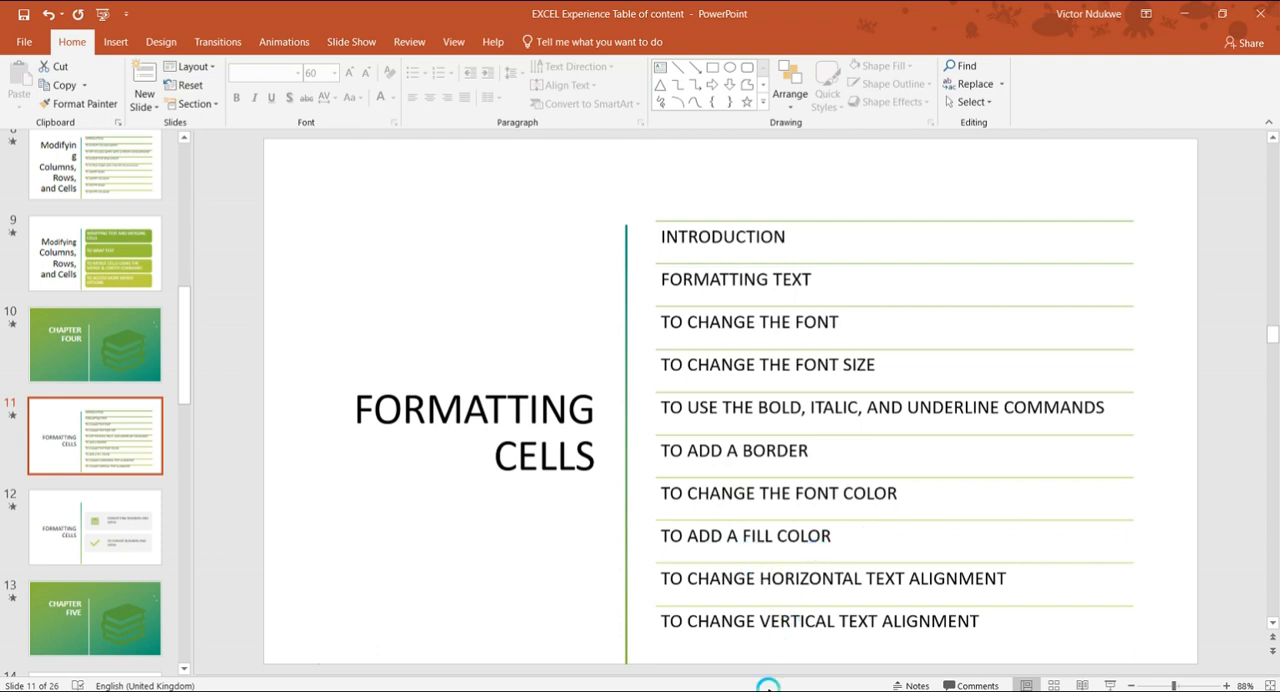
Switch to the Maths Experience workbook in Excel, keep the title in B1 bottom-aligned and make row 1 about three times as tall.
{"action": "mouse_move", "coordinate": [795, 690]}
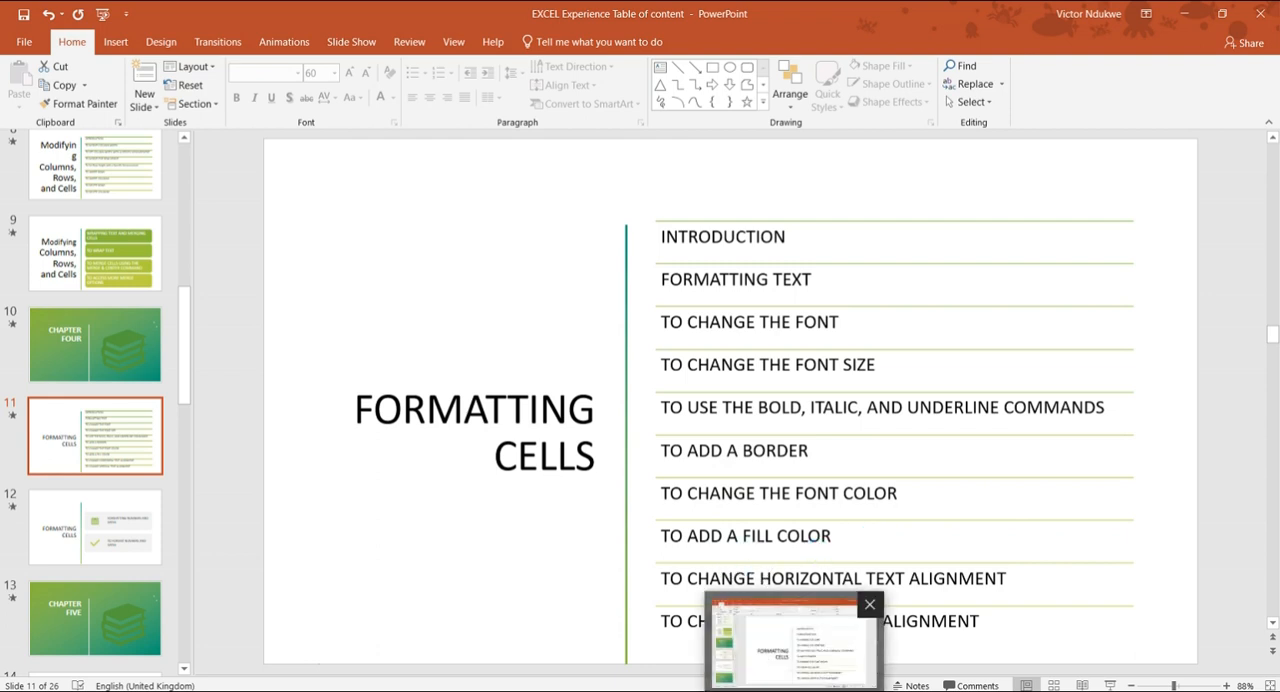
{"action": "key", "text": "alt+Tab"}
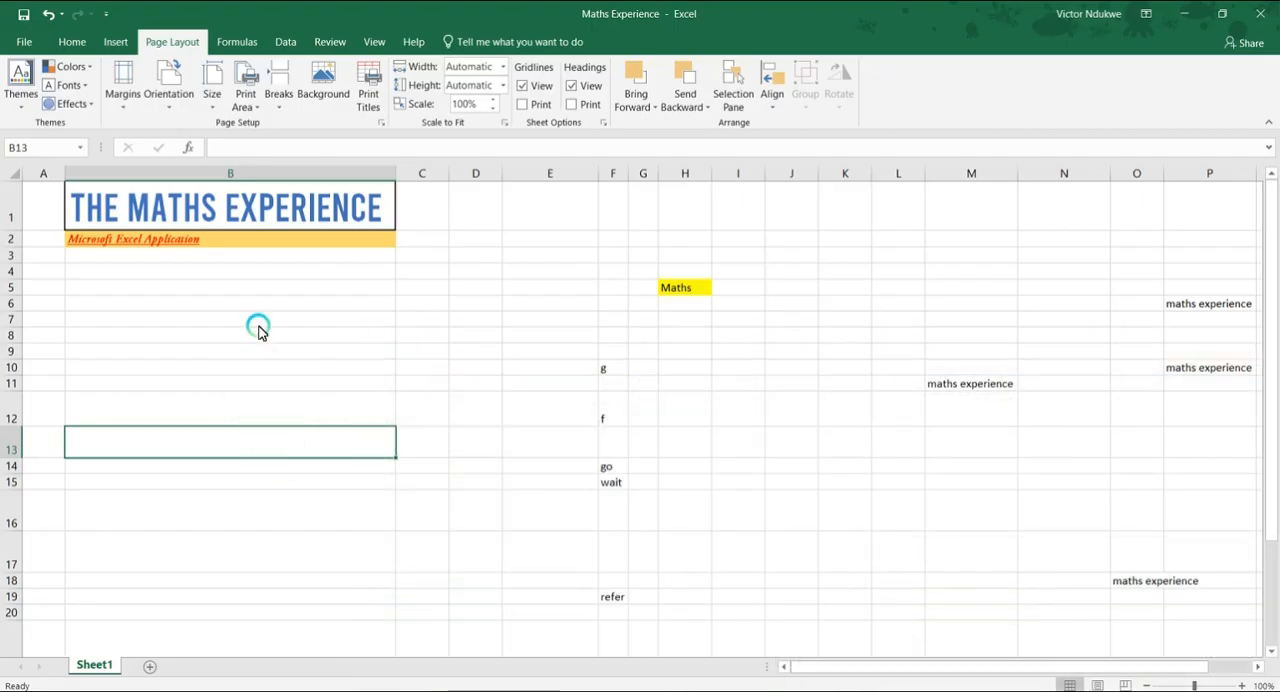
{"action": "left_click", "coordinate": [203, 316]}
{"action": "left_click", "coordinate": [116, 206]}
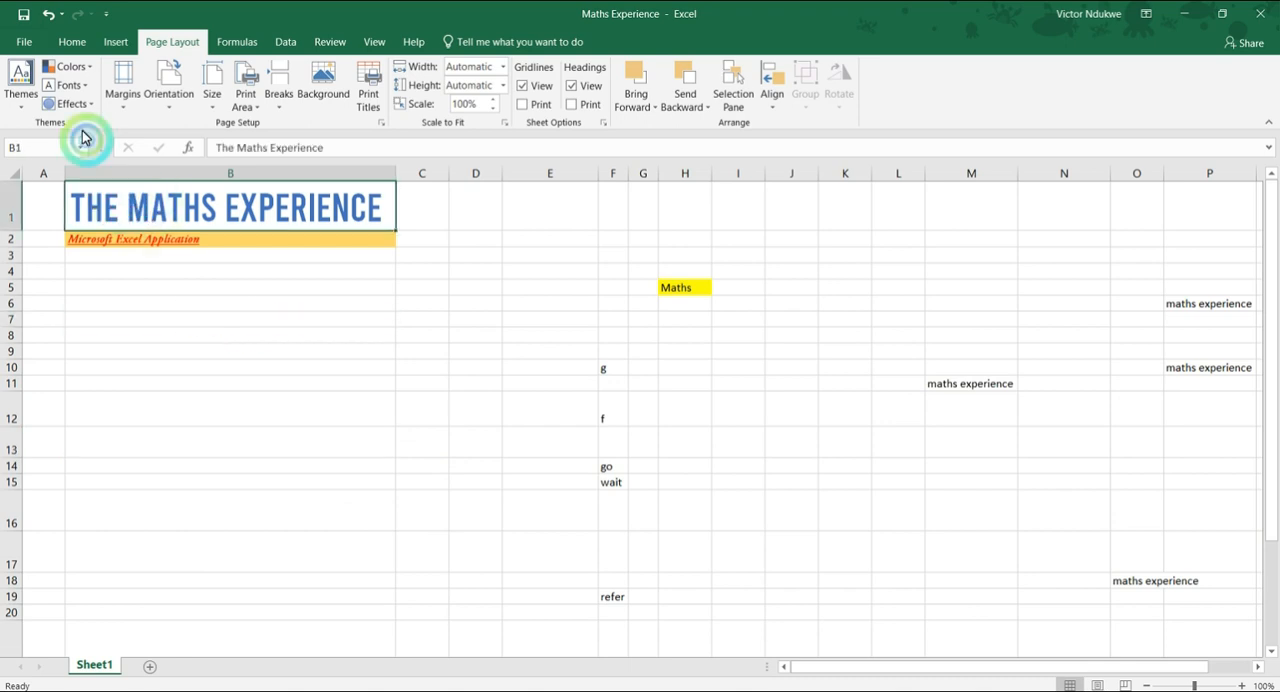
{"action": "left_click", "coordinate": [60, 44]}
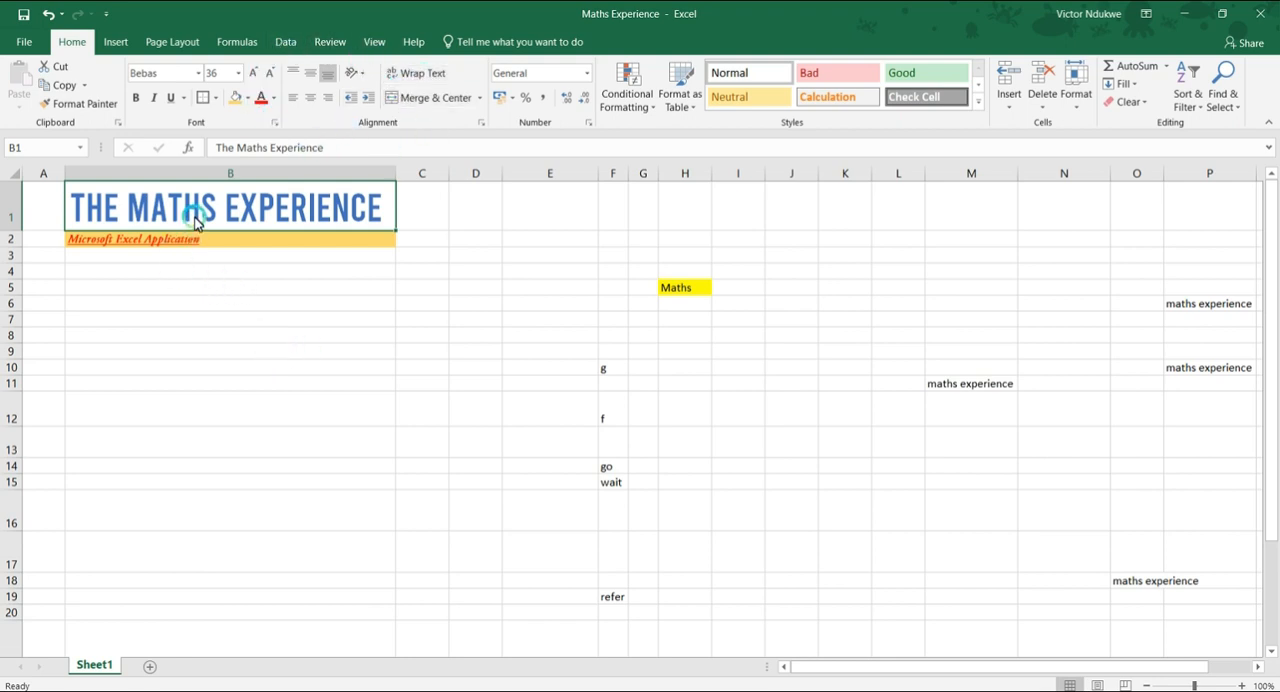
{"action": "left_click", "coordinate": [327, 80]}
{"action": "left_click_drag", "start_coordinate": [9, 231], "coordinate": [12, 327]}
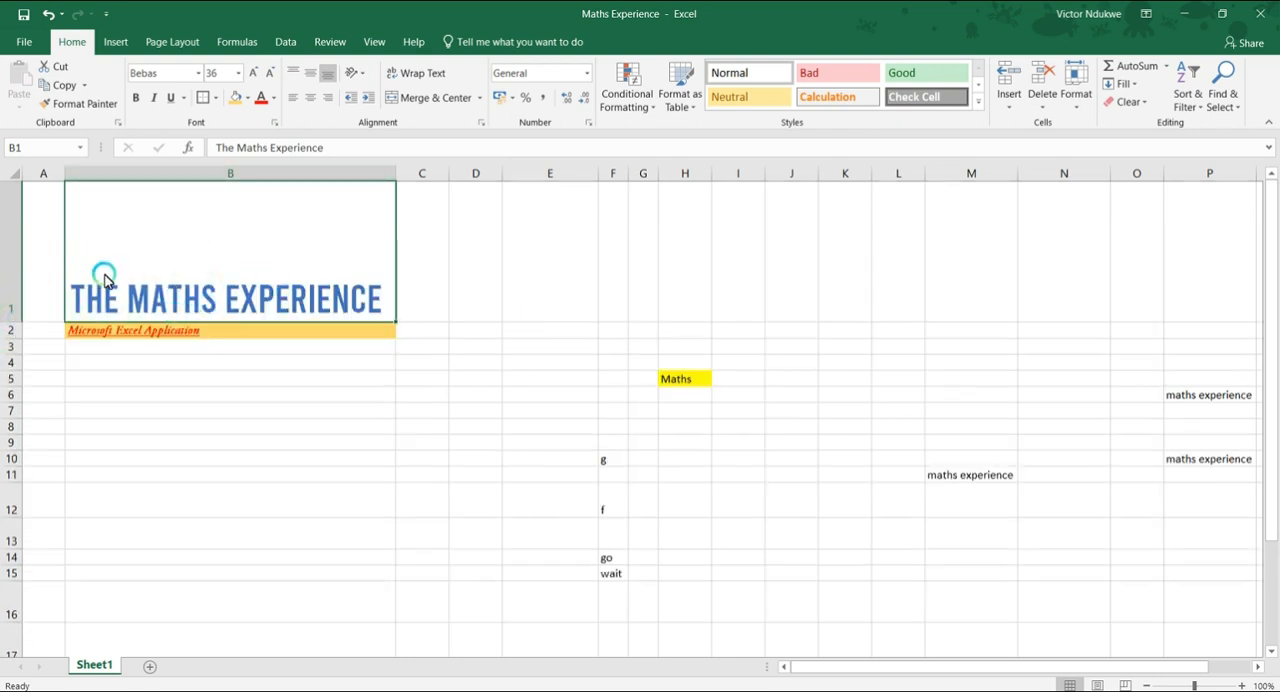
Try middle and top vertical alignment on the title in cell B1, then set it back to bottom alignment.
{"action": "left_click", "coordinate": [307, 75]}
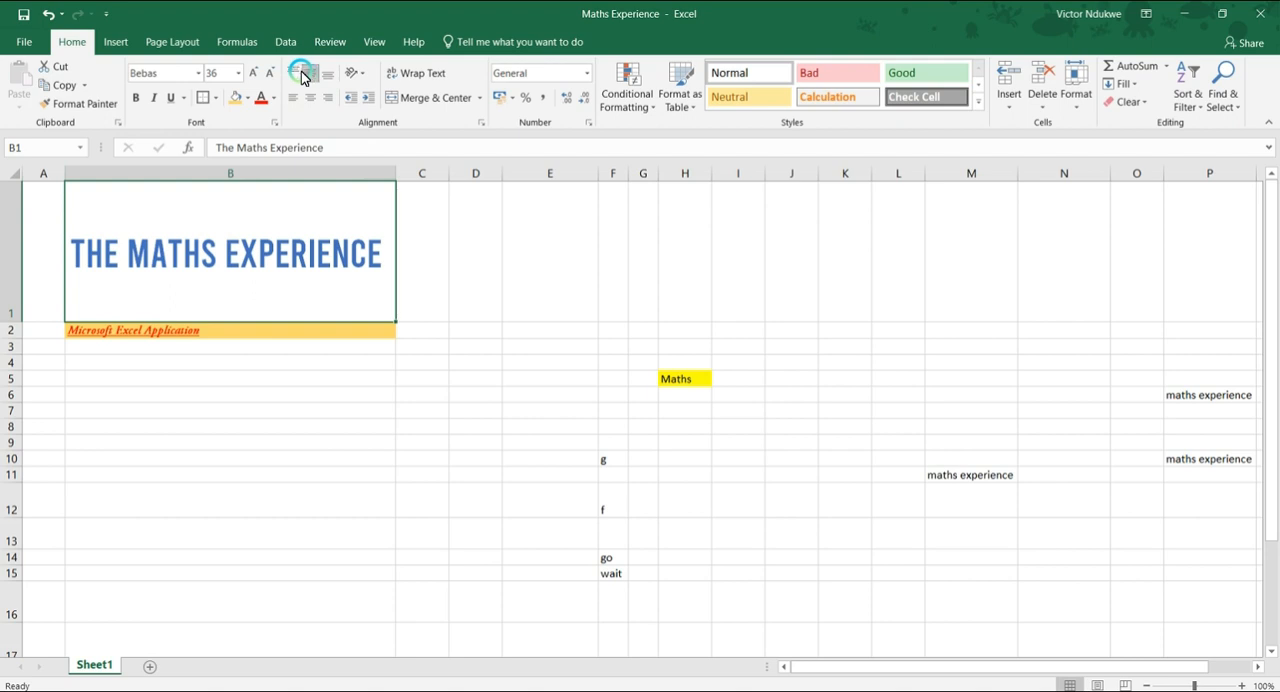
{"action": "left_click", "coordinate": [296, 76]}
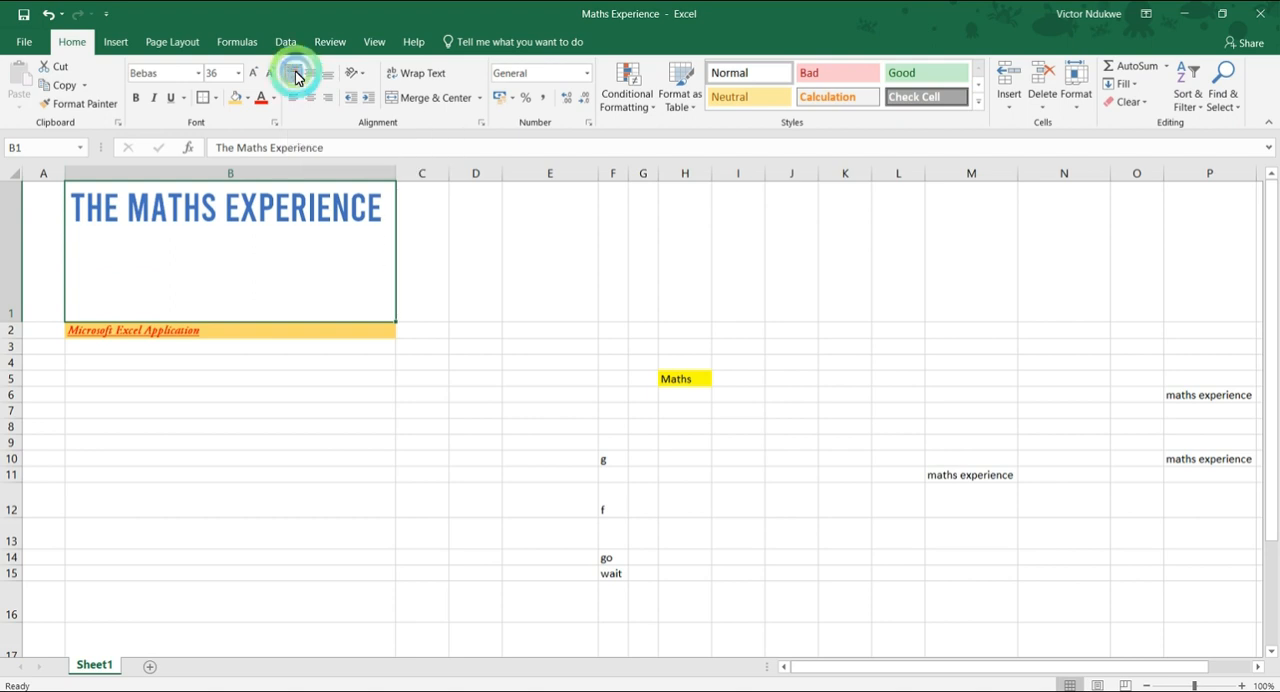
{"action": "left_click", "coordinate": [309, 76]}
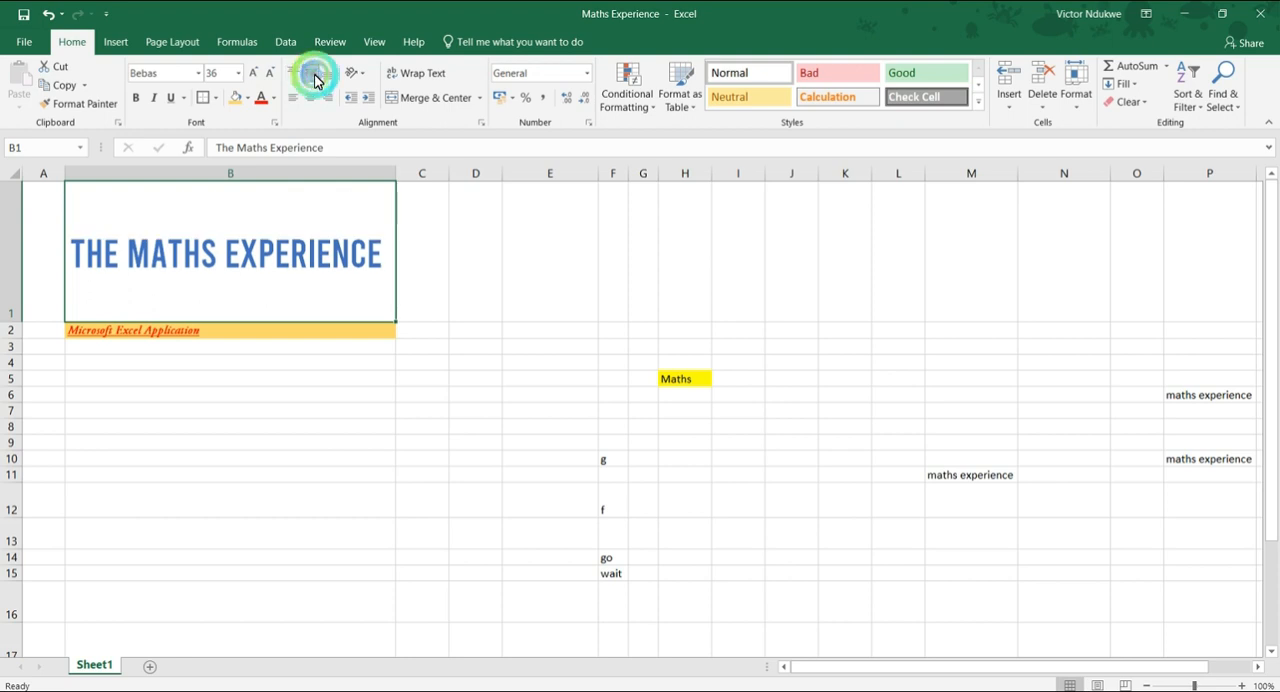
{"action": "left_click", "coordinate": [325, 78]}
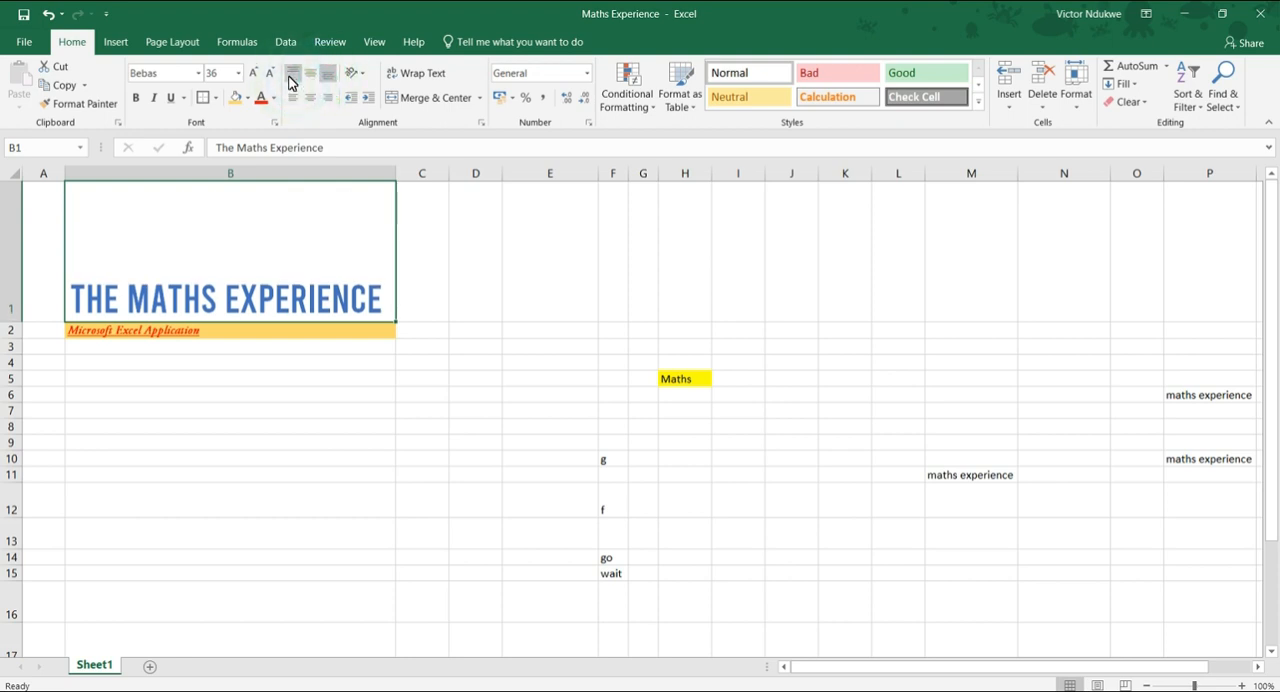
Try top and middle vertical alignment on the B1 title once more, and restore its bottom alignment.
{"action": "left_click", "coordinate": [294, 76]}
{"action": "left_click", "coordinate": [314, 78]}
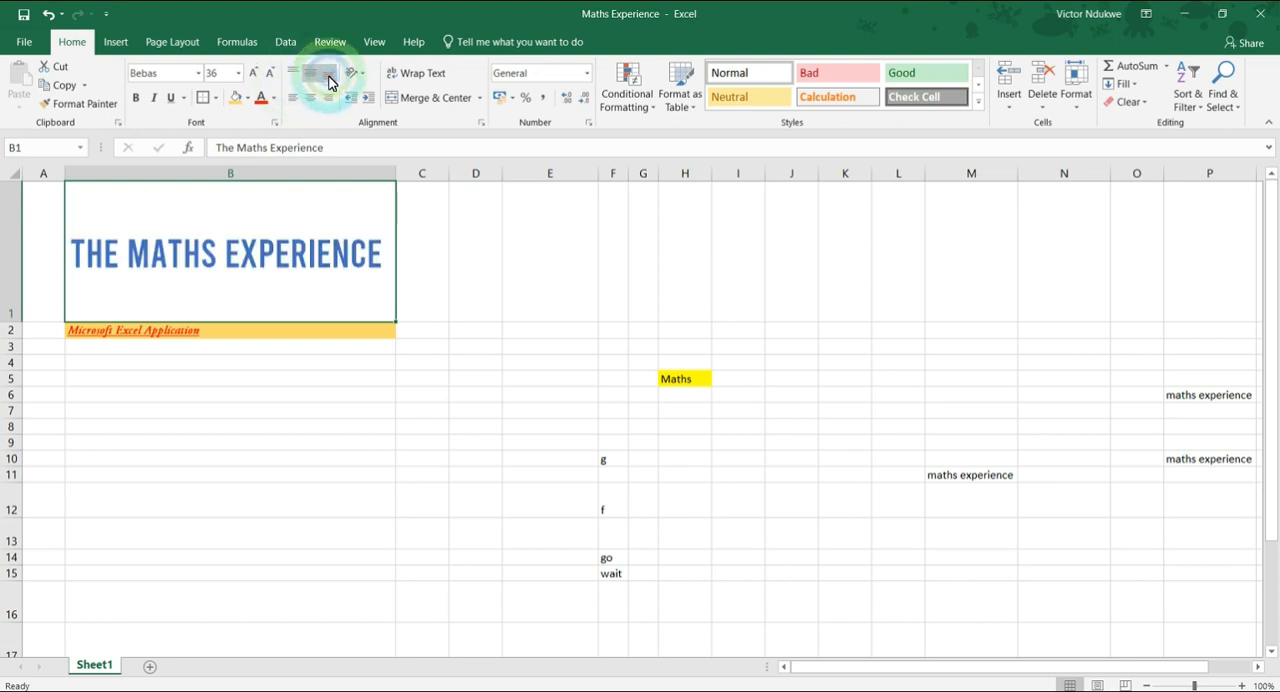
{"action": "left_click", "coordinate": [325, 78]}
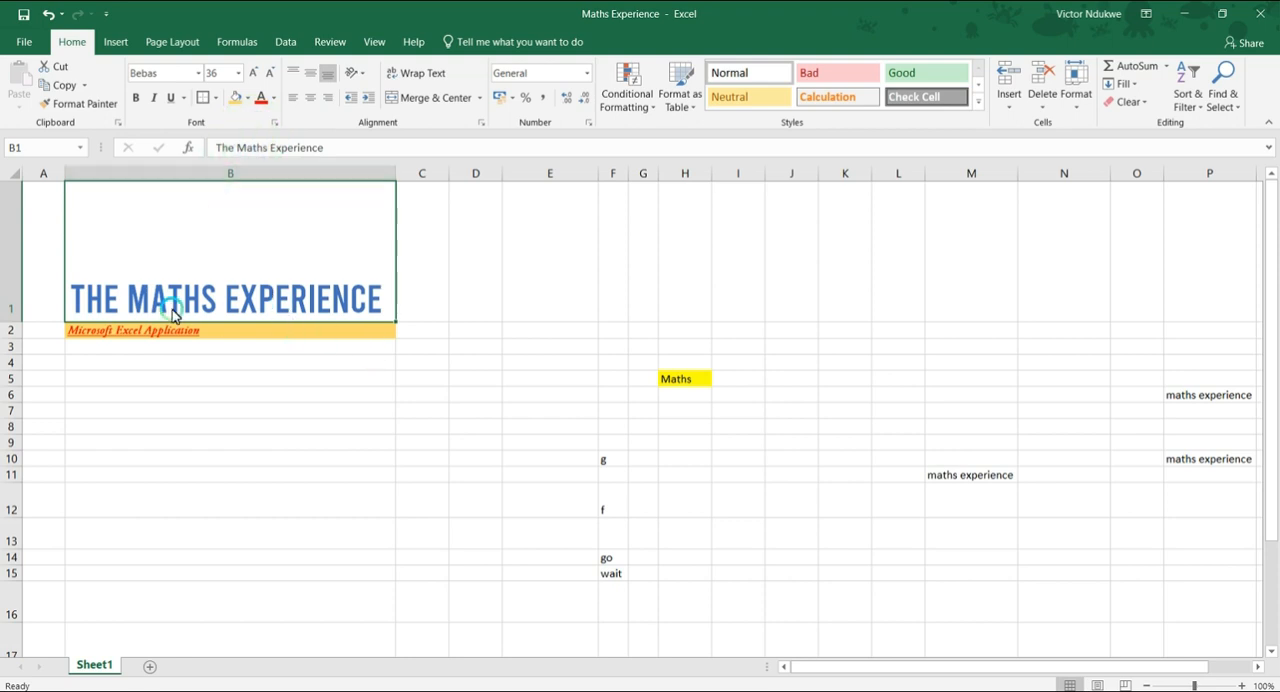
Widen column B by nearly half and try left and center alignment on the title in B1, ending with it right-aligned.
{"action": "left_click_drag", "start_coordinate": [396, 178], "coordinate": [543, 182]}
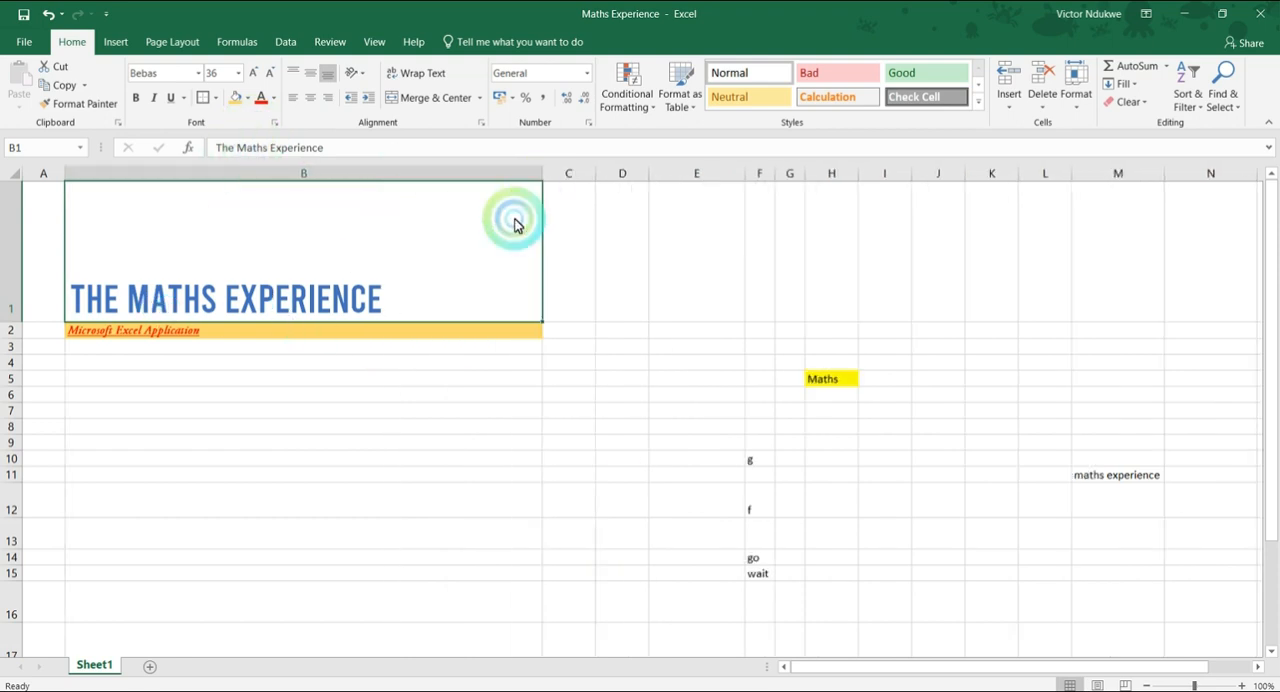
{"action": "left_click", "coordinate": [293, 98]}
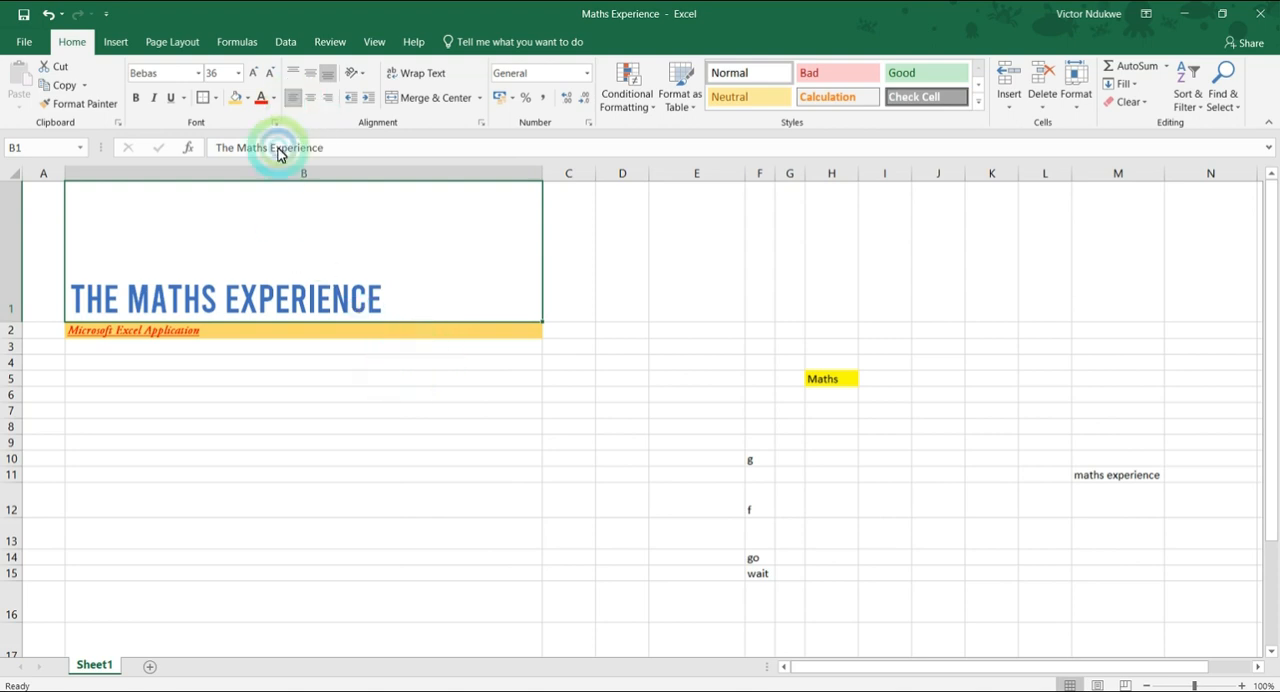
{"action": "left_click", "coordinate": [310, 97]}
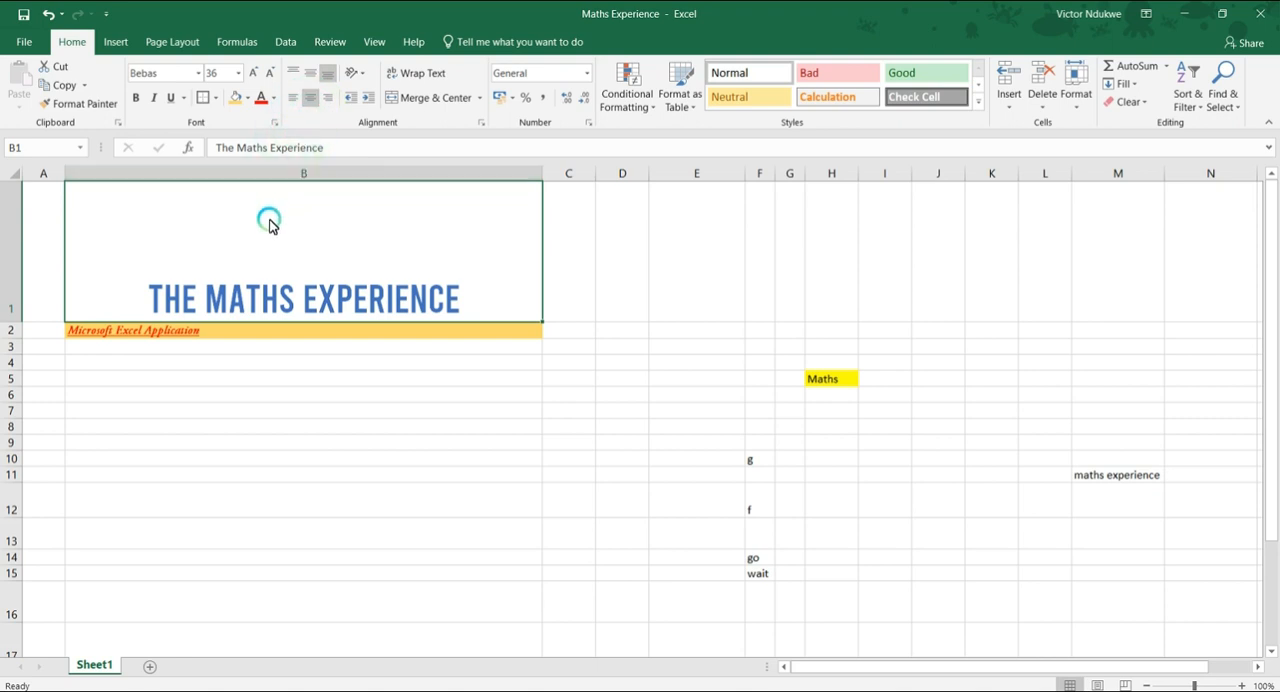
{"action": "left_click", "coordinate": [331, 100]}
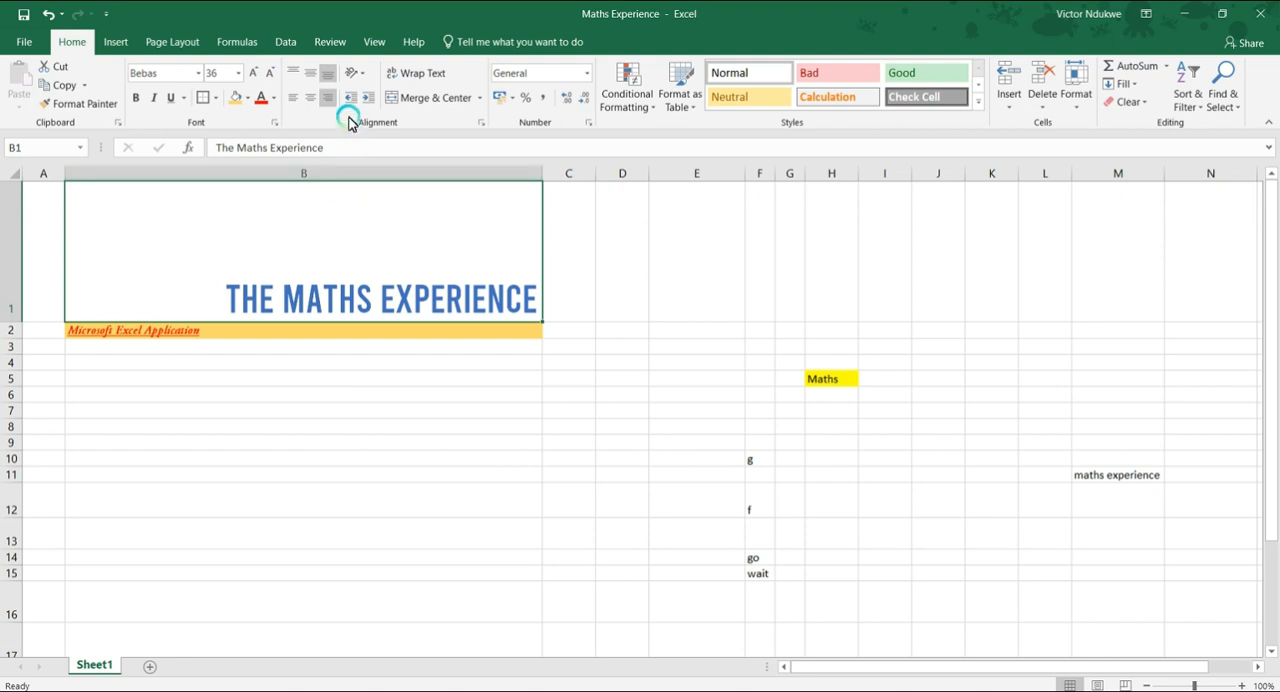
{"action": "left_click", "coordinate": [324, 176]}
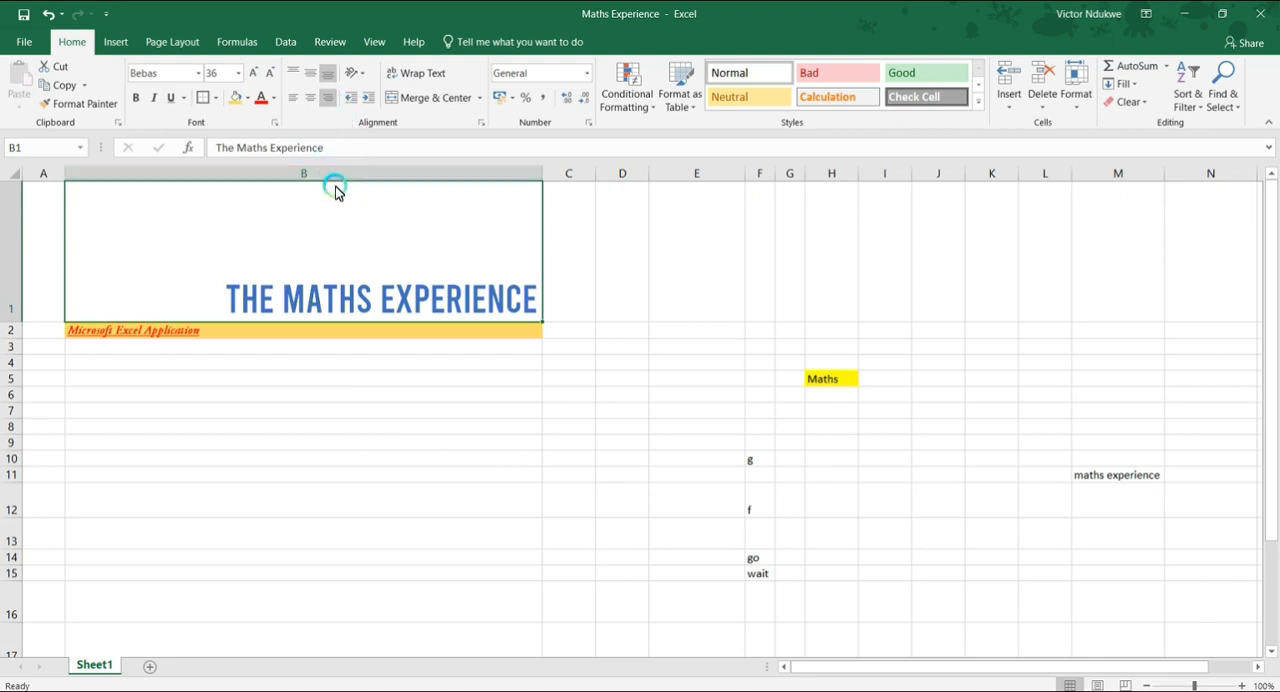